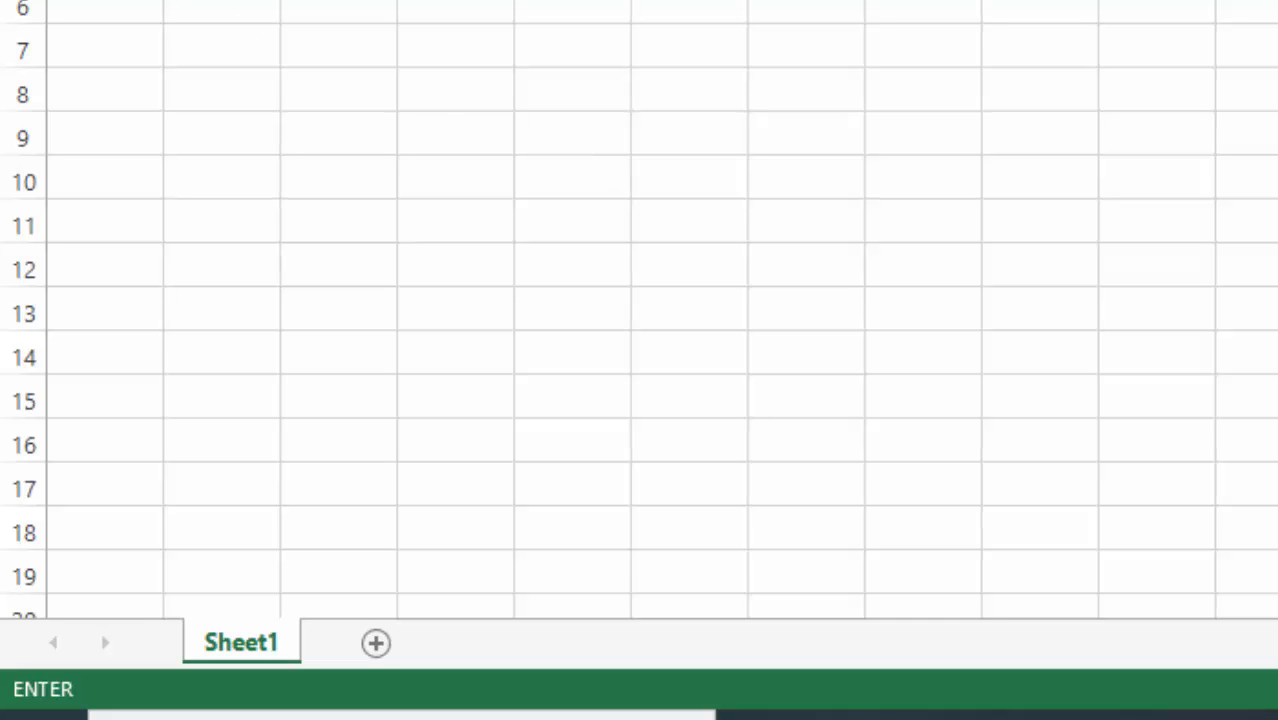
# Add five new blank worksheets to the workbook after Sheet1
pyautogui.click(464, 171)
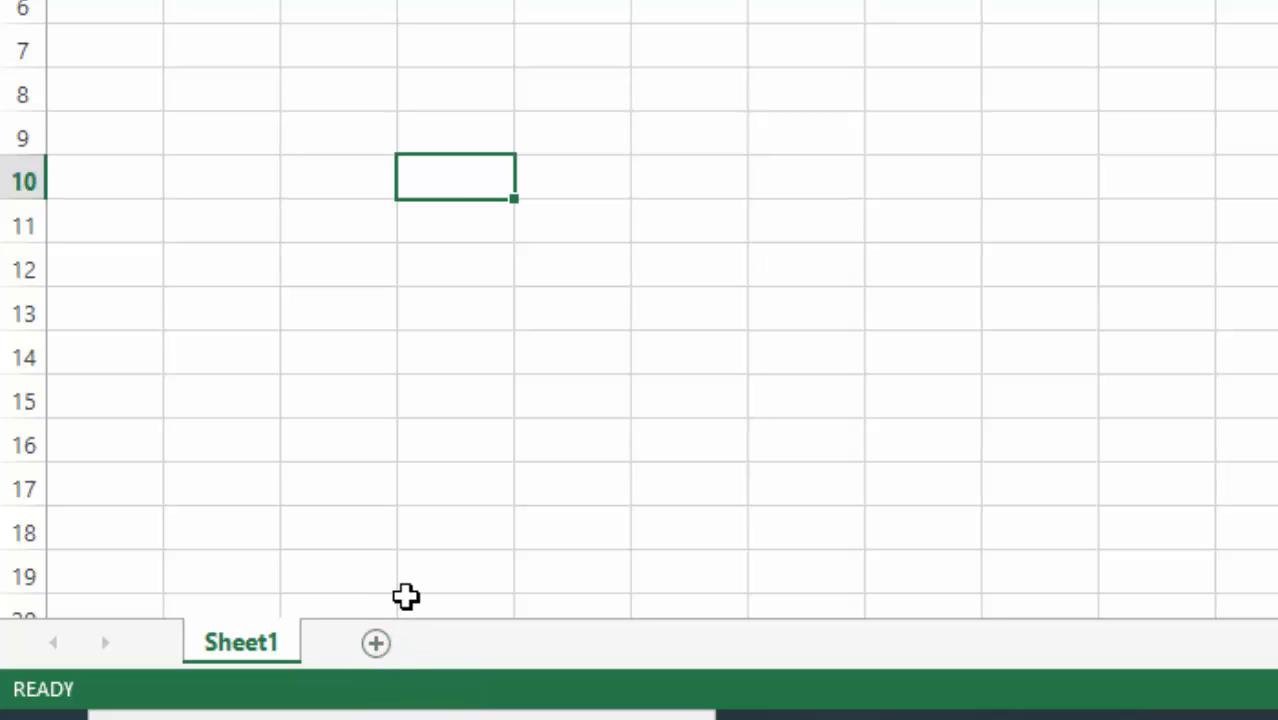
pyautogui.click(376, 643)
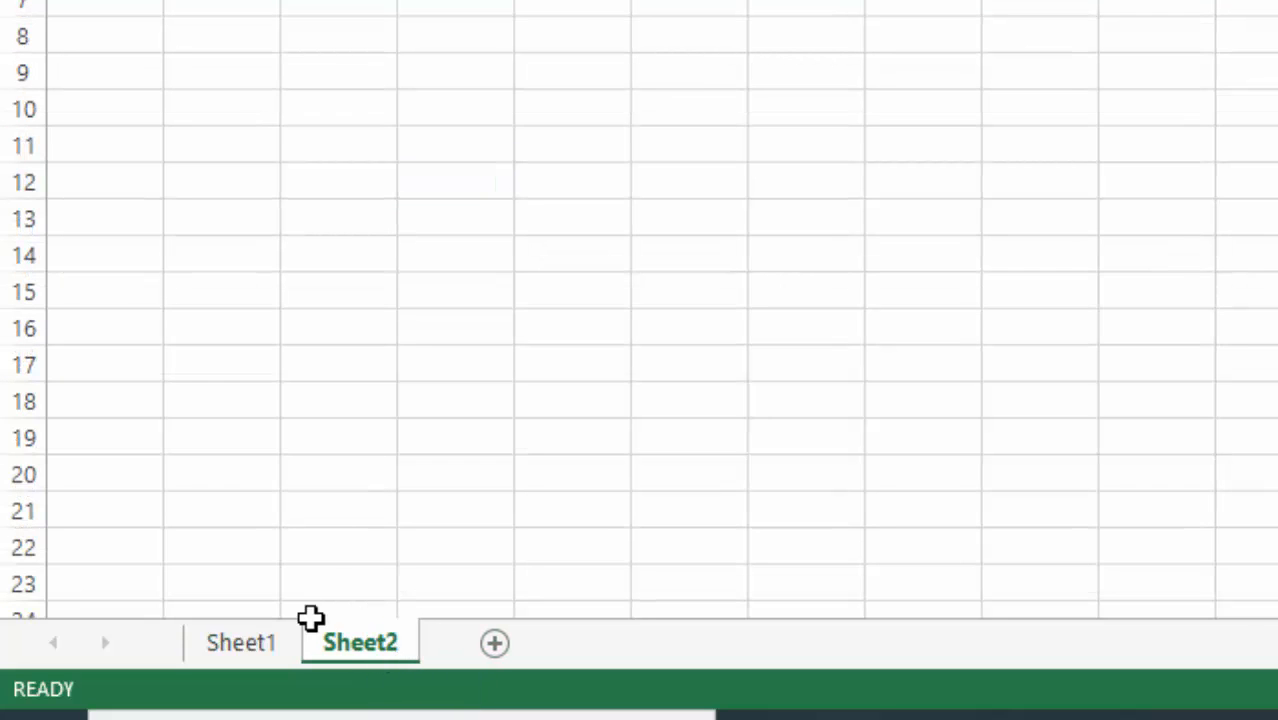
pyautogui.click(490, 638)
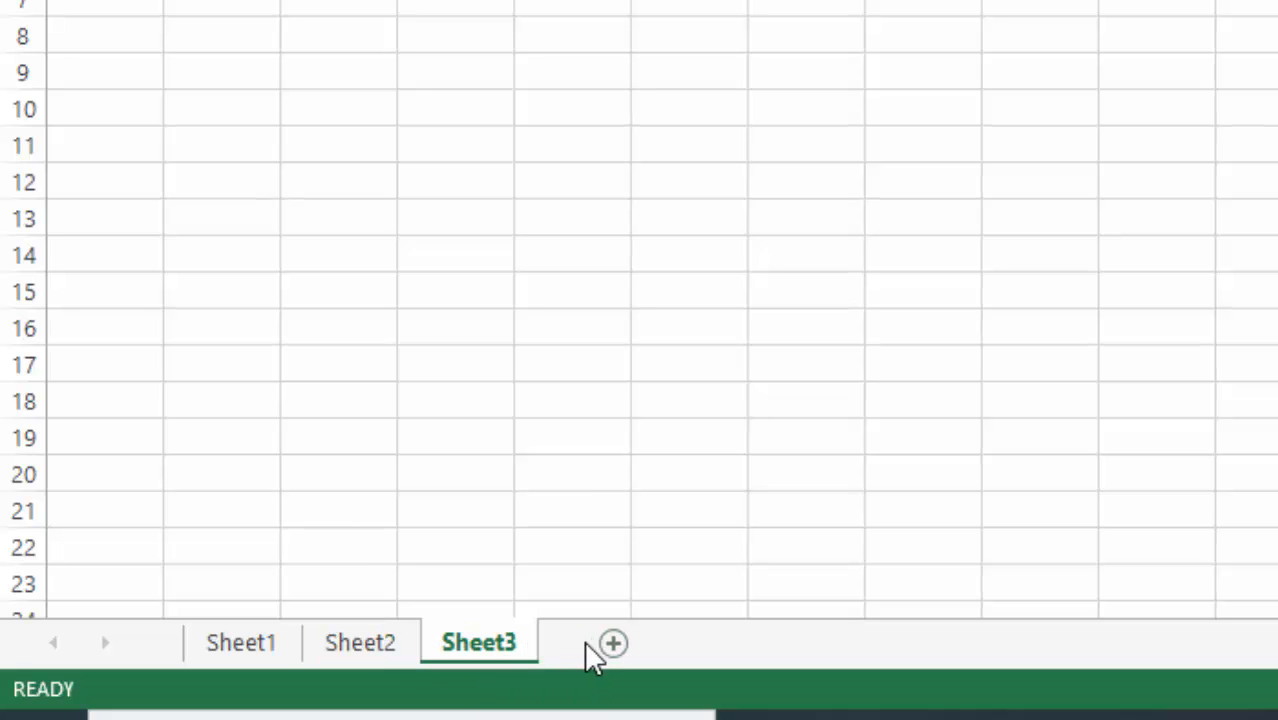
pyautogui.click(613, 645)
pyautogui.click(738, 648)
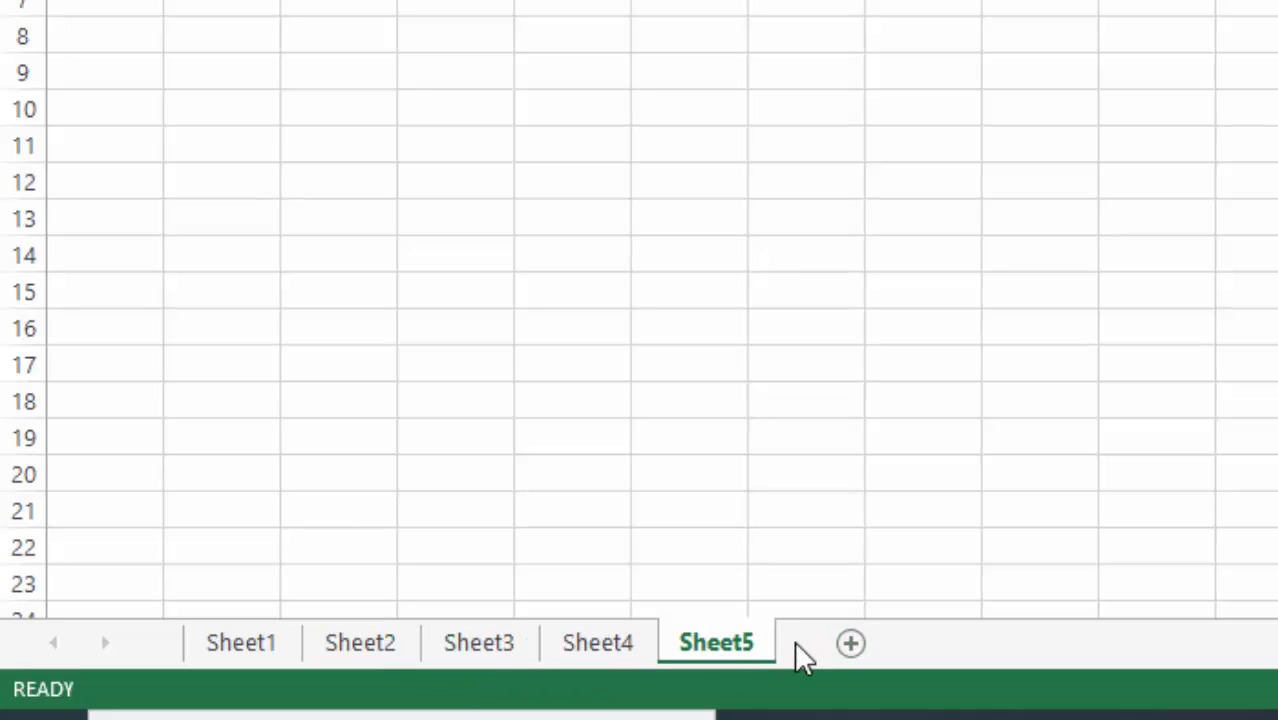
pyautogui.click(851, 643)
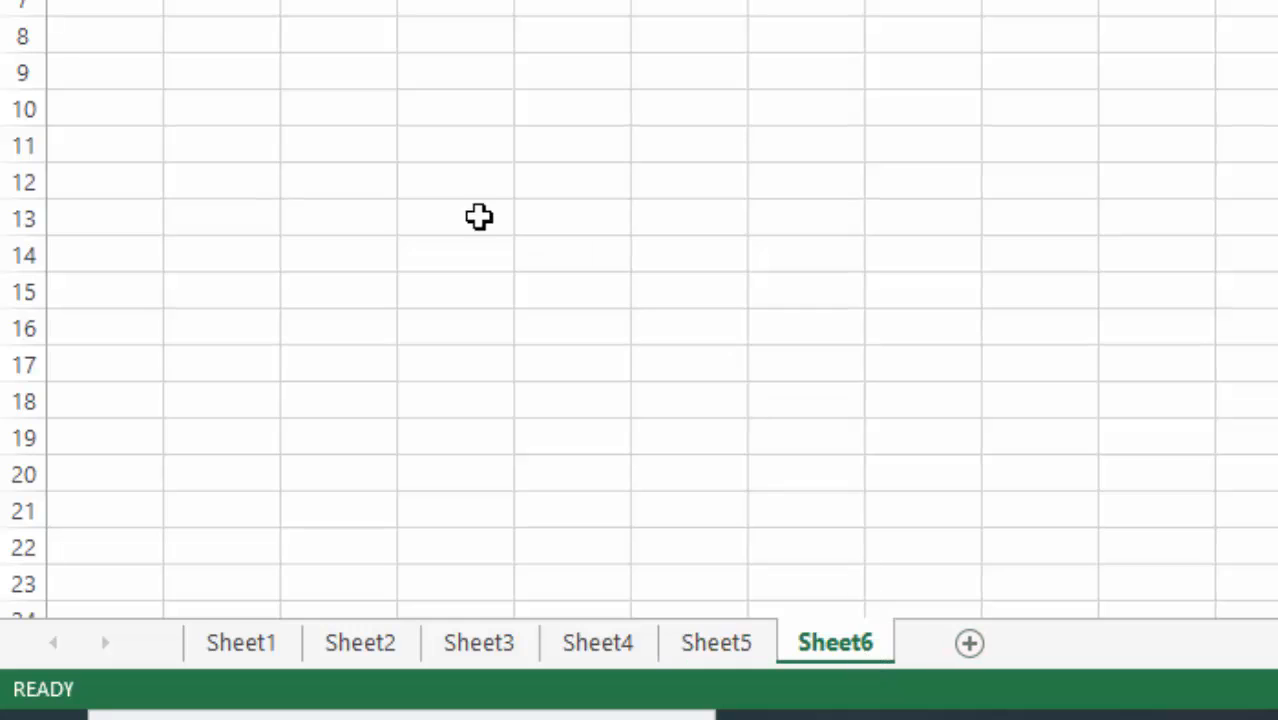
# Look through each worksheet in order from Sheet1 to Sheet6, and return to Sheet1
pyautogui.click(241, 647)
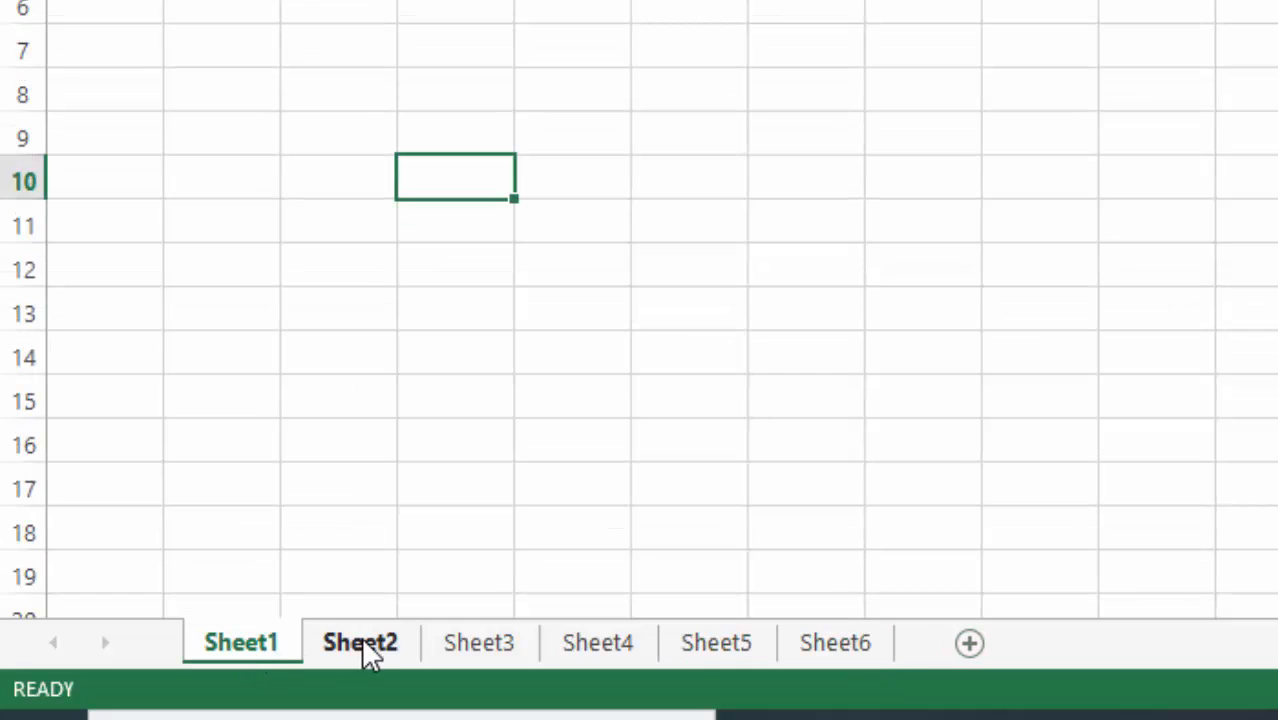
pyautogui.click(361, 638)
pyautogui.click(481, 645)
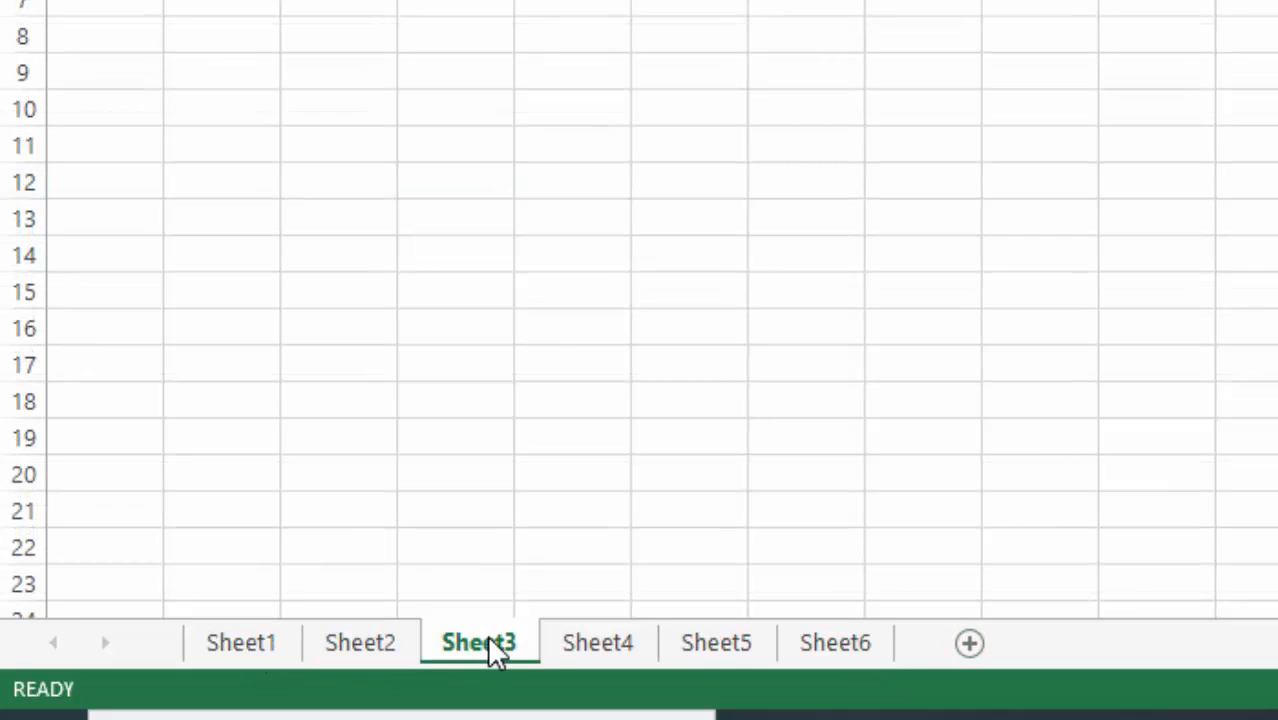
pyautogui.click(595, 645)
pyautogui.click(728, 645)
pyautogui.click(818, 645)
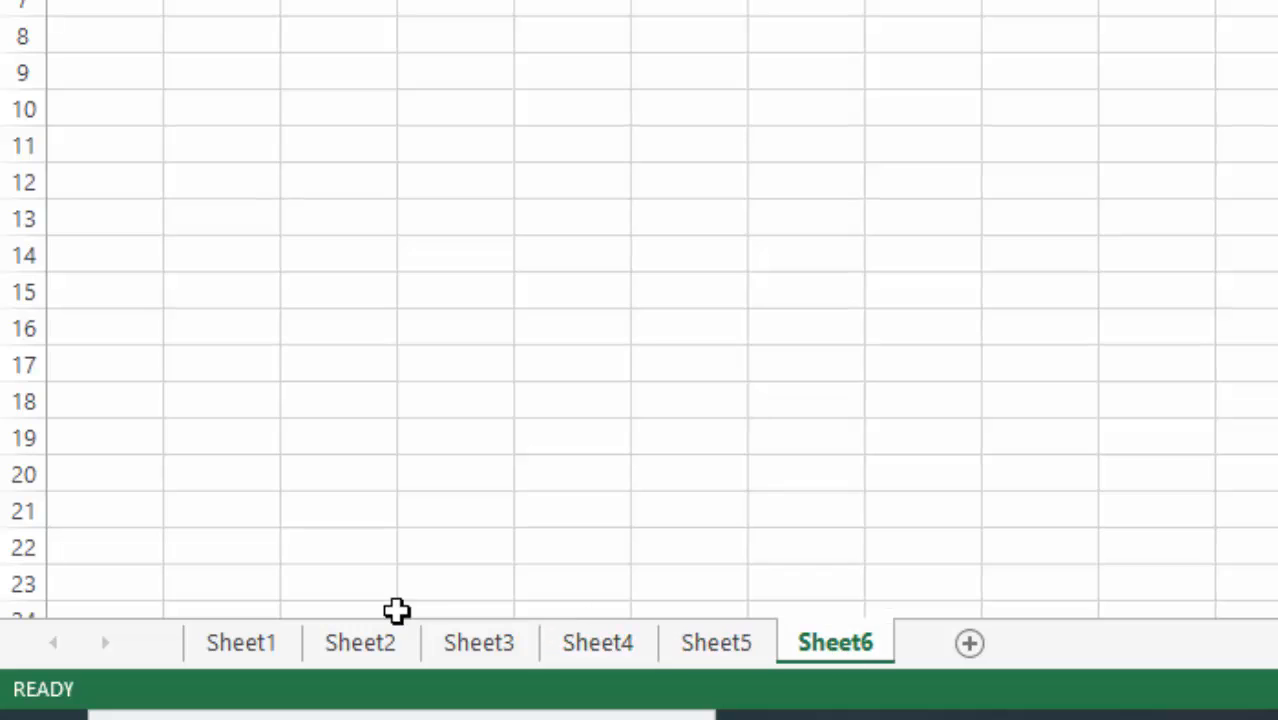
pyautogui.click(258, 642)
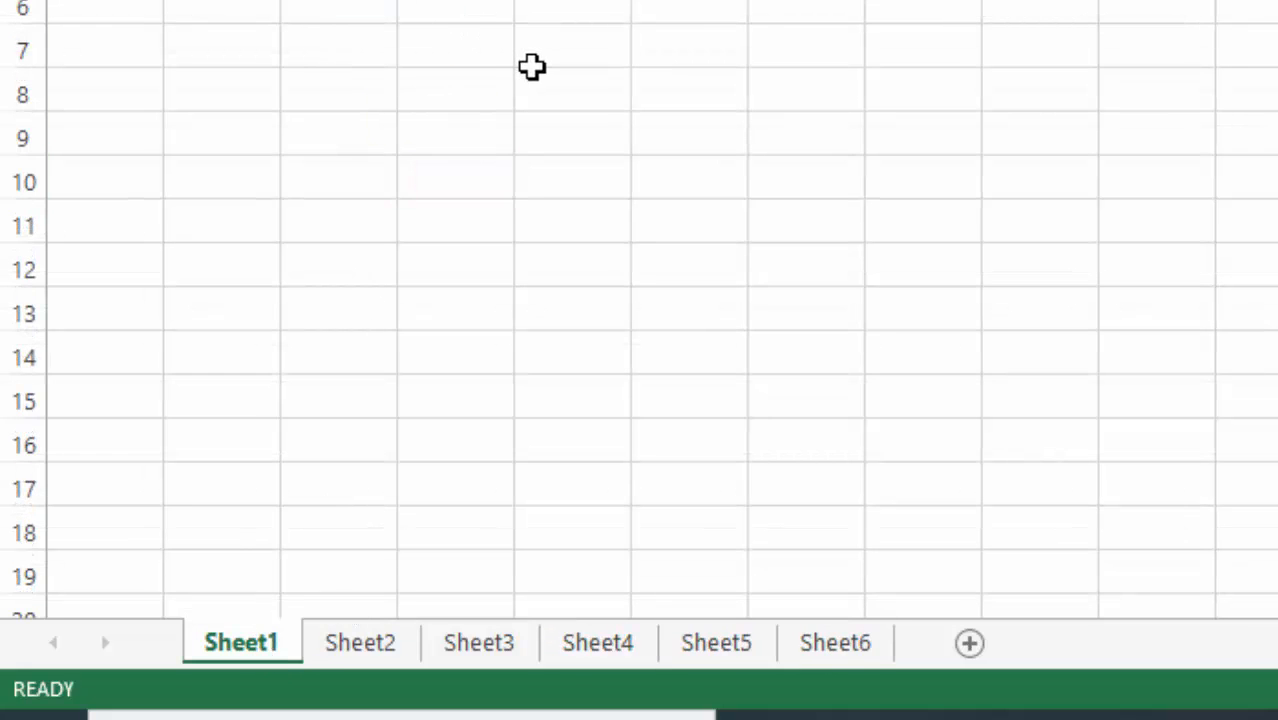
pyautogui.click(382, 95)
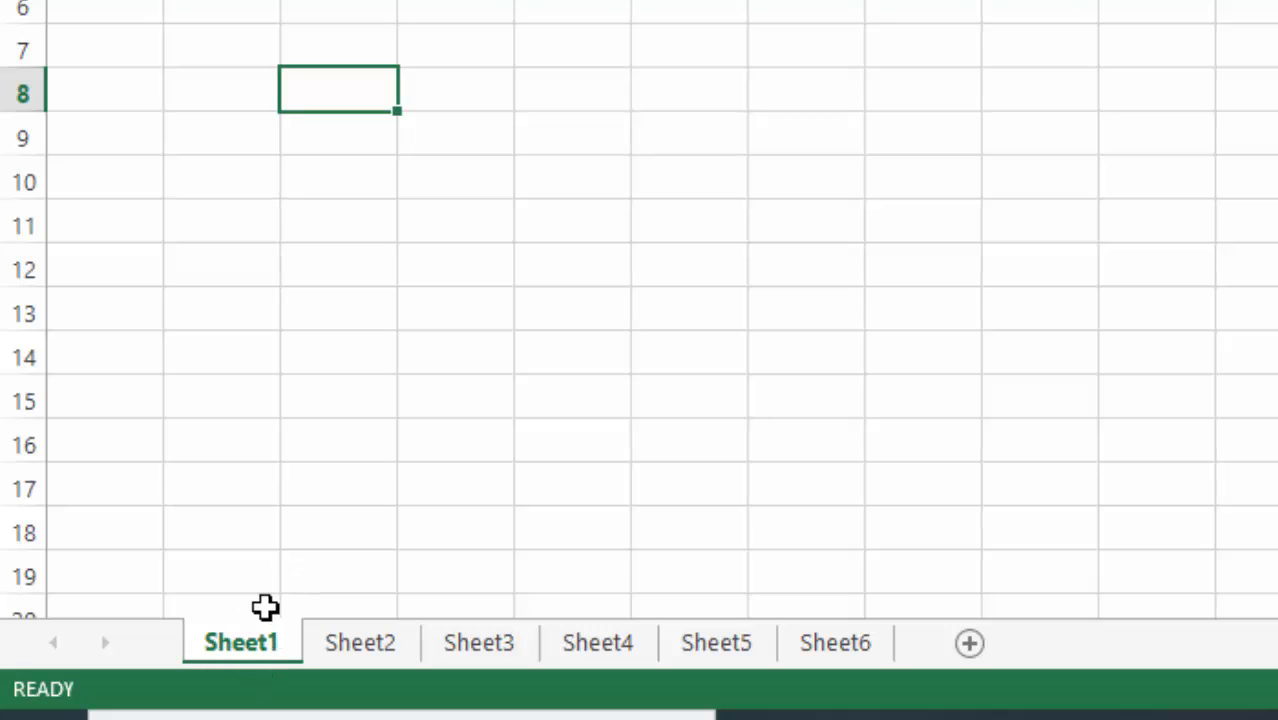
# Rename the Sheet1 worksheet as Year 5
pyautogui.rightClick(249, 653)
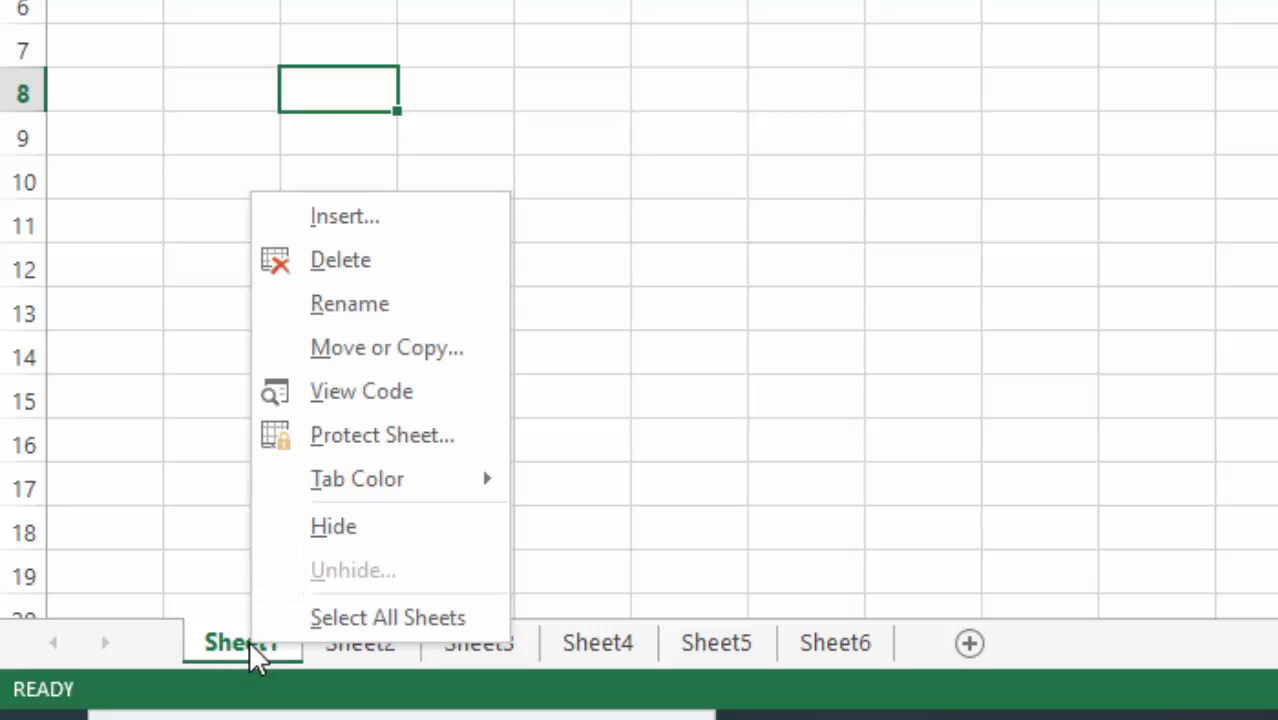
pyautogui.click(348, 303)
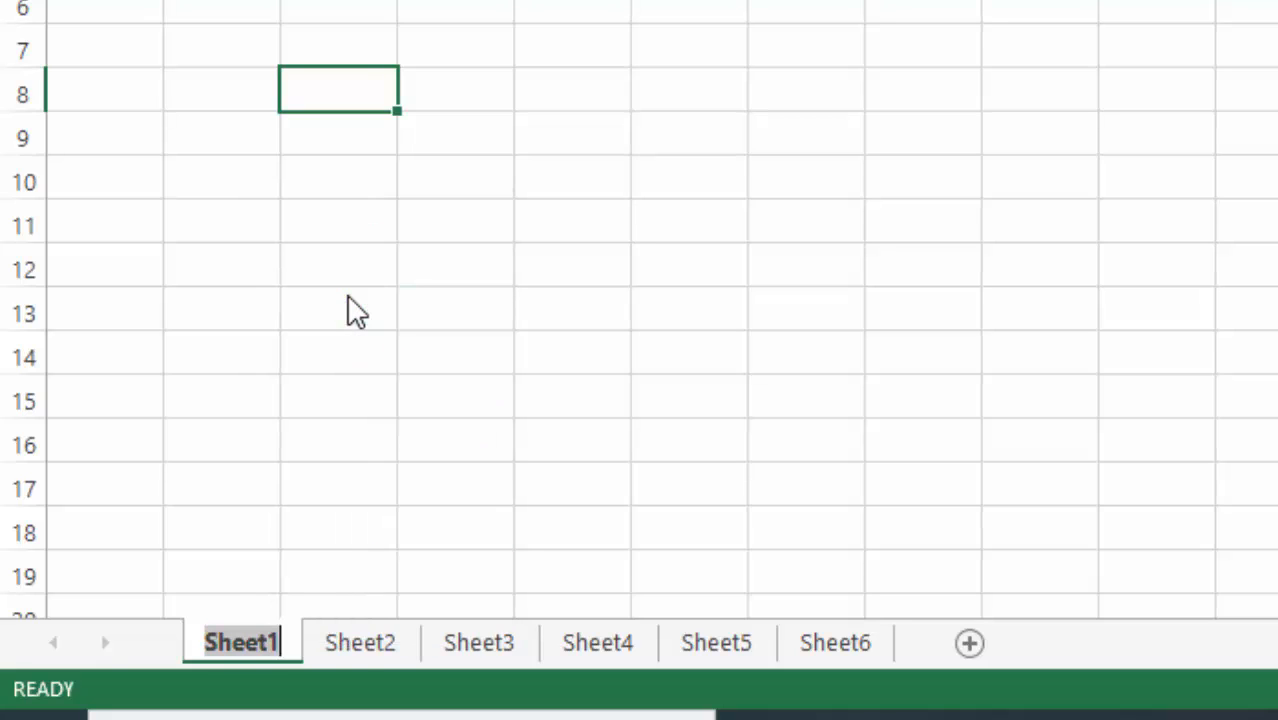
pyautogui.write('Ye')
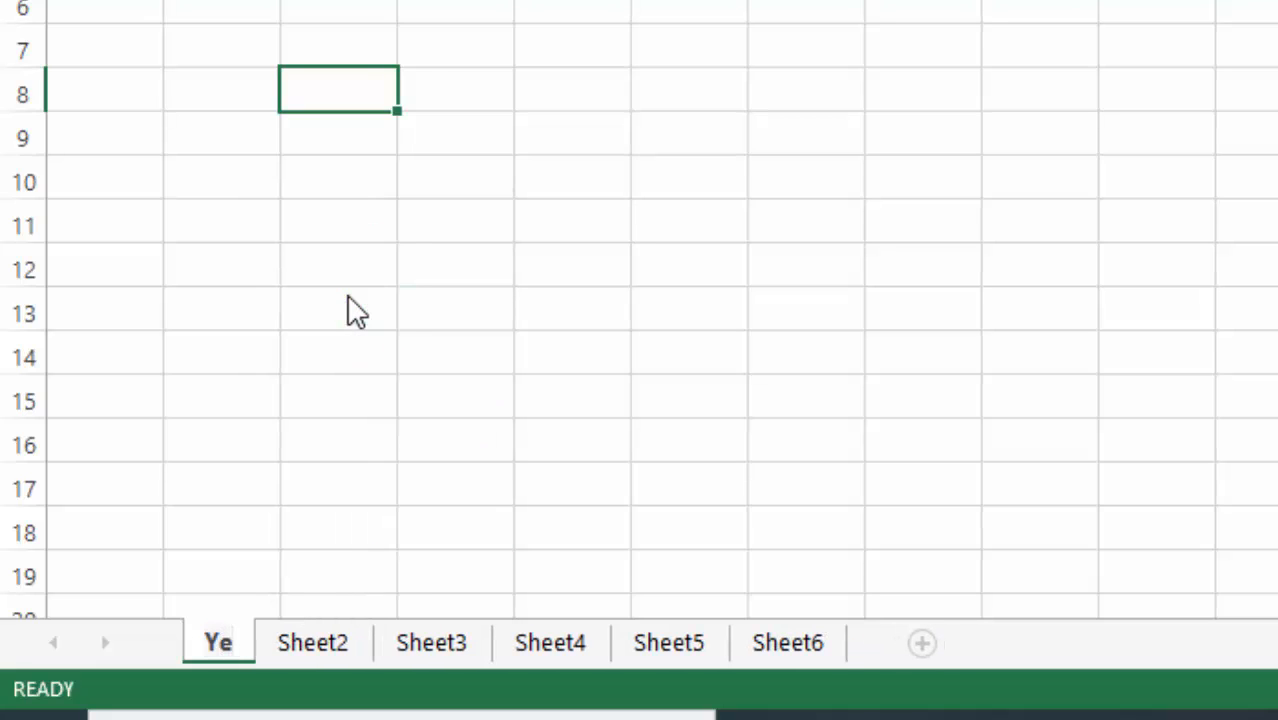
pyautogui.write('ar 5')
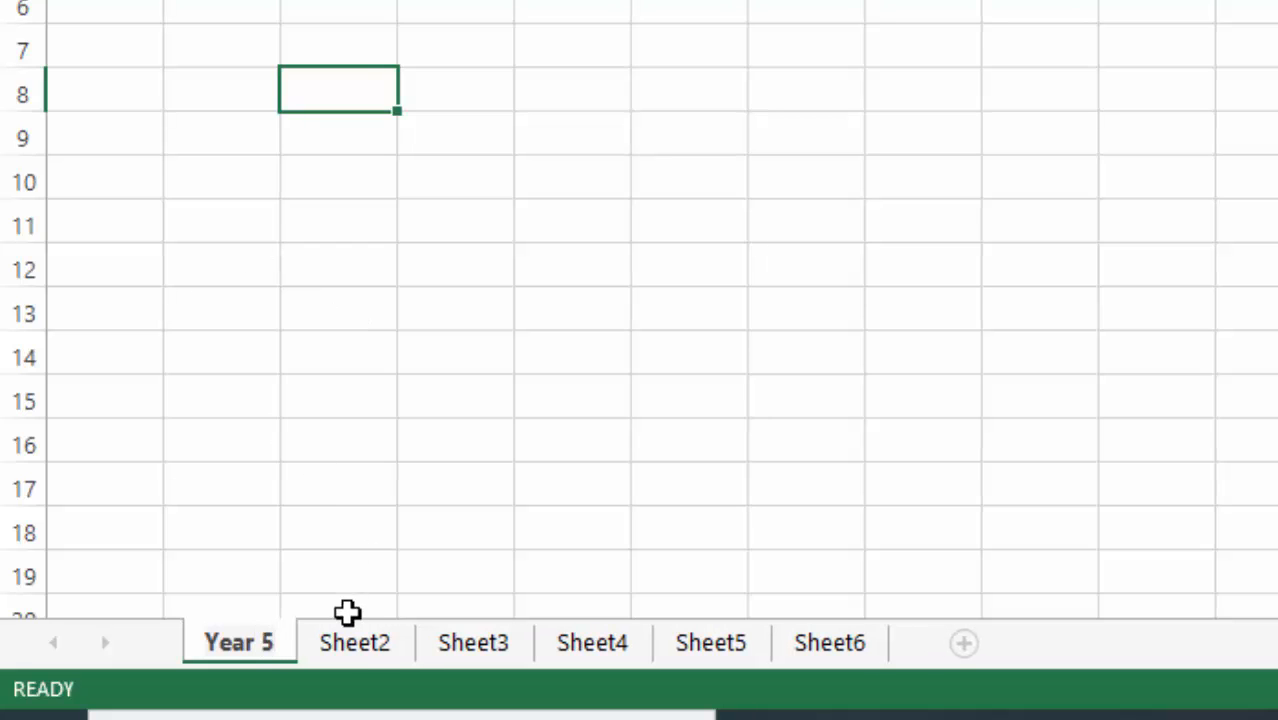
# Rename the Sheet2 worksheet as Year 6
pyautogui.click(348, 646)
pyautogui.rightClick(337, 646)
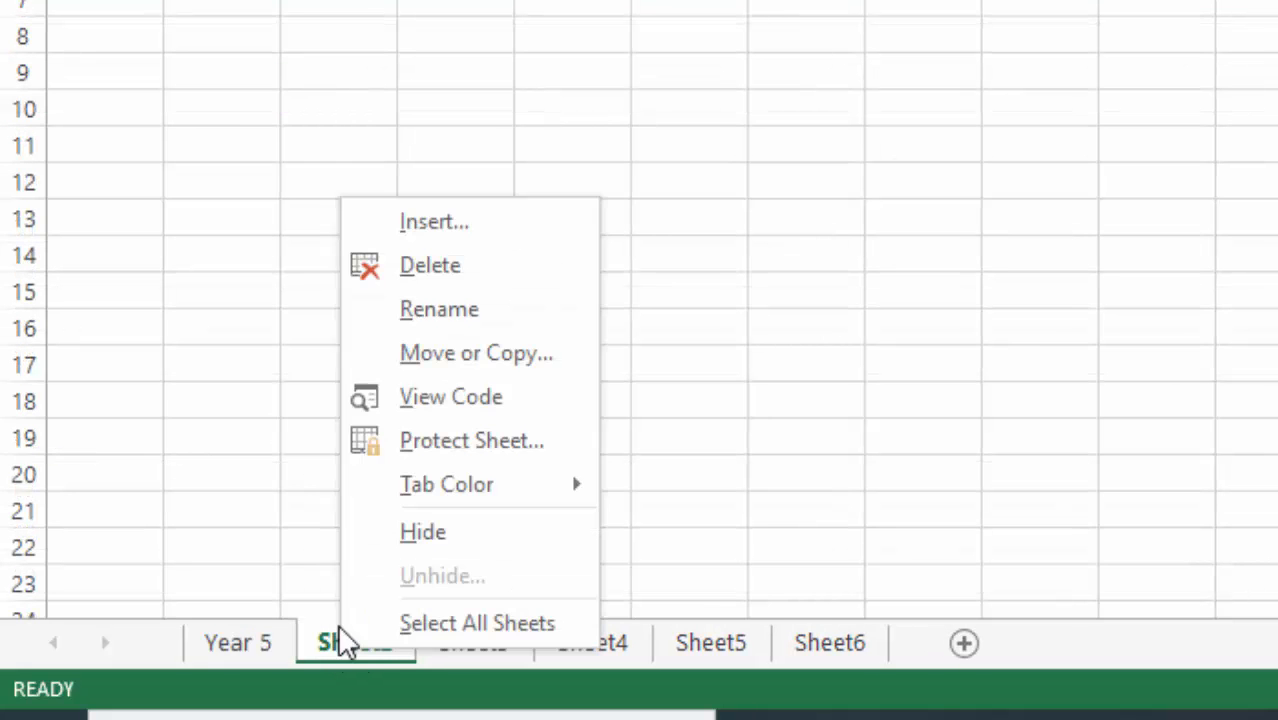
pyautogui.click(446, 308)
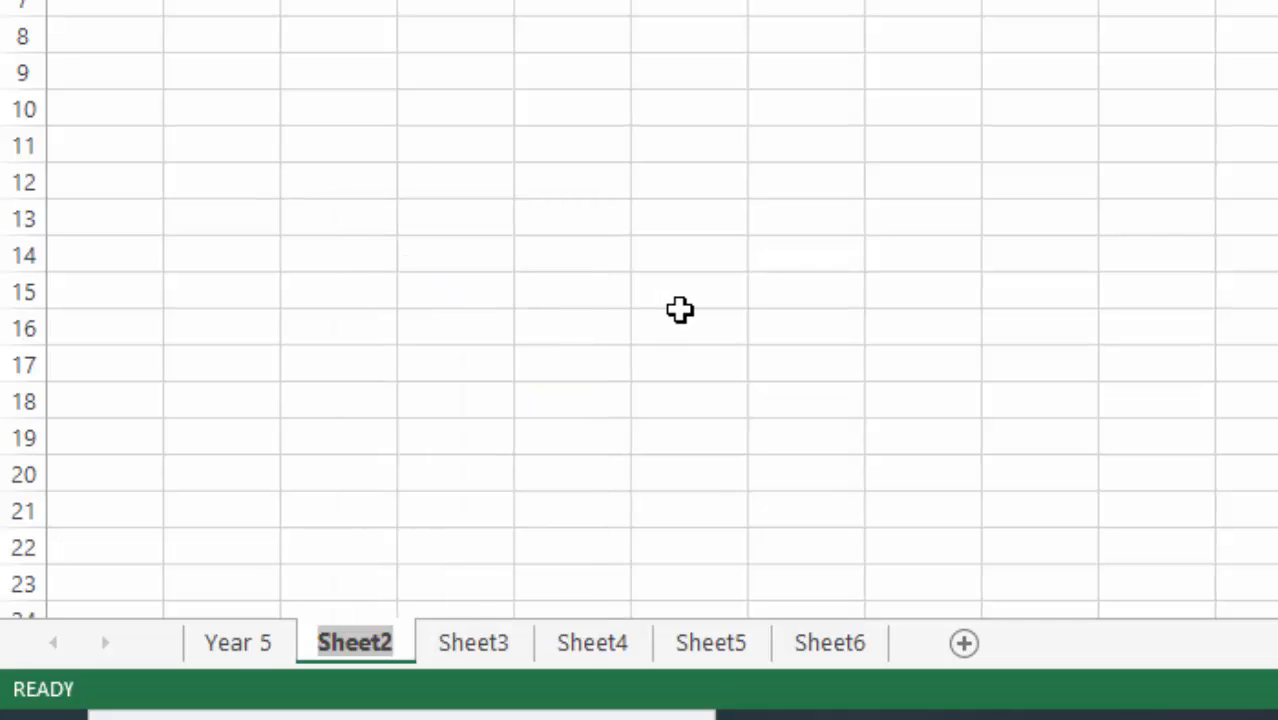
pyautogui.write('Year')
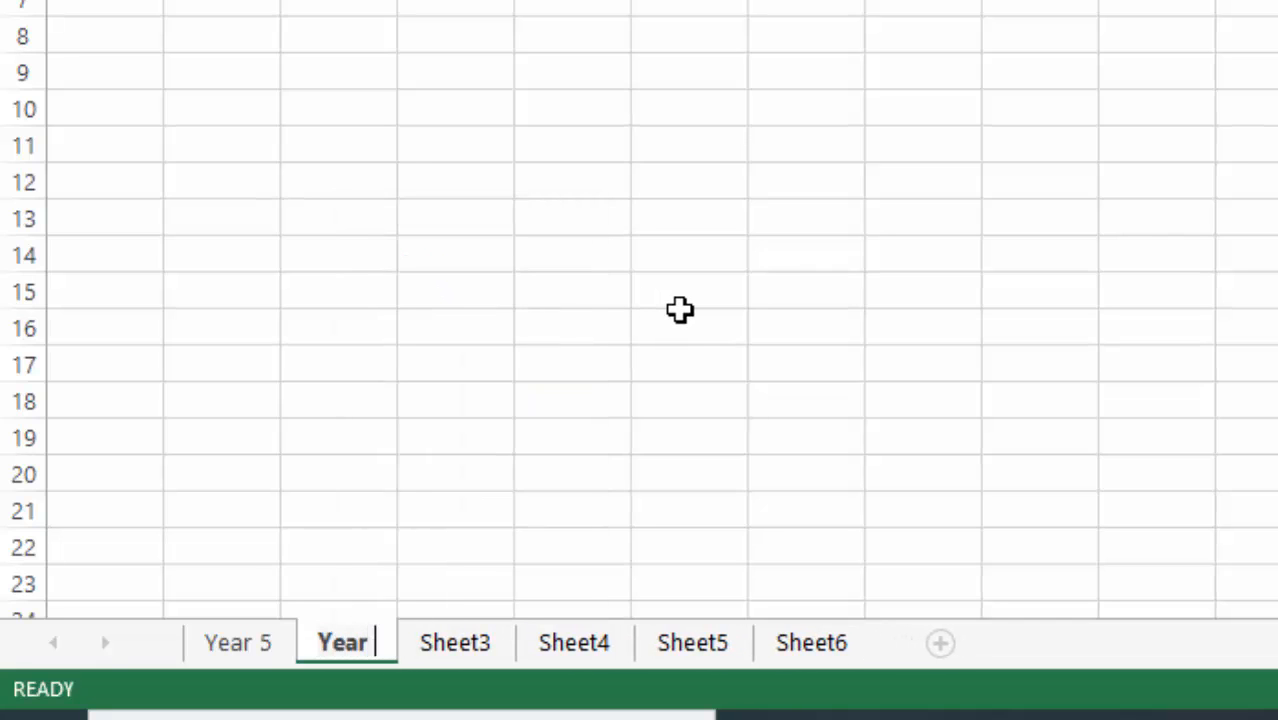
pyautogui.write(' 6')
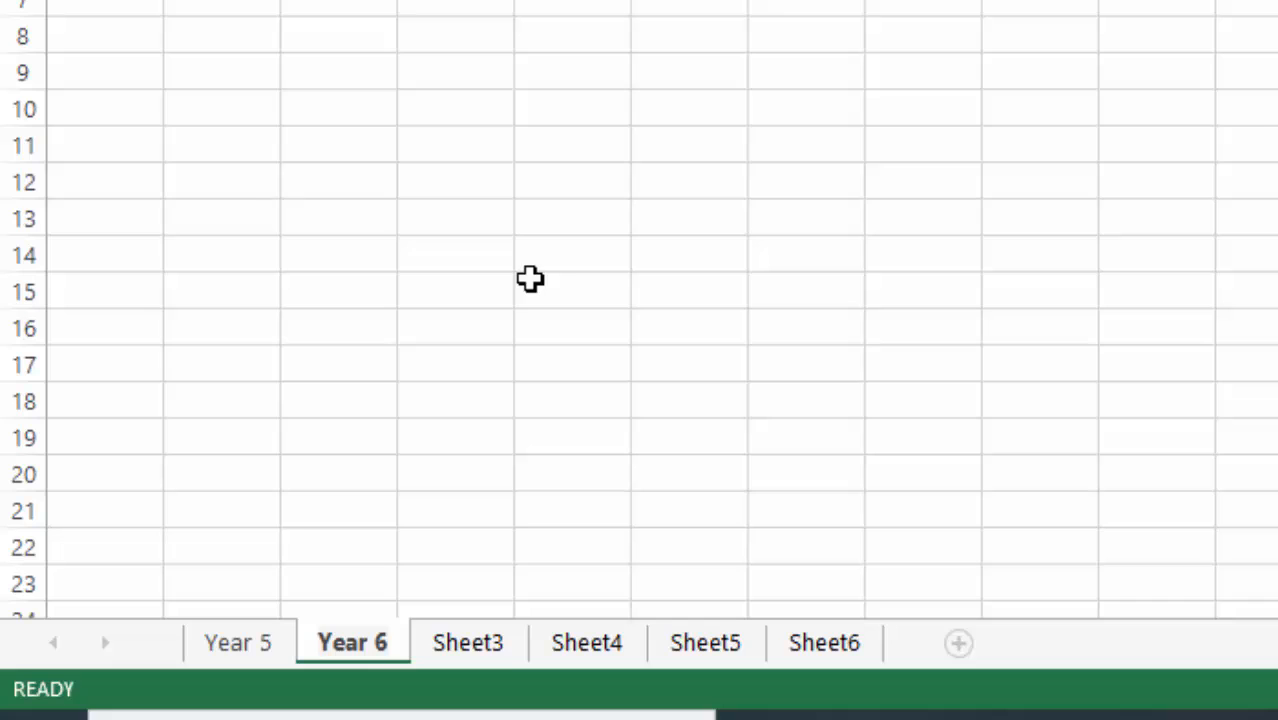
# Rename the Sheet3 worksheet as Year 7
pyautogui.click(472, 647)
pyautogui.rightClick(471, 648)
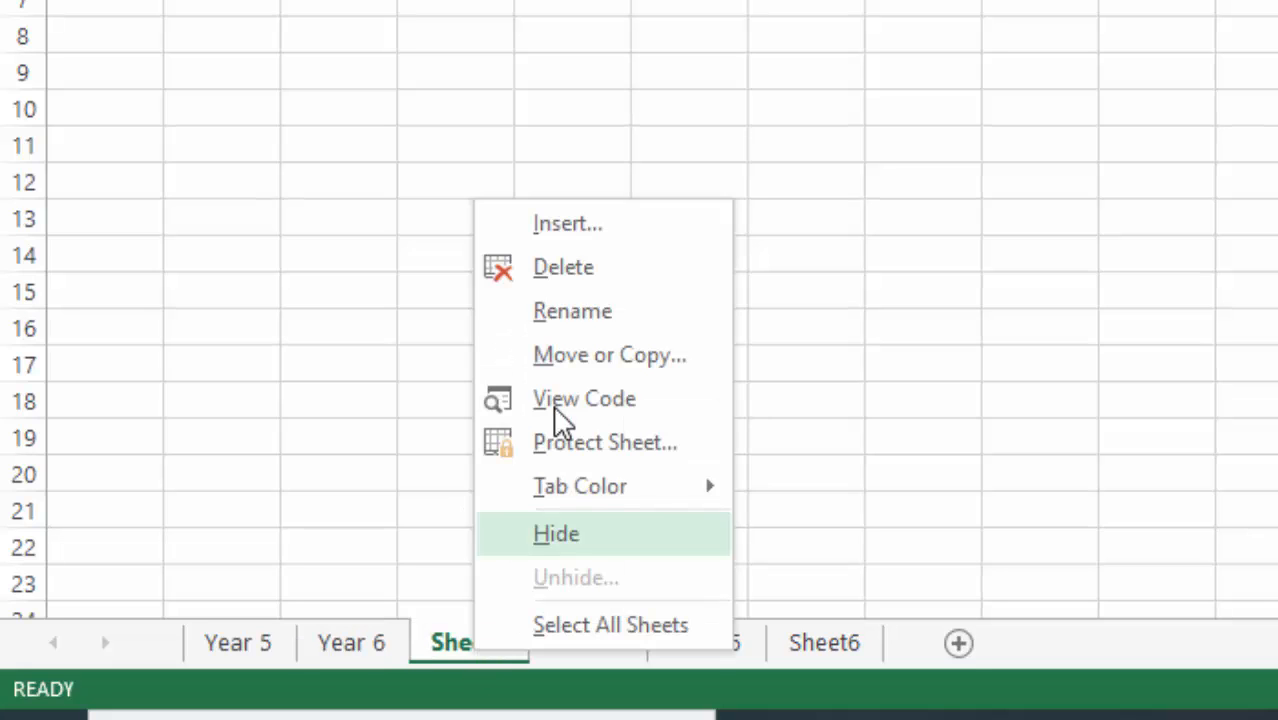
pyautogui.click(577, 314)
pyautogui.write('Year ')
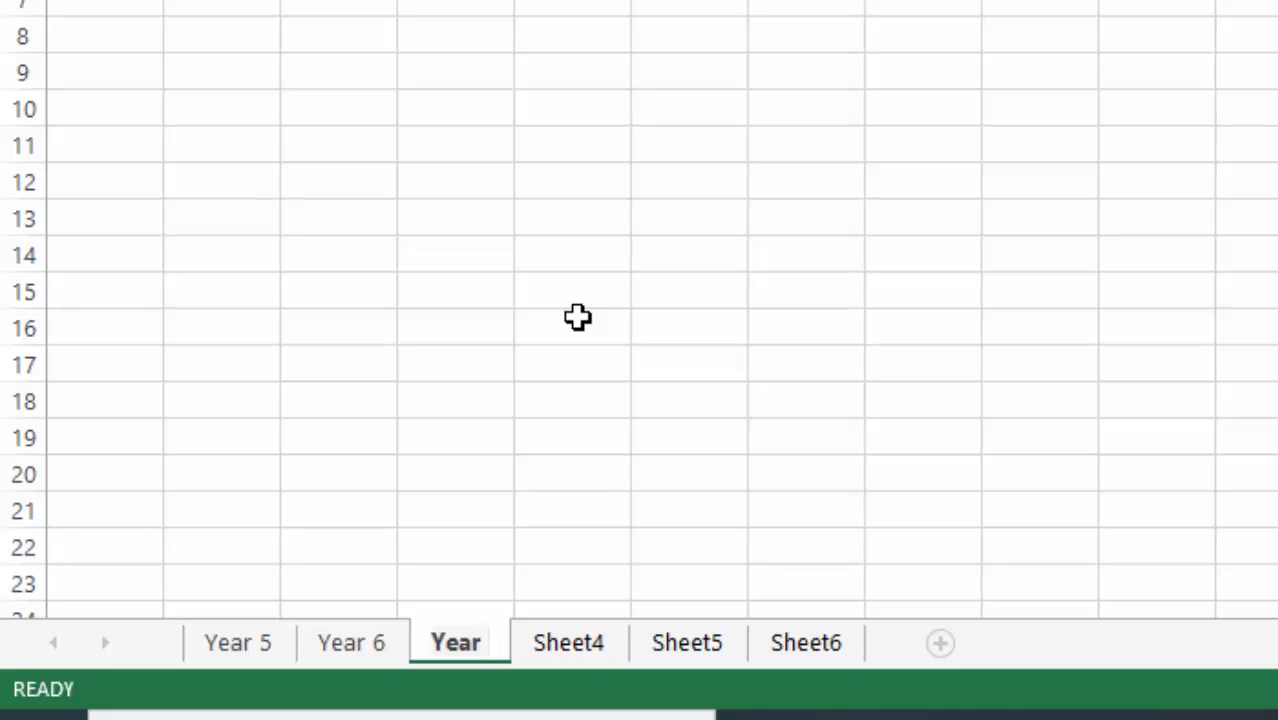
pyautogui.write('7')
pyautogui.press('Return')
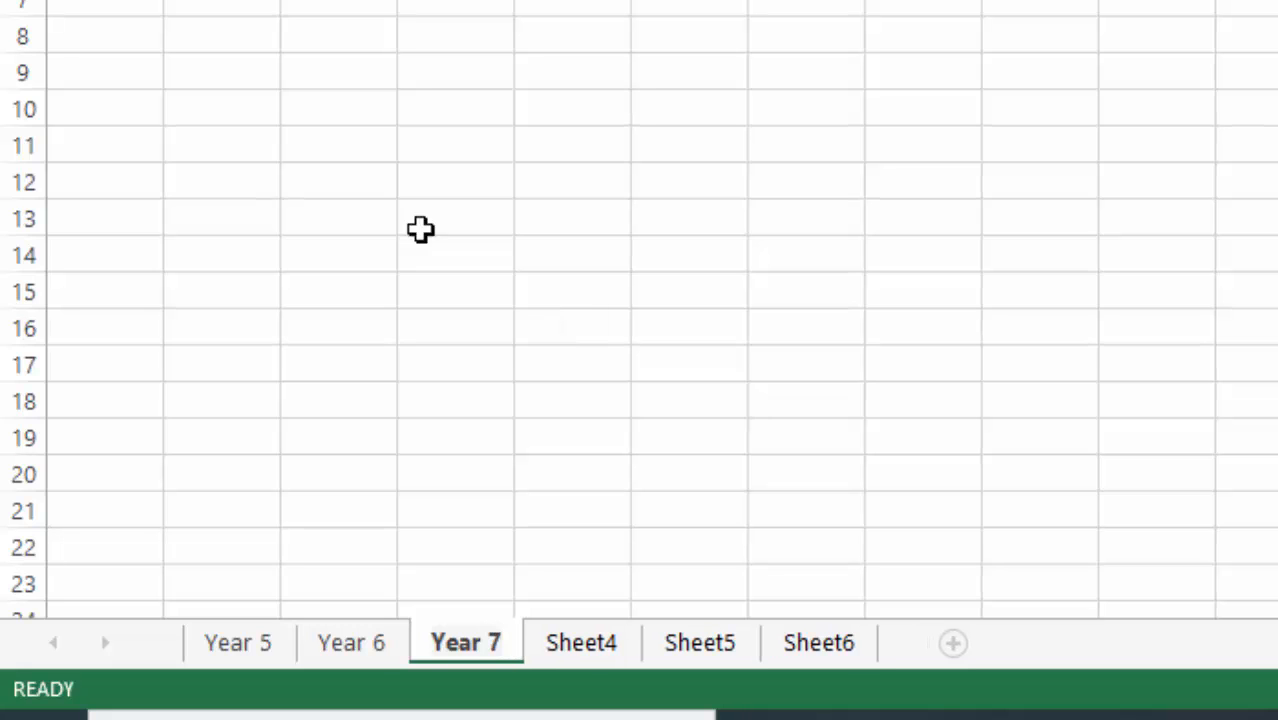
pyautogui.click(527, 316)
# Look through the Year 5, Year 6 and Year 7 worksheets, as well as Sheet4, Sheet5 and Sheet6
pyautogui.click(240, 643)
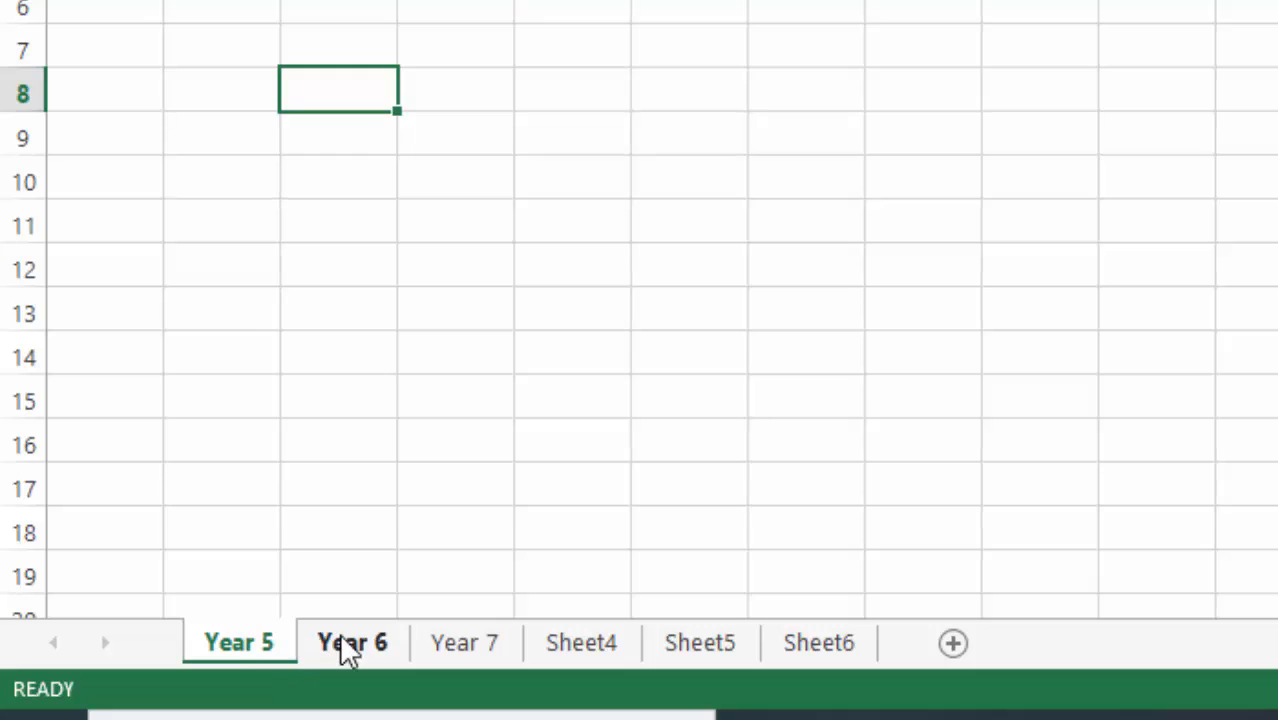
pyautogui.click(345, 645)
pyautogui.click(465, 645)
pyautogui.keyDown('shift'); pyautogui.click(350, 643); pyautogui.keyUp('shift')
pyautogui.click(243, 642)
pyautogui.hotkey('ctrl', 'Home')
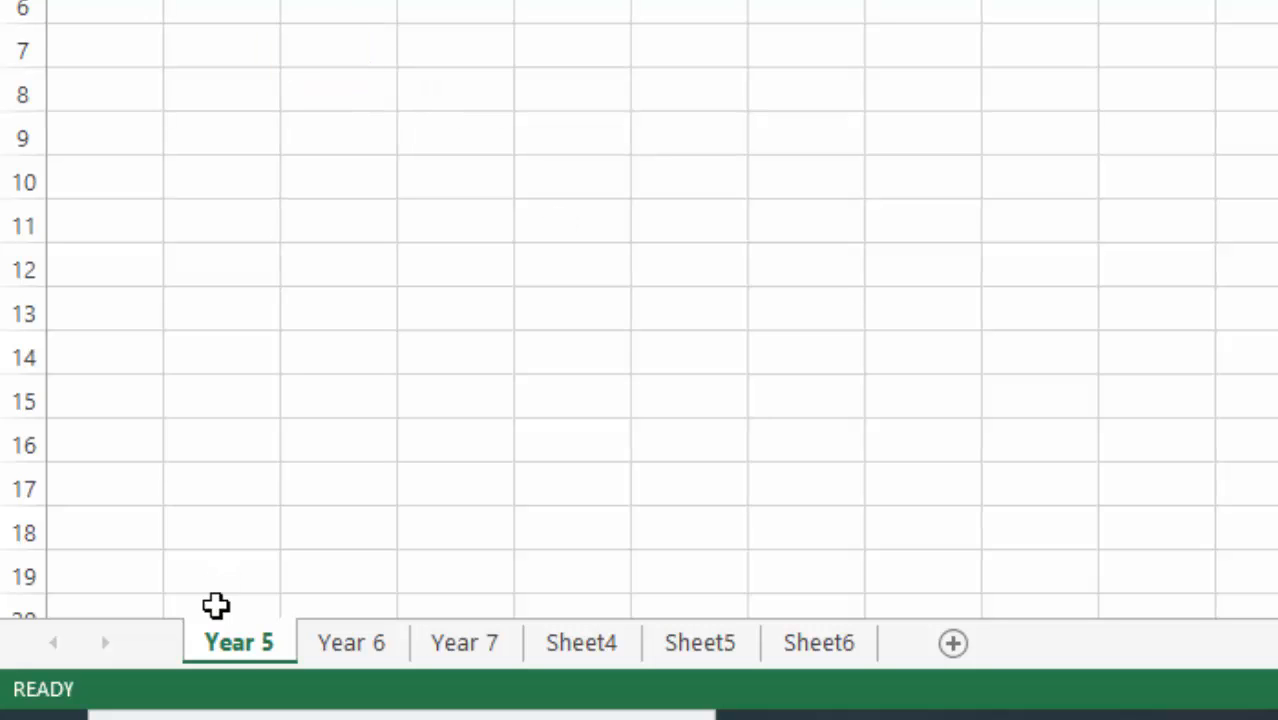
pyautogui.click(337, 645)
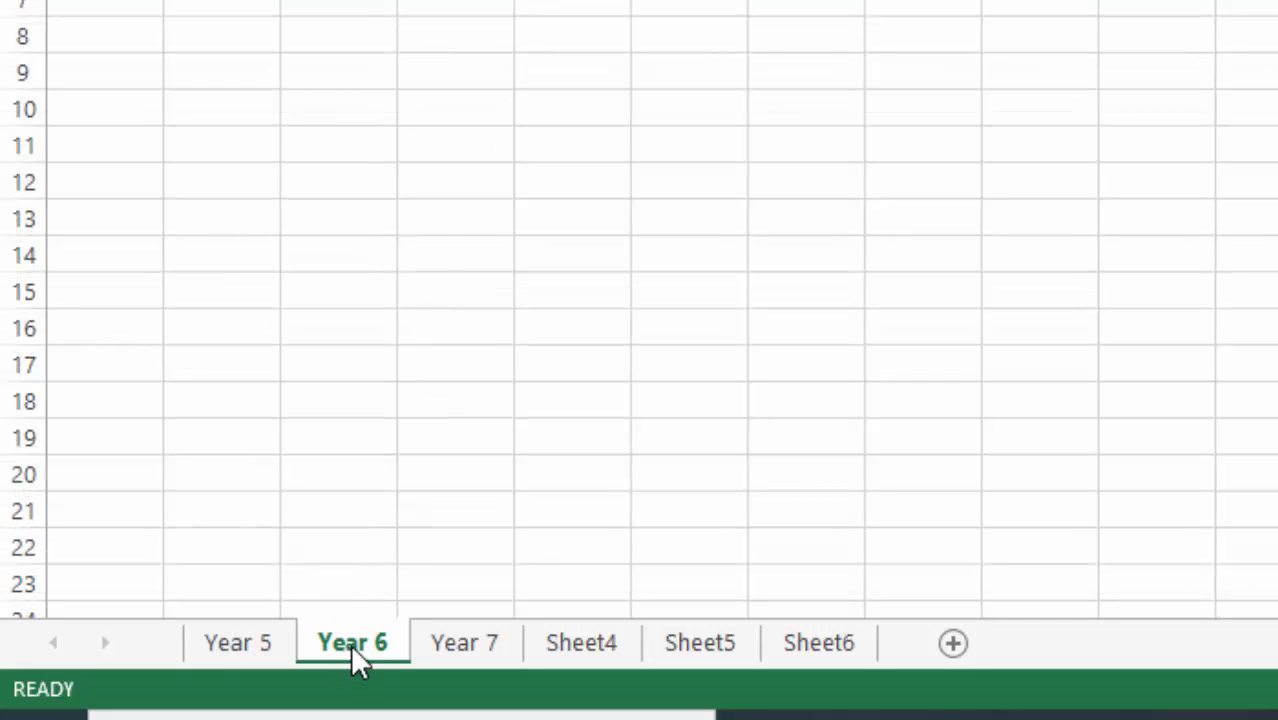
pyautogui.click(452, 642)
pyautogui.click(384, 12)
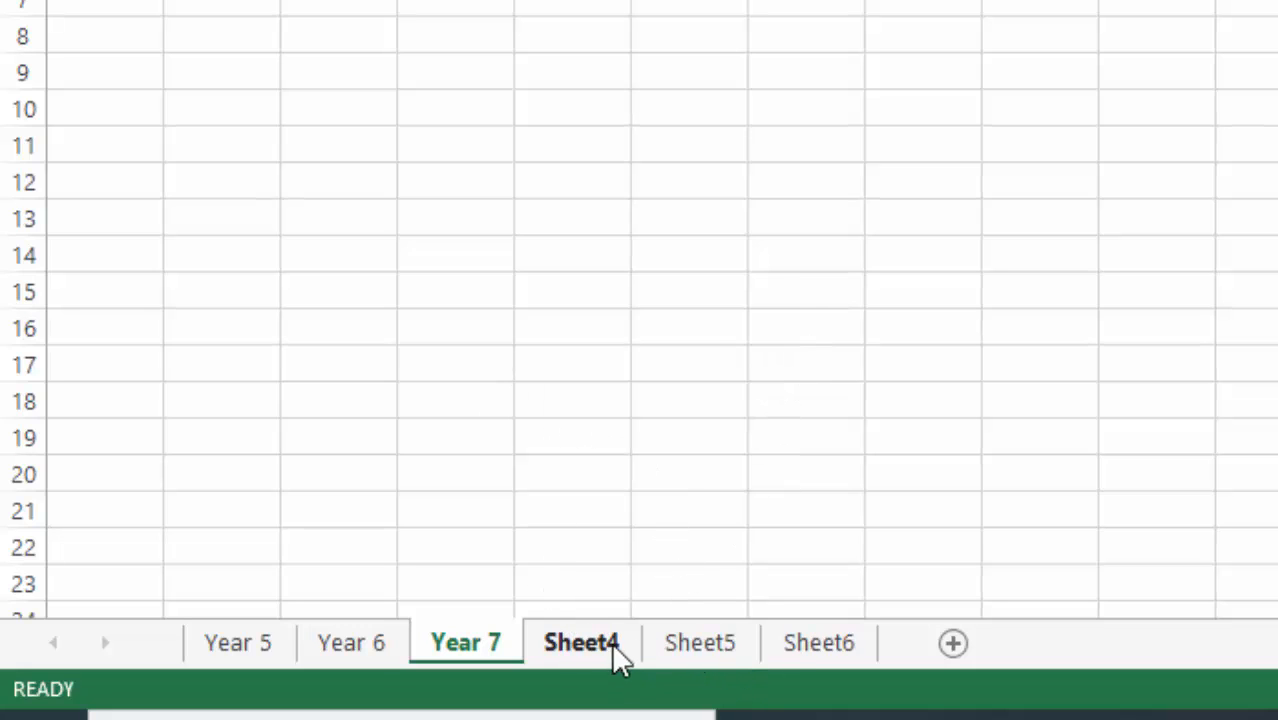
pyautogui.click(578, 650)
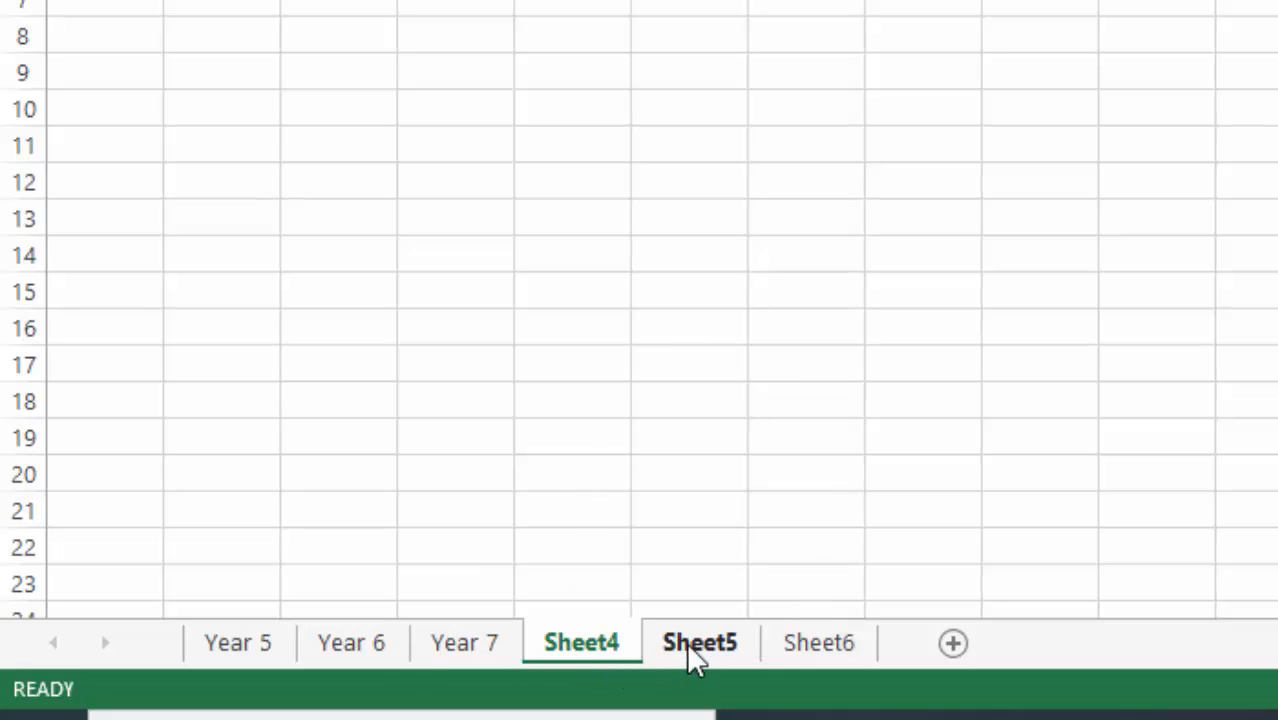
pyautogui.click(690, 645)
pyautogui.click(788, 645)
# Delete the Sheet4 worksheet from the workbook
pyautogui.click(558, 650)
pyautogui.rightClick(558, 652)
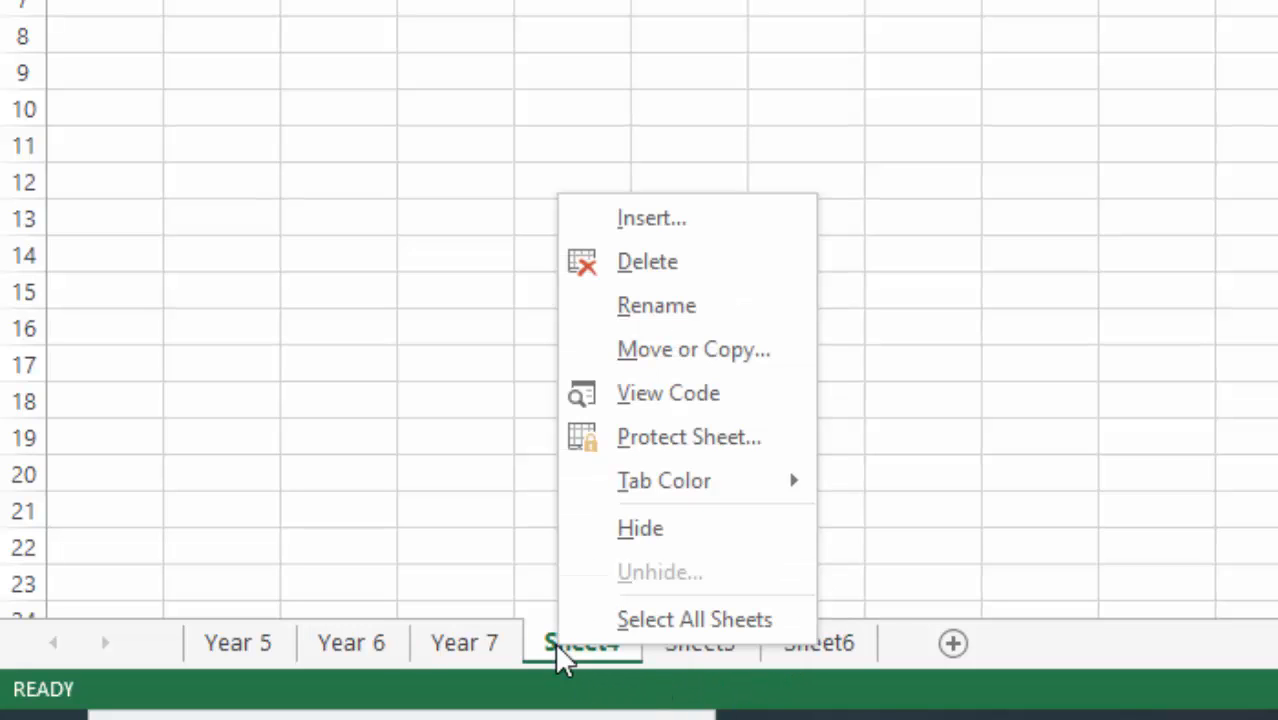
pyautogui.click(650, 270)
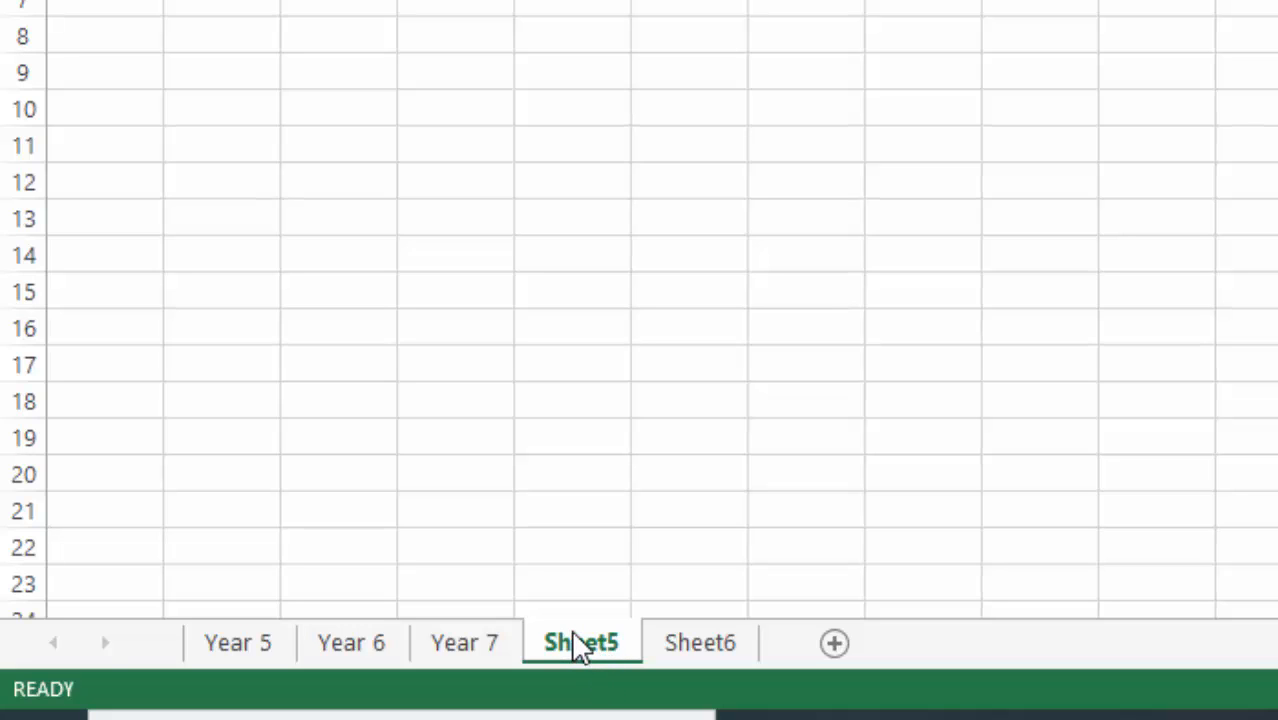
# Select Sheet5 and Sheet6 together and delete both worksheets at once
pyautogui.keyDown('ctrl'); pyautogui.click(686, 644); pyautogui.keyUp('ctrl')
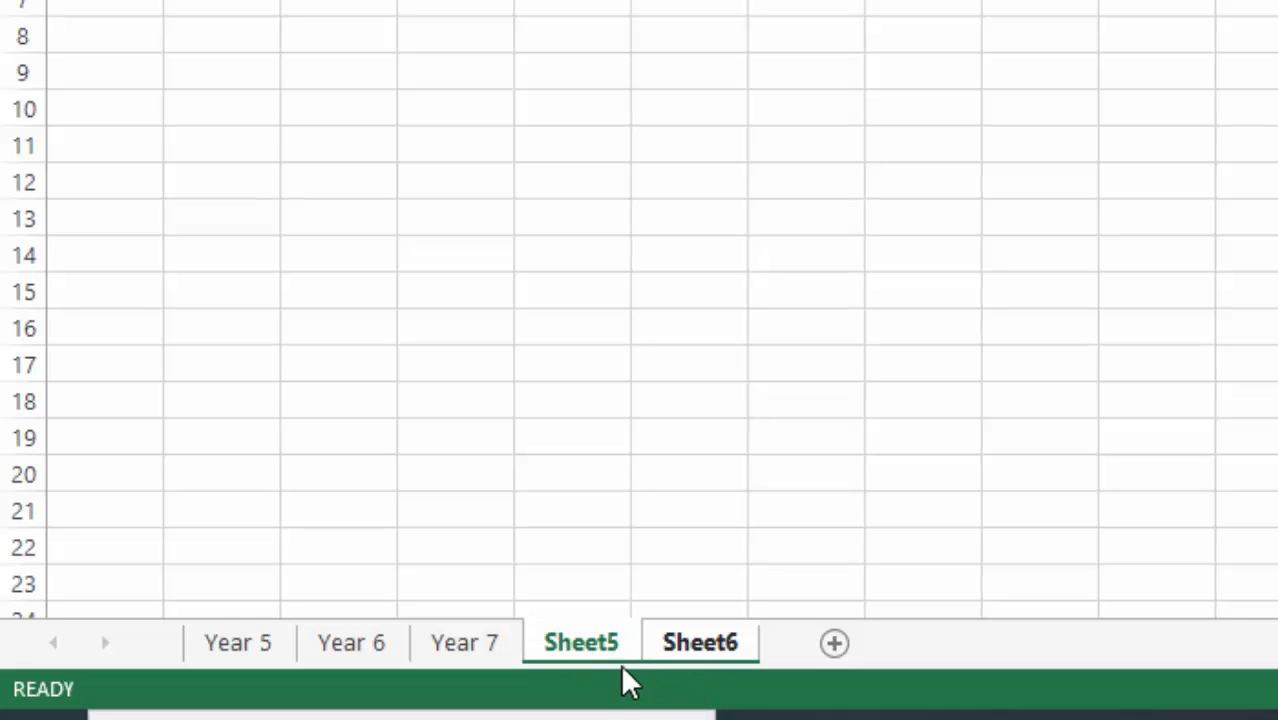
pyautogui.rightClick(689, 632)
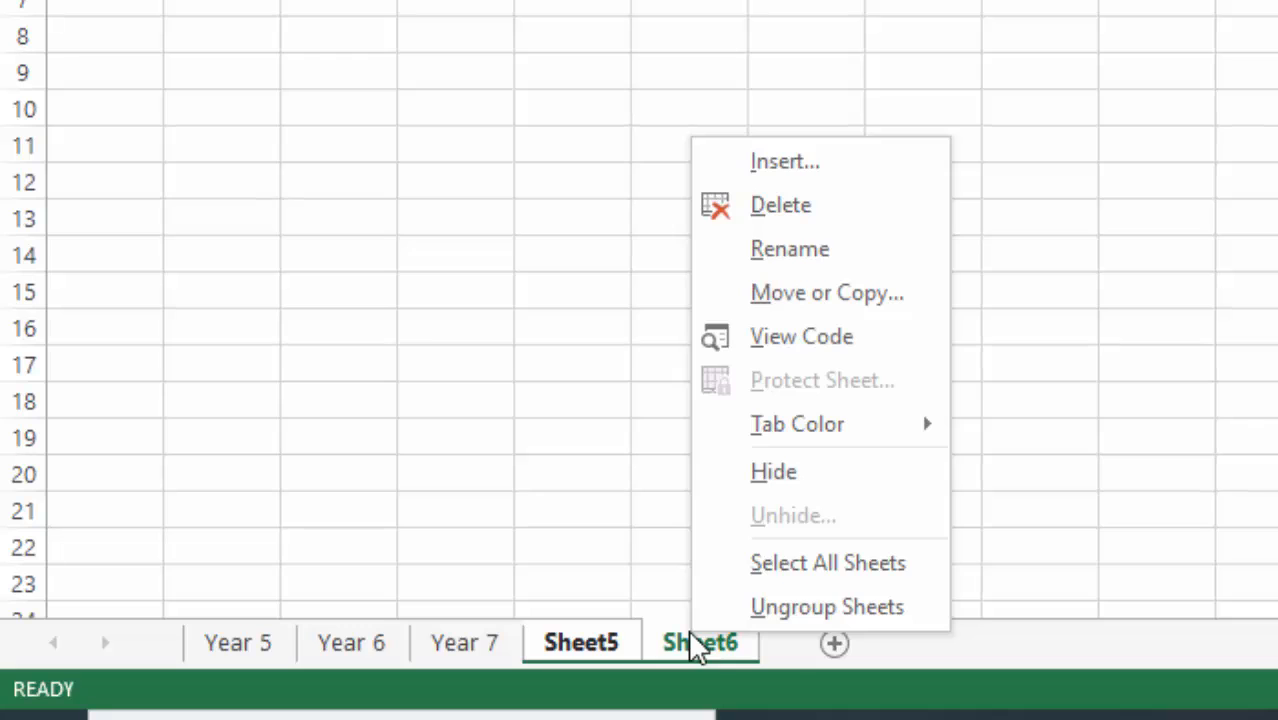
pyautogui.click(795, 202)
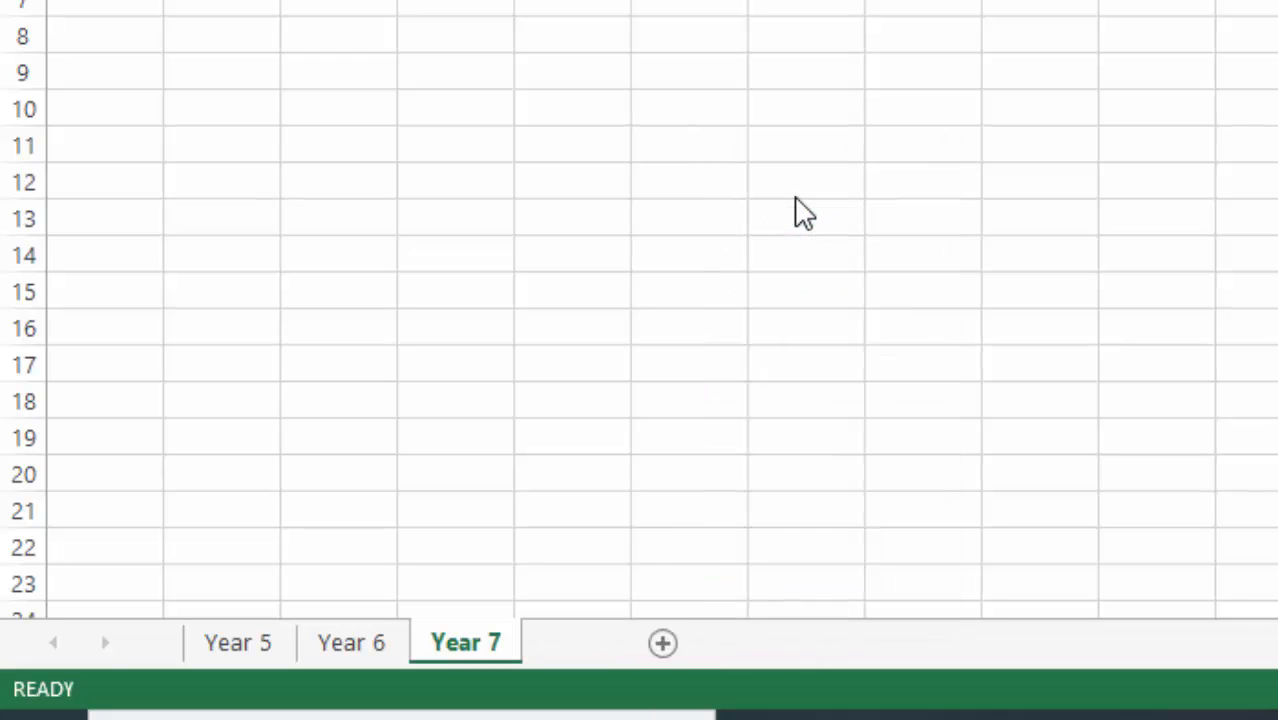
pyautogui.click(449, 287)
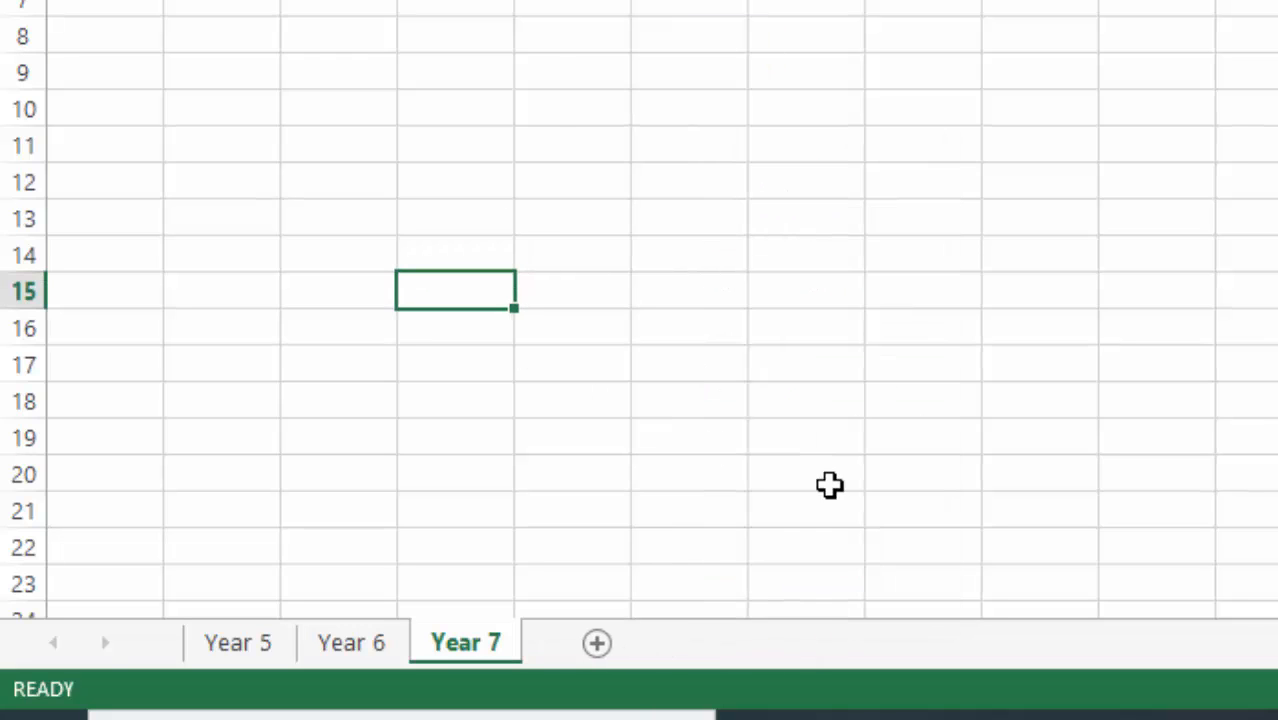
pyautogui.click(787, 215)
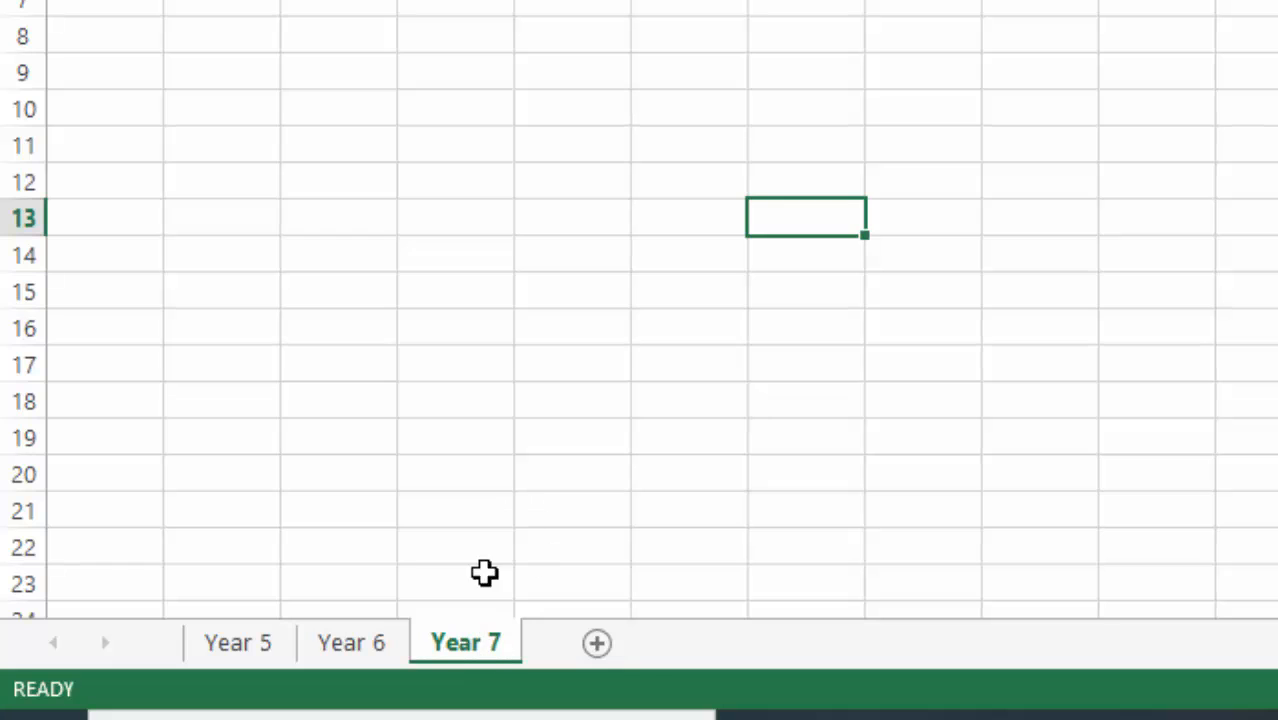
# Create a copy of the Year 7 worksheet at the end of Book1.xlsx
pyautogui.rightClick(465, 660)
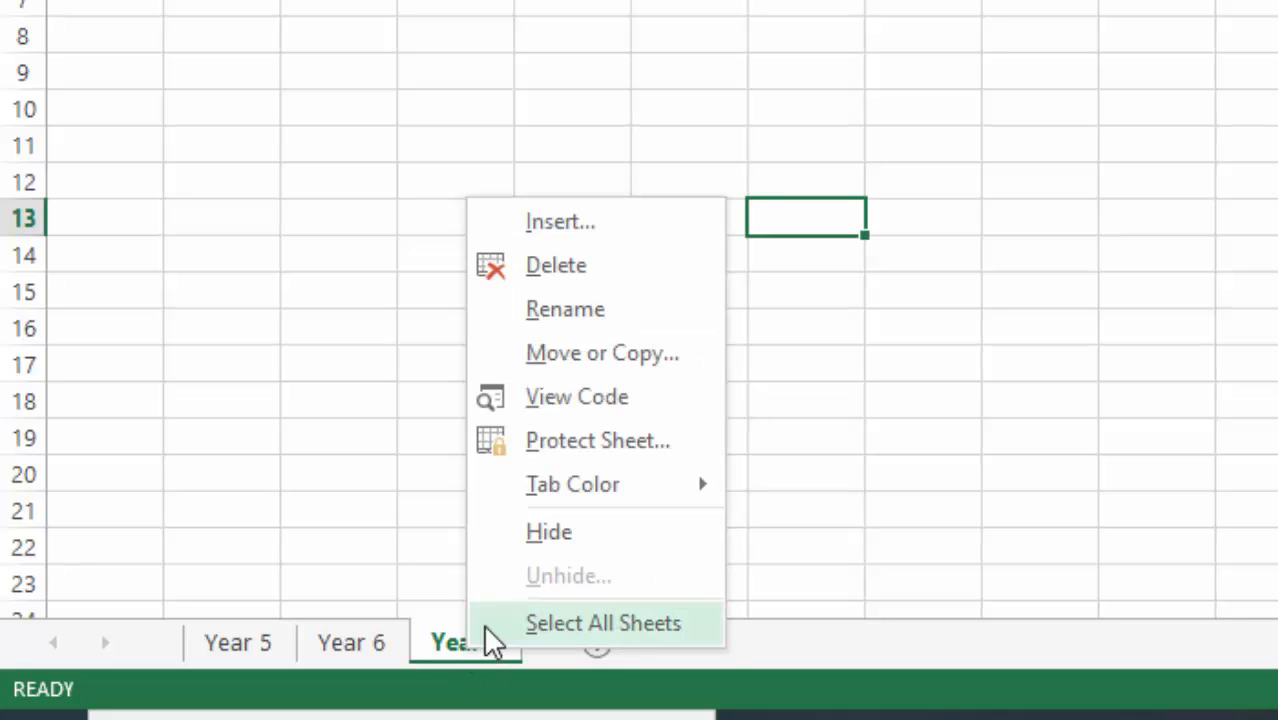
pyautogui.click(589, 357)
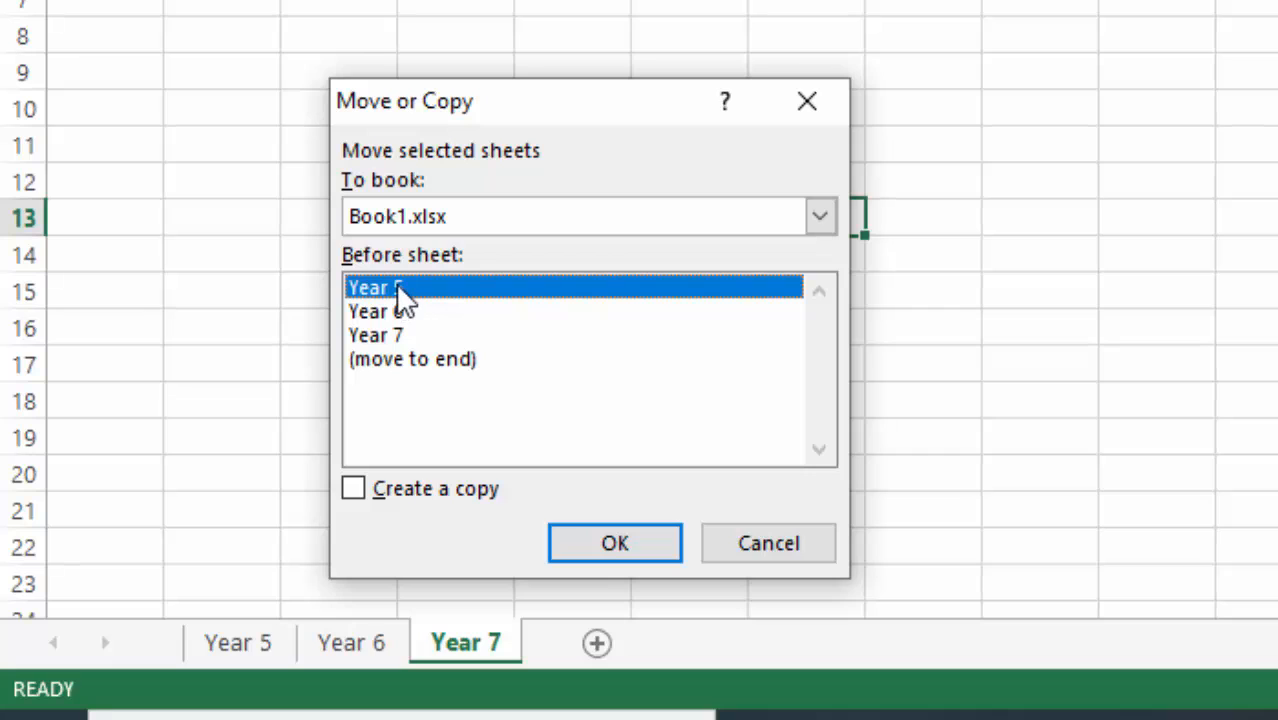
pyautogui.click(407, 362)
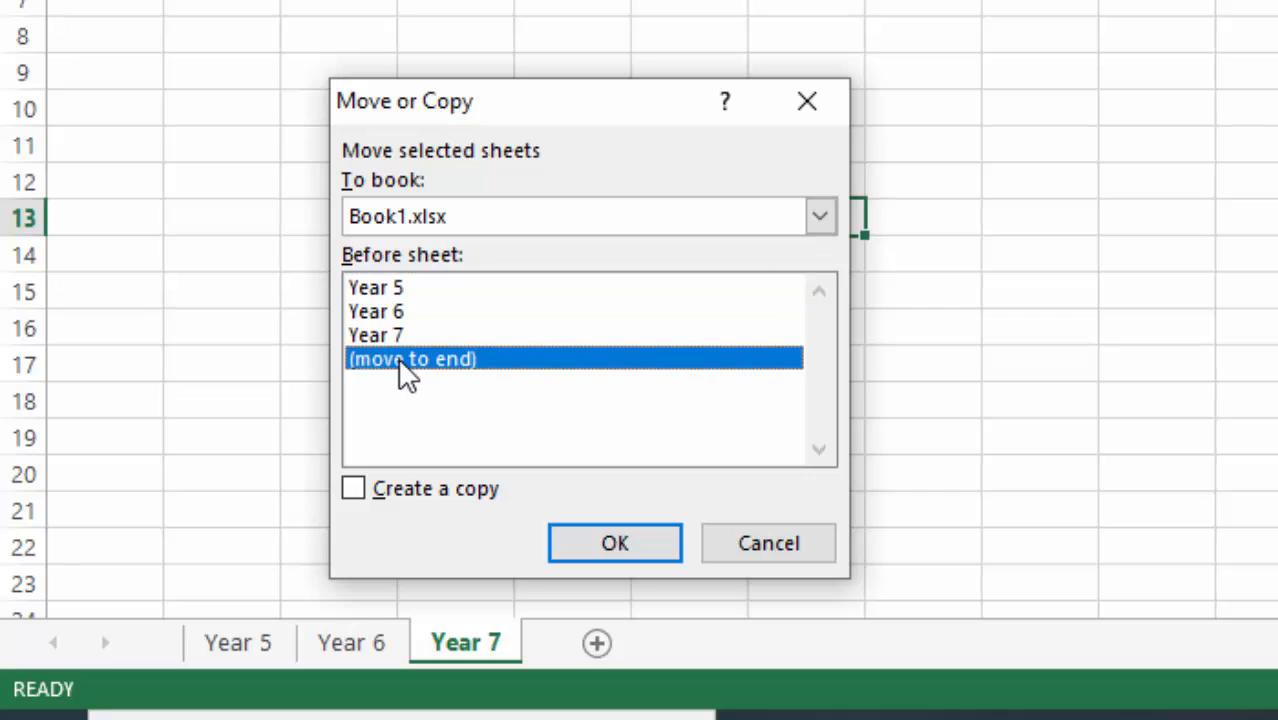
pyautogui.click(354, 489)
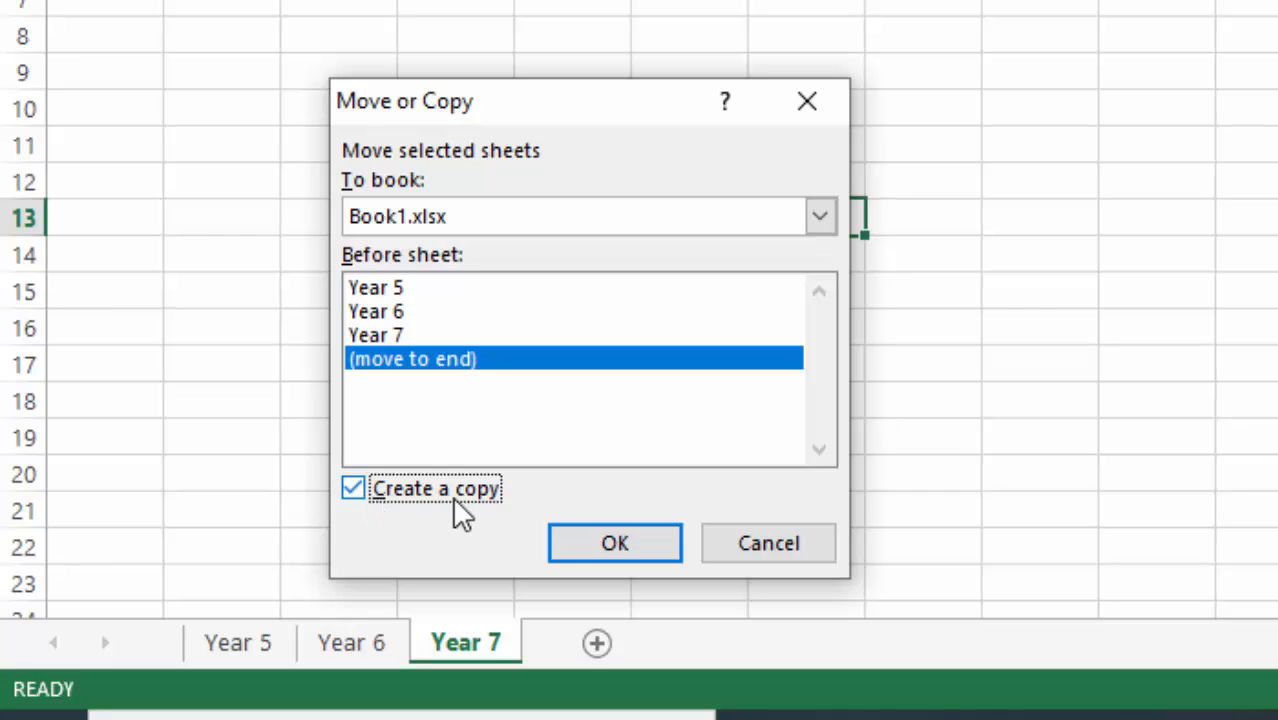
pyautogui.click(352, 489)
pyautogui.click(353, 489)
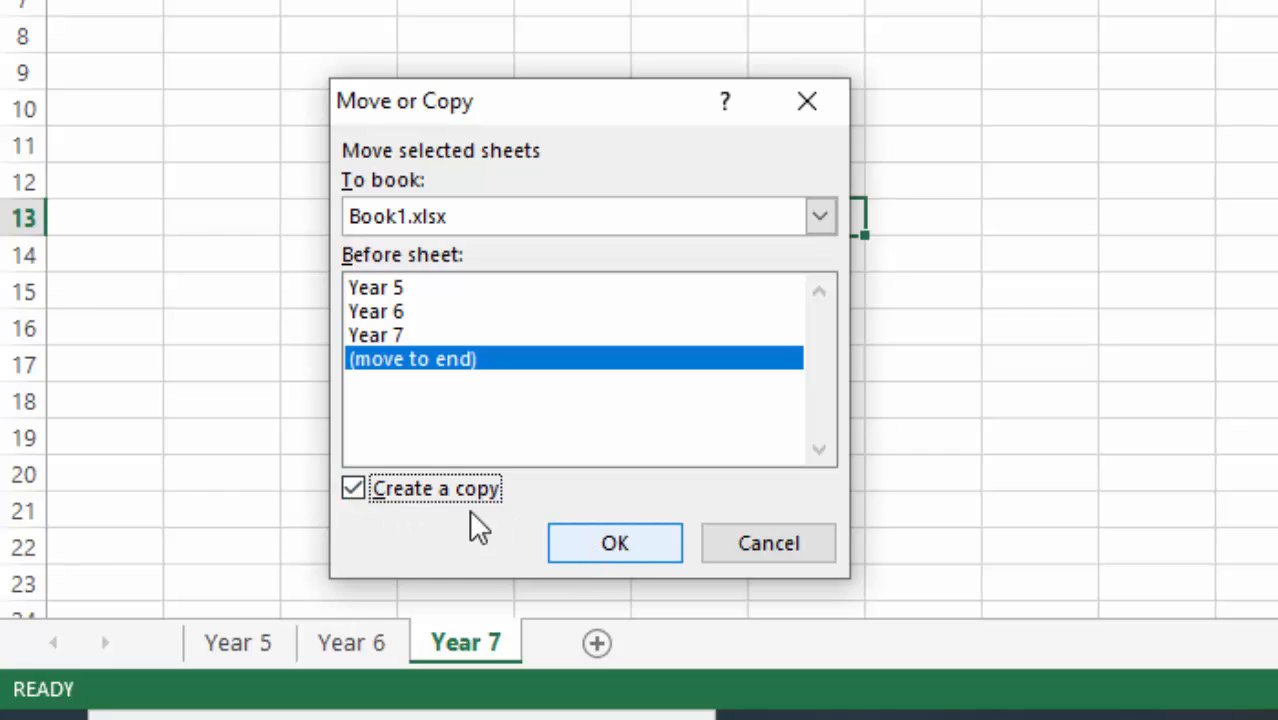
pyautogui.click(628, 550)
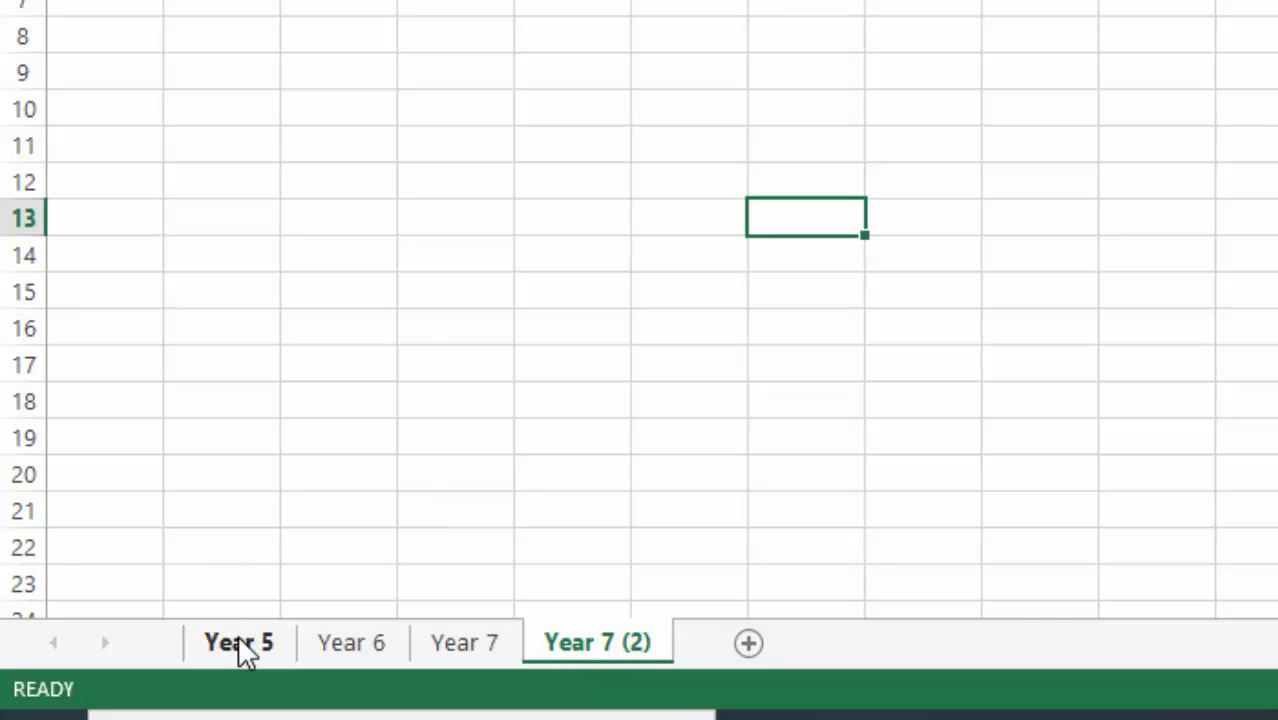
# Rename the copied Year 7 (2) worksheet as Year 8
pyautogui.click(461, 643)
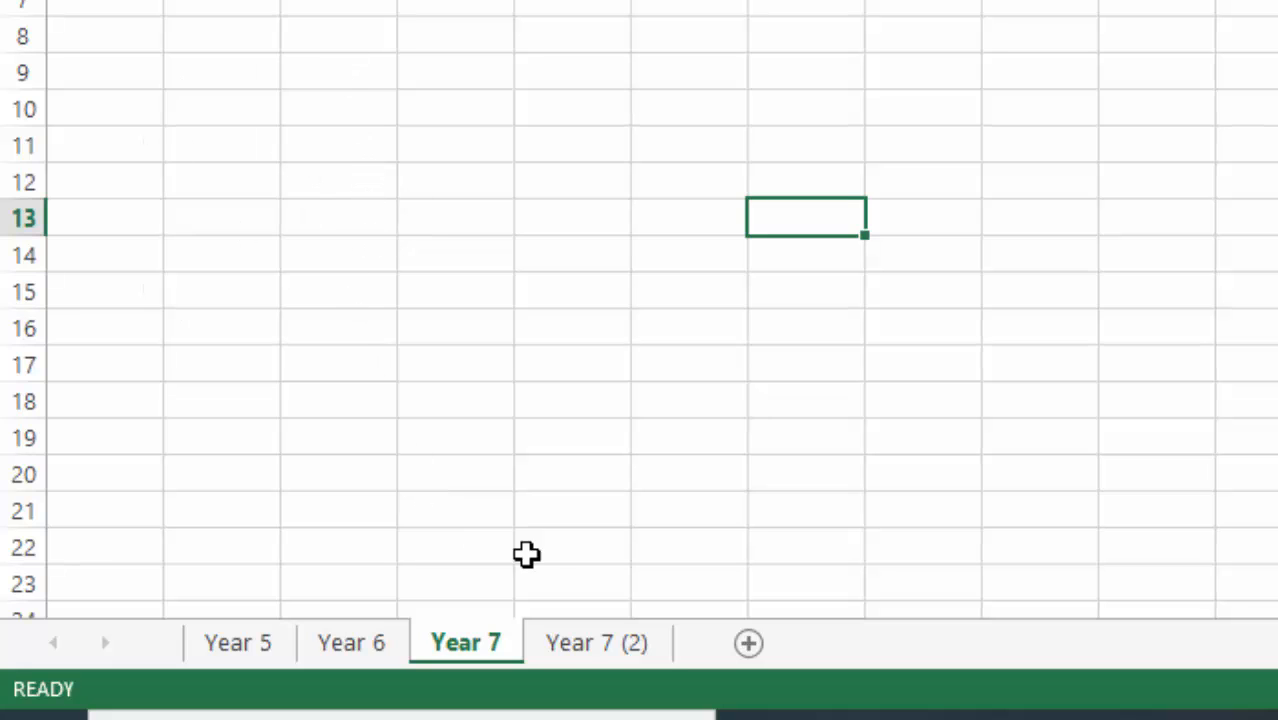
pyautogui.click(585, 645)
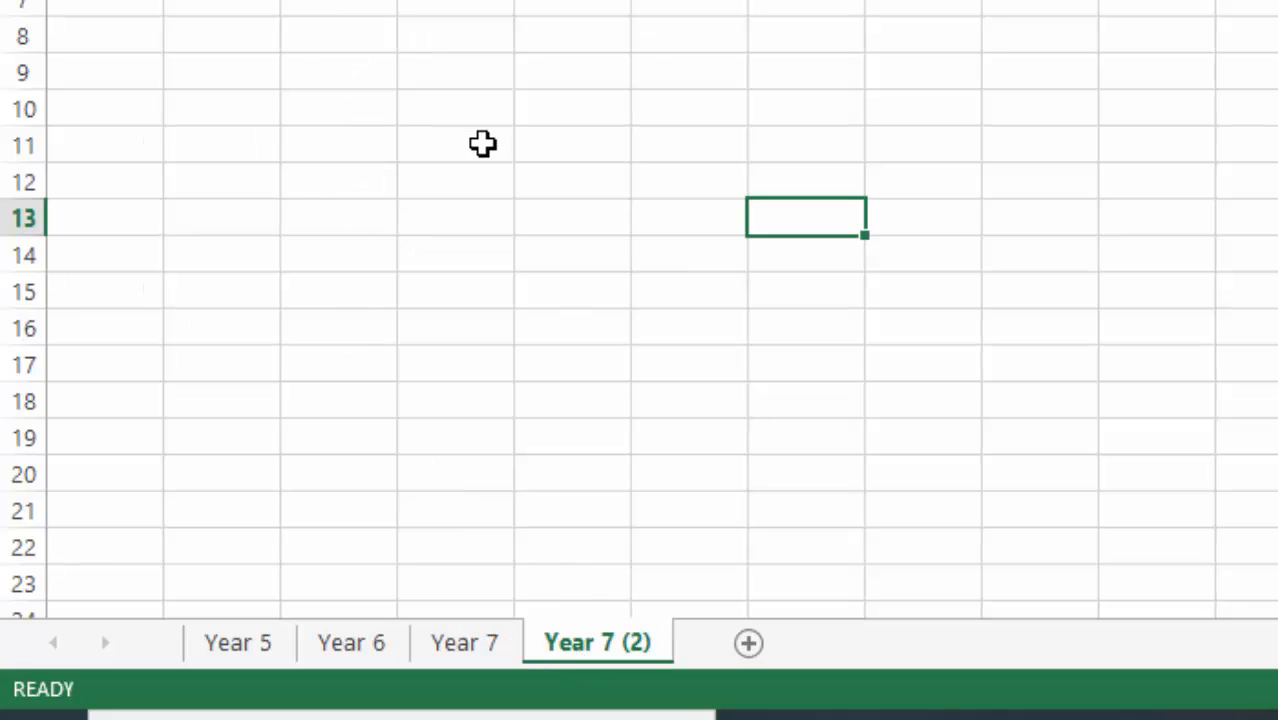
pyautogui.rightClick(606, 651)
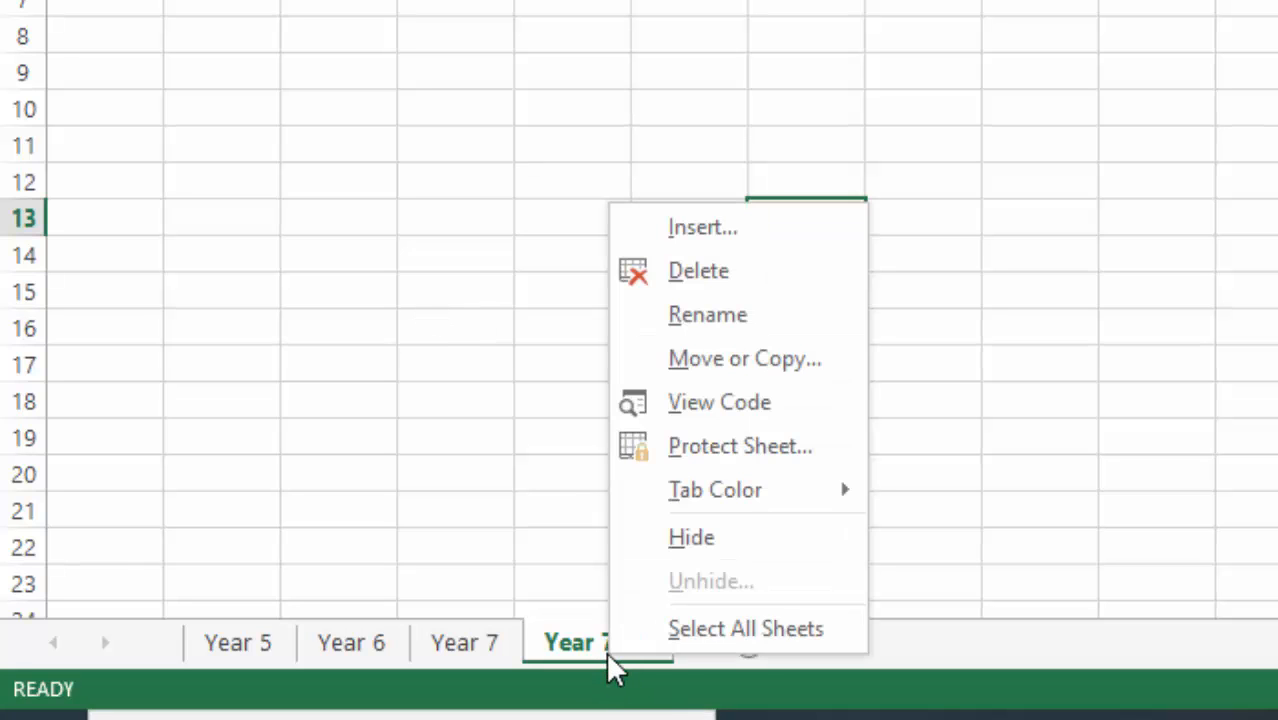
pyautogui.click(710, 316)
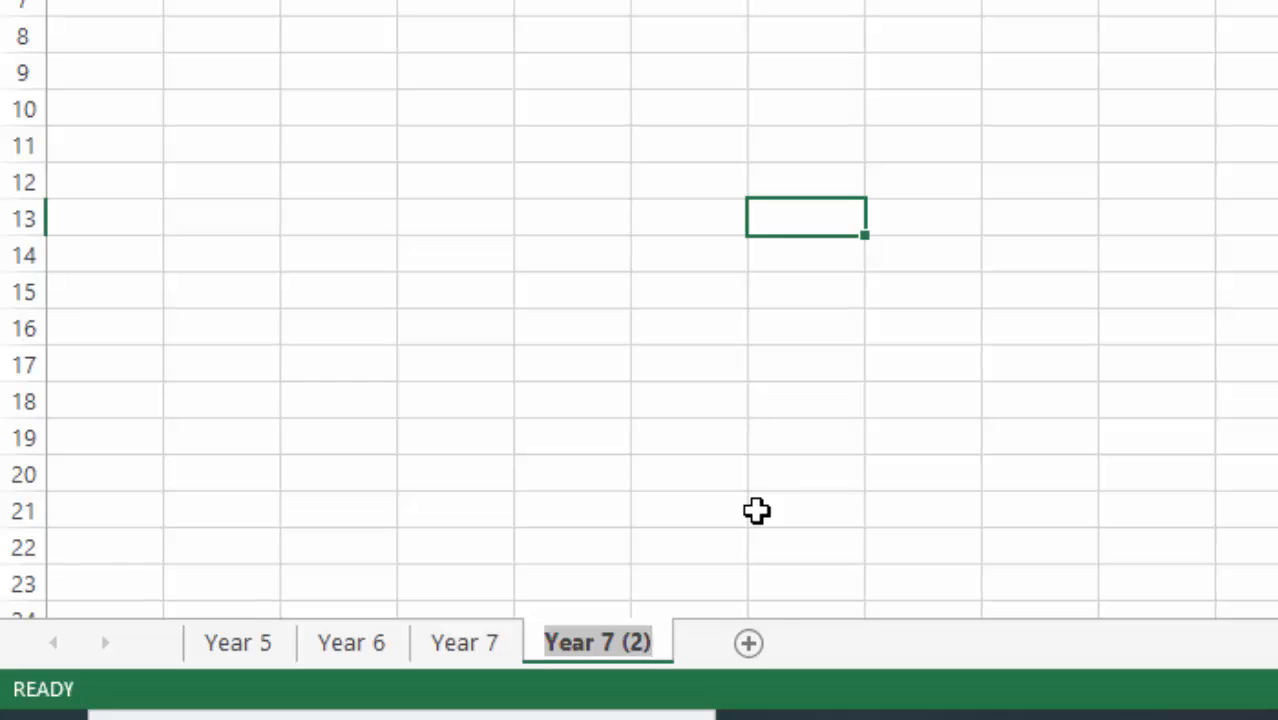
pyautogui.write('Year 8')
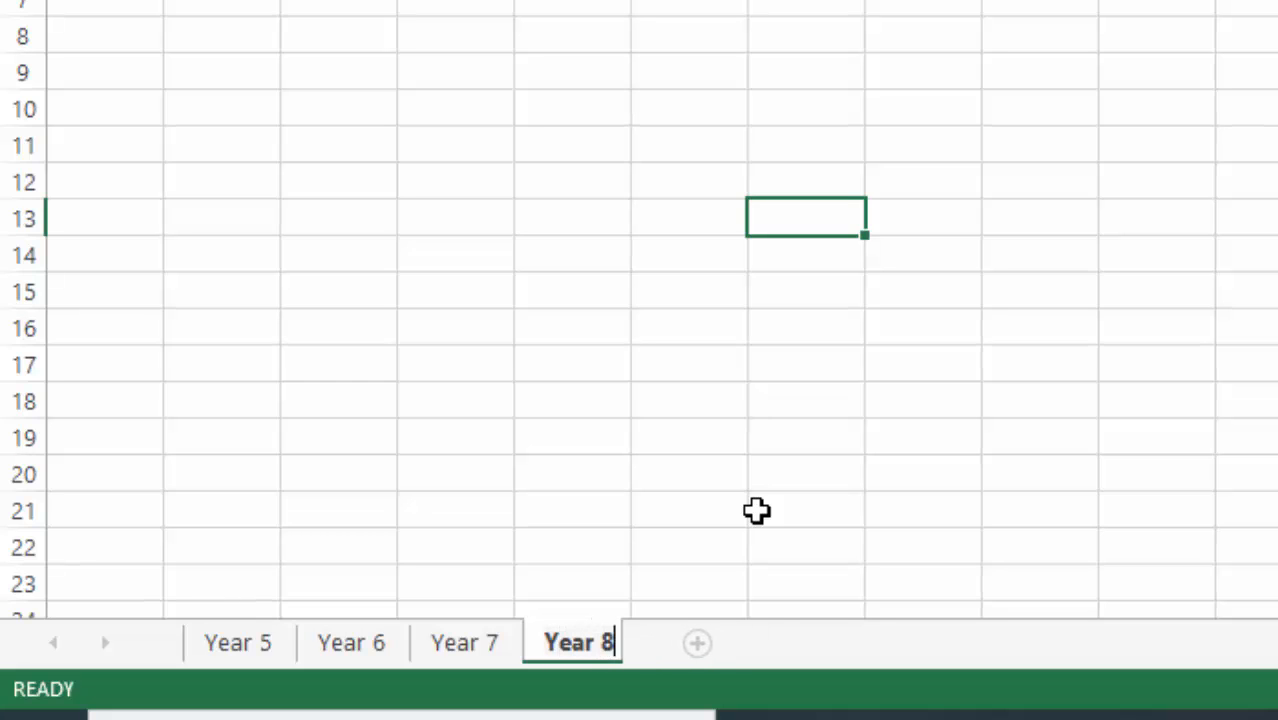
pyautogui.click(838, 498)
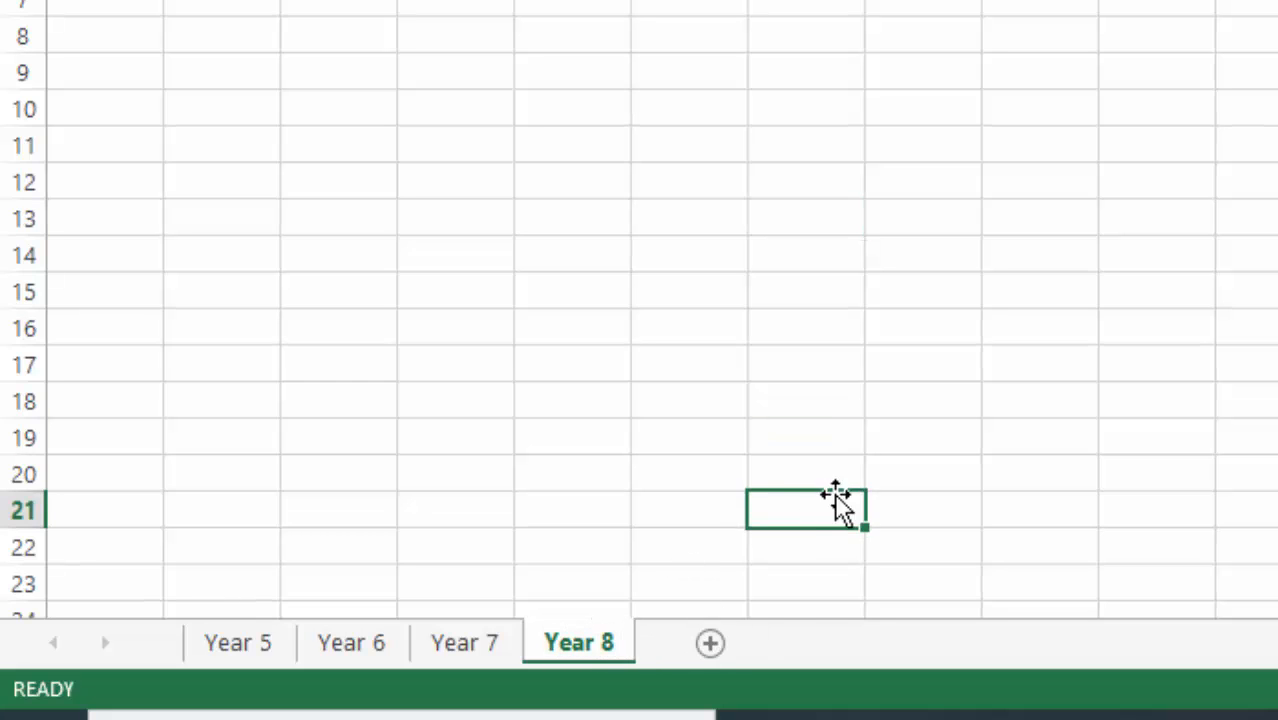
# Add a new worksheet after Year 8 and rename it Year 9
pyautogui.click(710, 643)
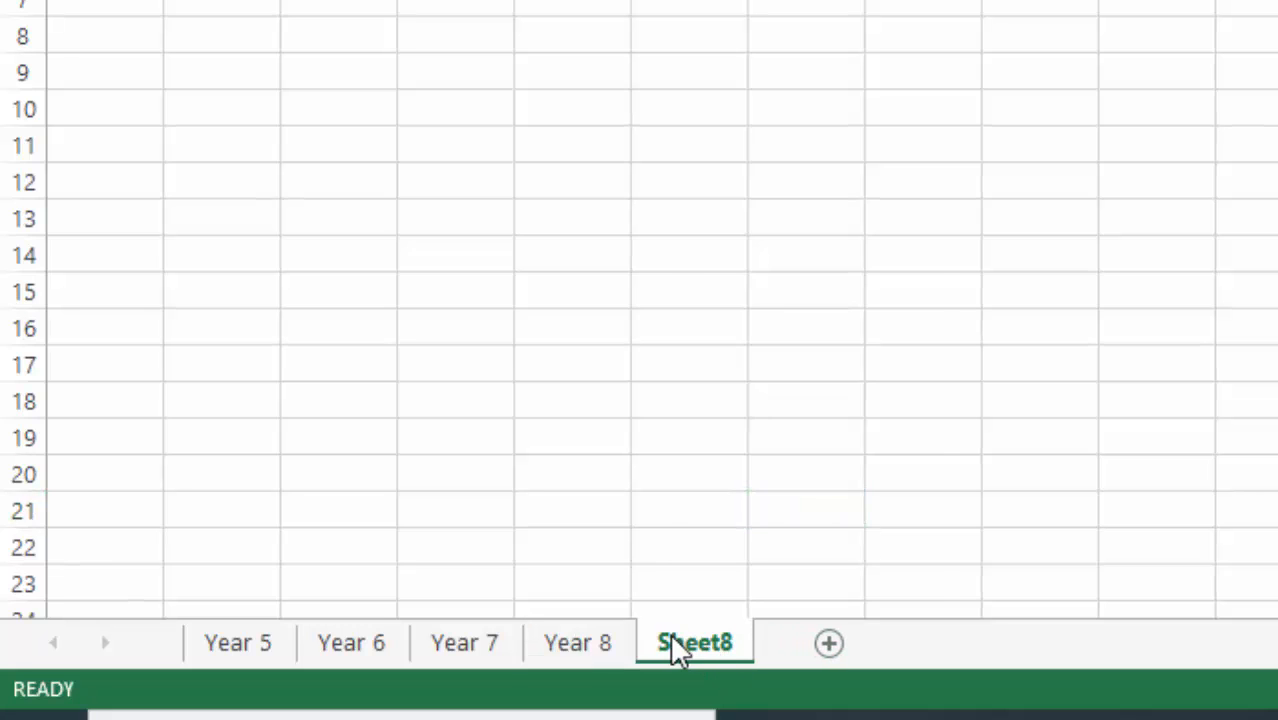
pyautogui.rightClick(671, 636)
pyautogui.click(753, 296)
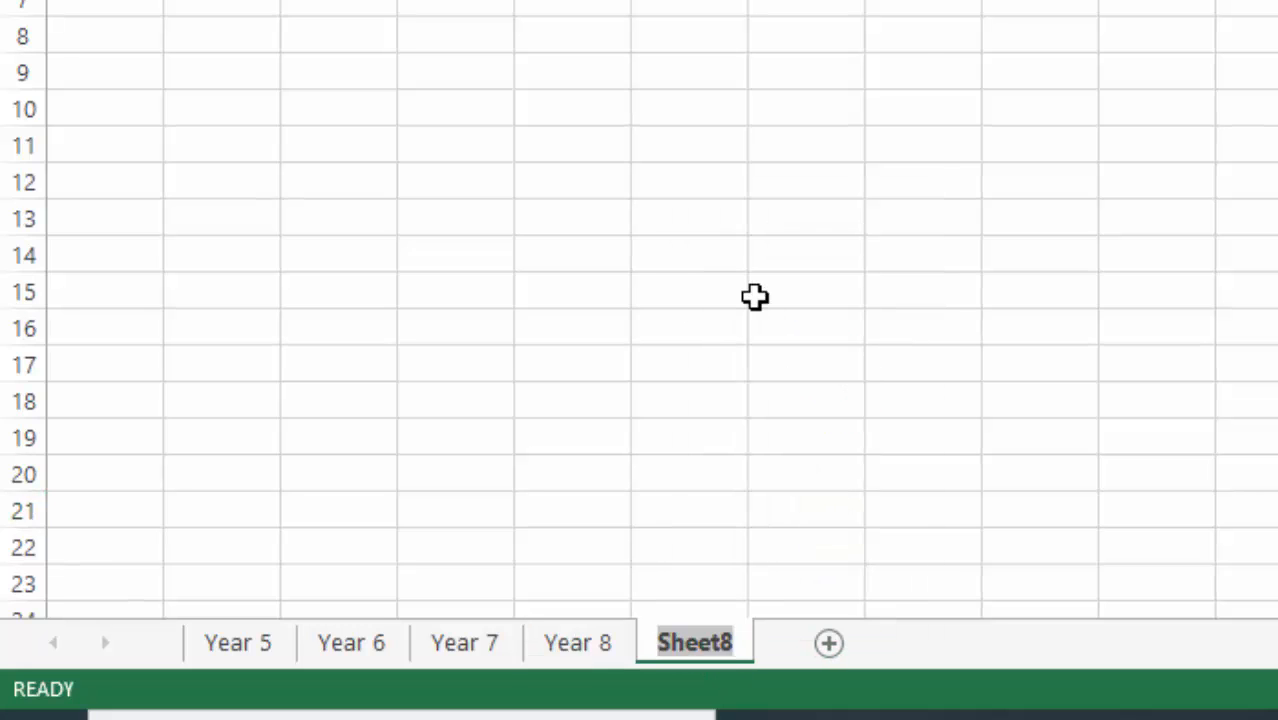
pyautogui.write('Year ')
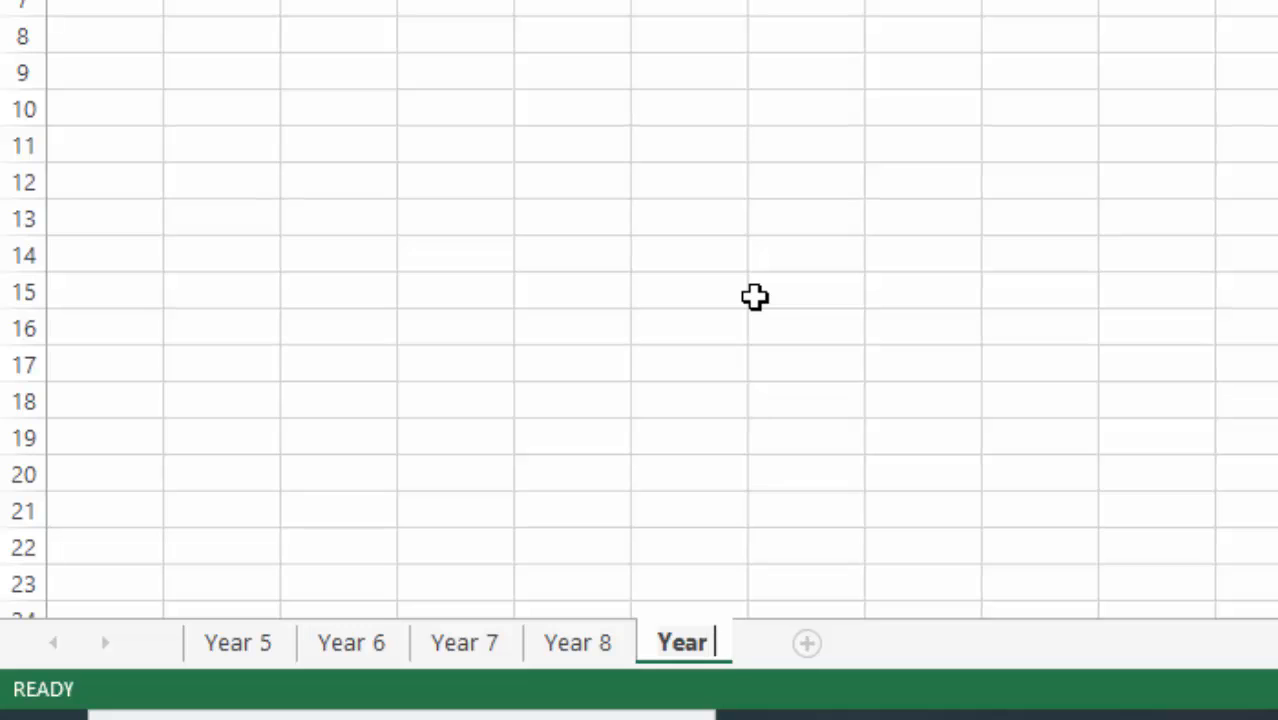
pyautogui.write('9')
pyautogui.press('Return')
pyautogui.click(596, 259)
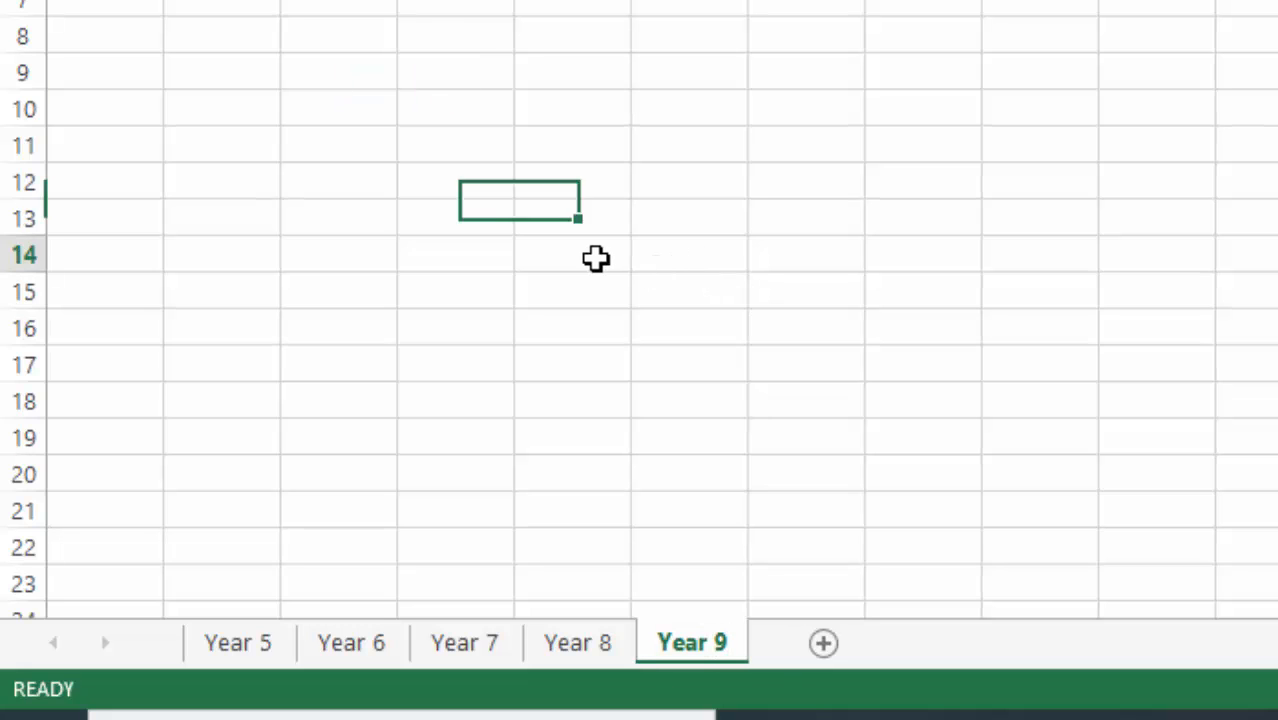
pyautogui.click(379, 230)
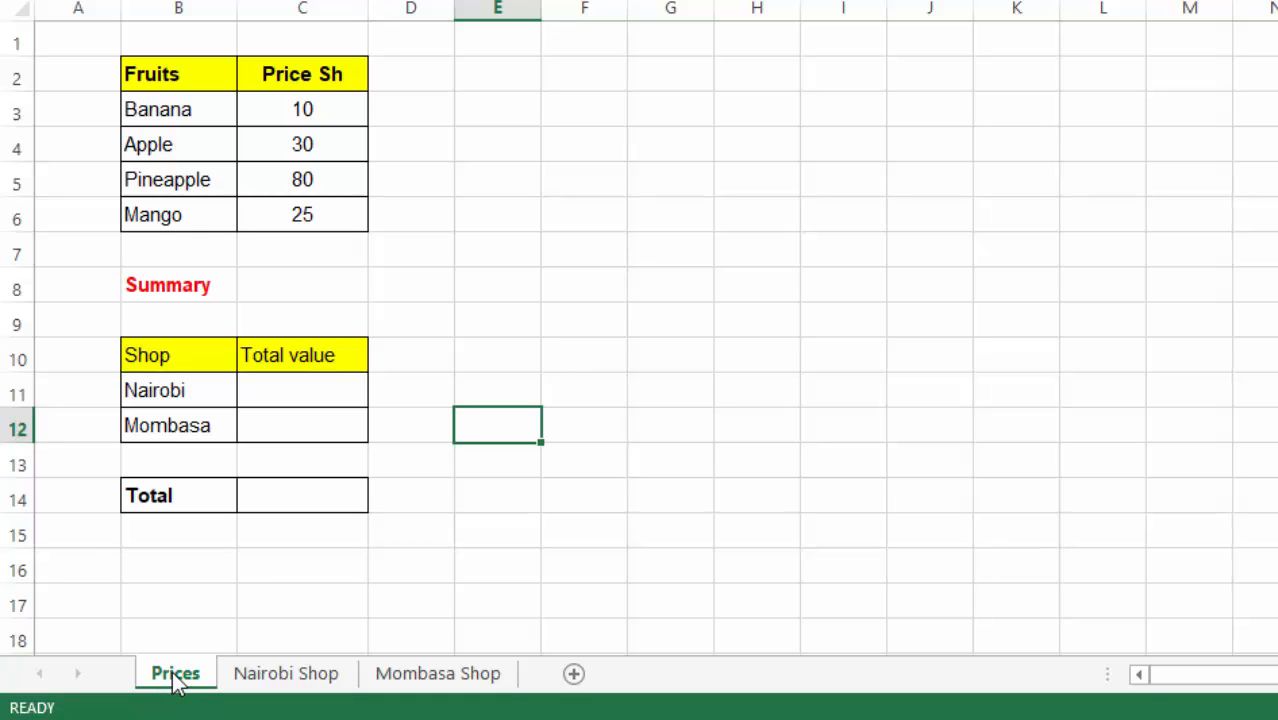
# In the fruit workbook, look over the fruit prices and the Nairobi Shop and Mombasa Shop worksheets
pyautogui.click(312, 112)
pyautogui.click(318, 140)
pyautogui.click(305, 174)
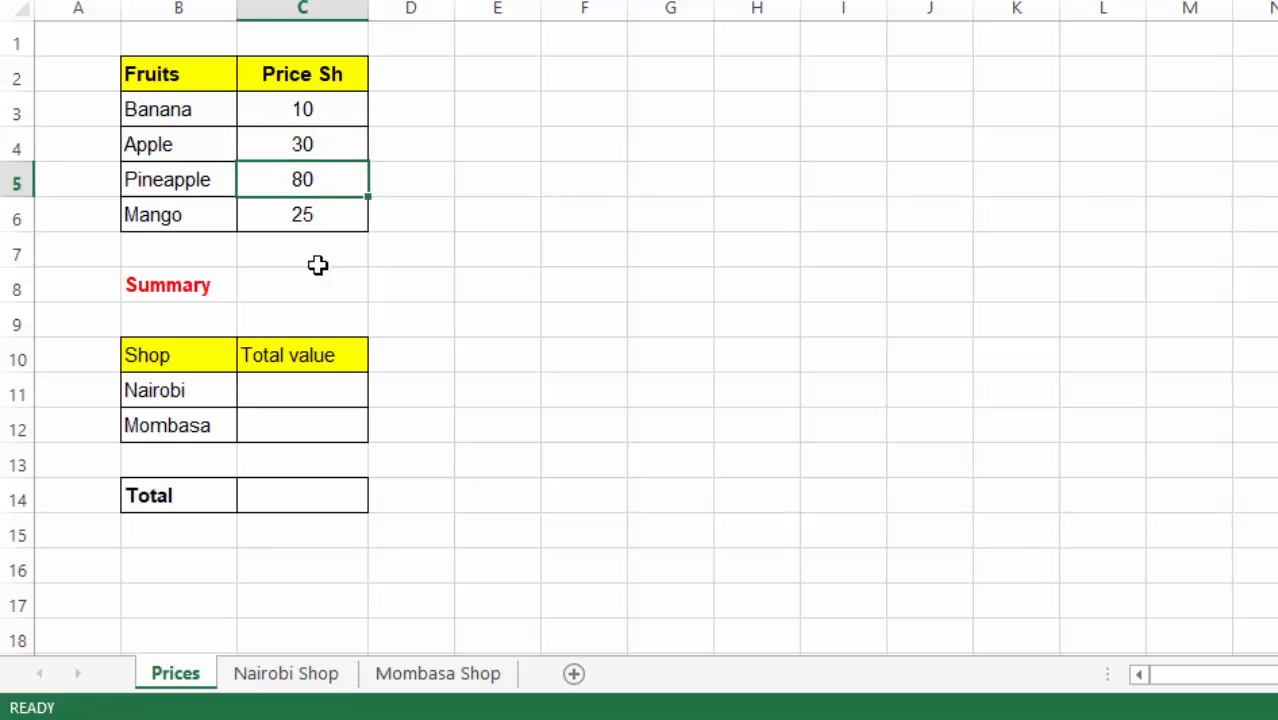
pyautogui.click(263, 680)
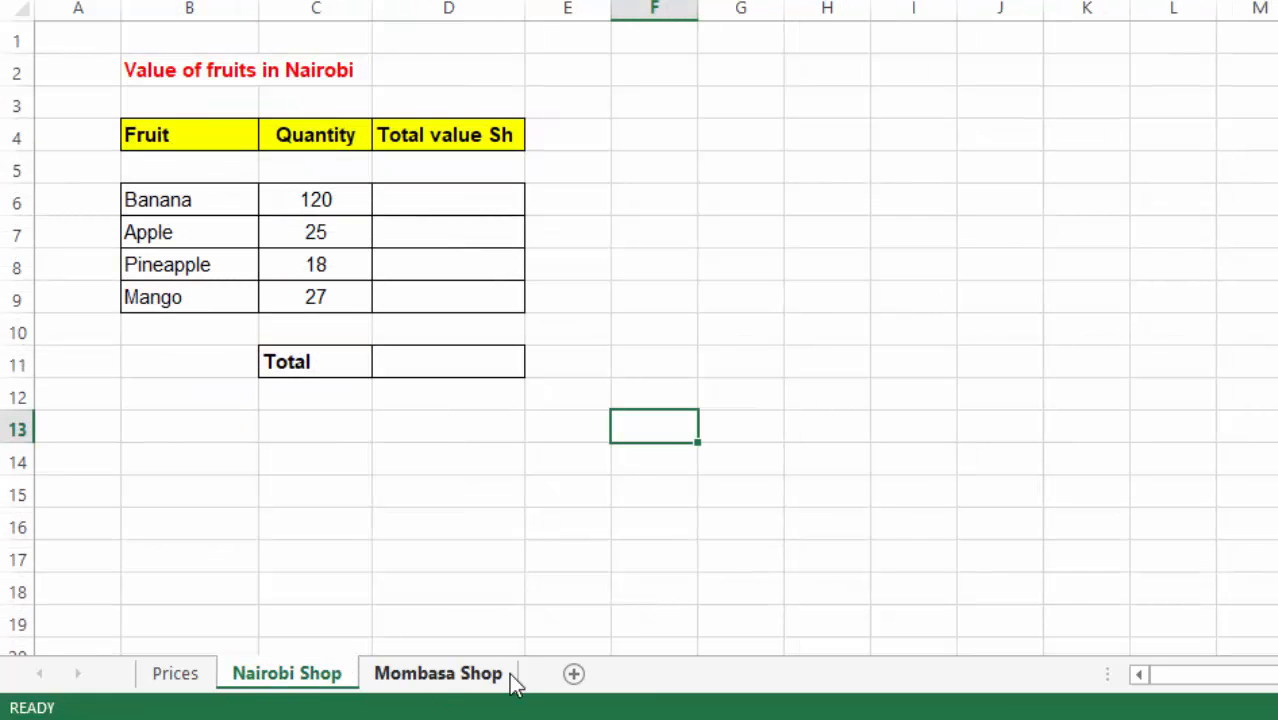
pyautogui.click(447, 684)
pyautogui.click(838, 210)
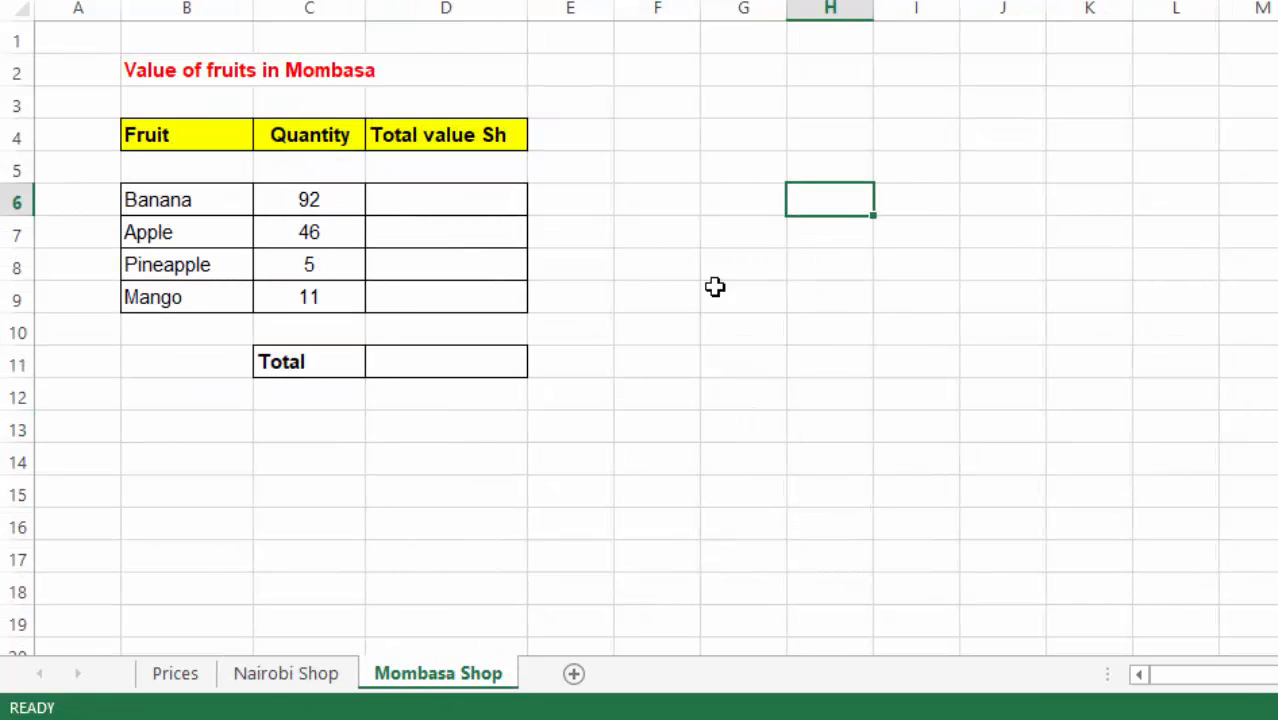
# Compare the fruit lists in B6:B9 on the Nairobi Shop and Mombasa Shop worksheets
pyautogui.click(266, 684)
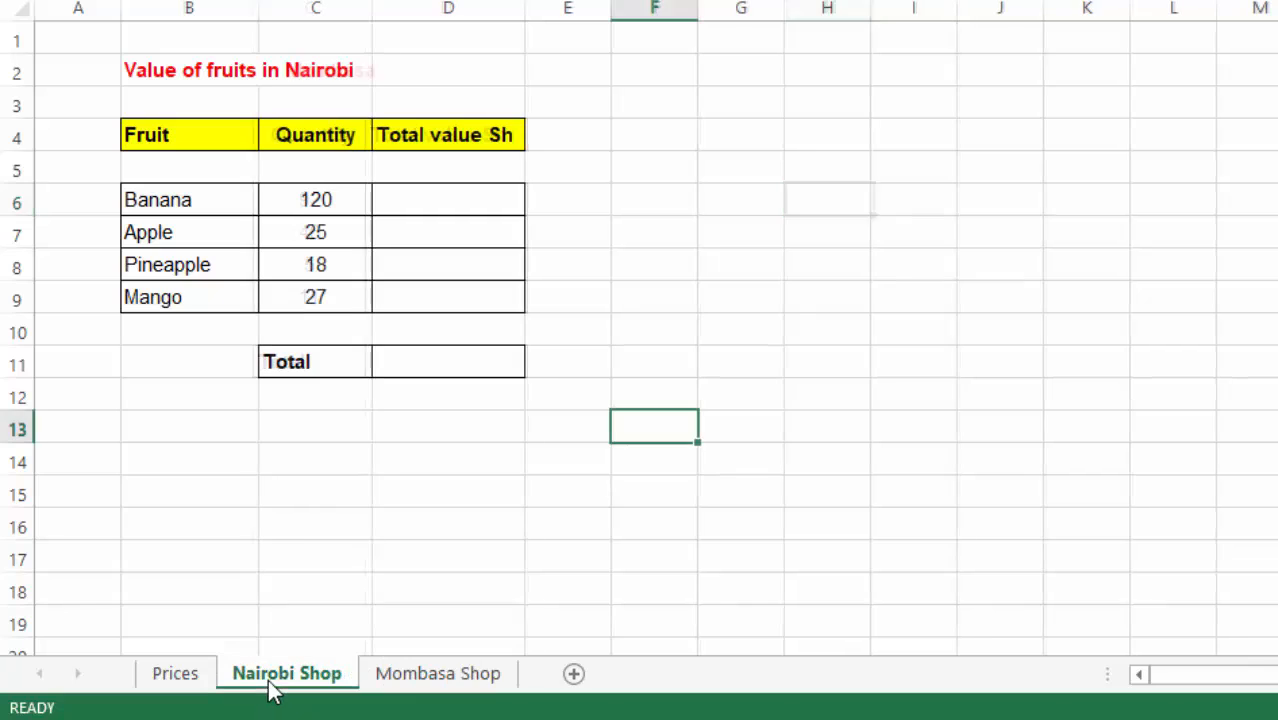
pyautogui.click(160, 203)
pyautogui.moveTo(160, 203); pyautogui.dragTo(168, 290)
pyautogui.click(770, 304)
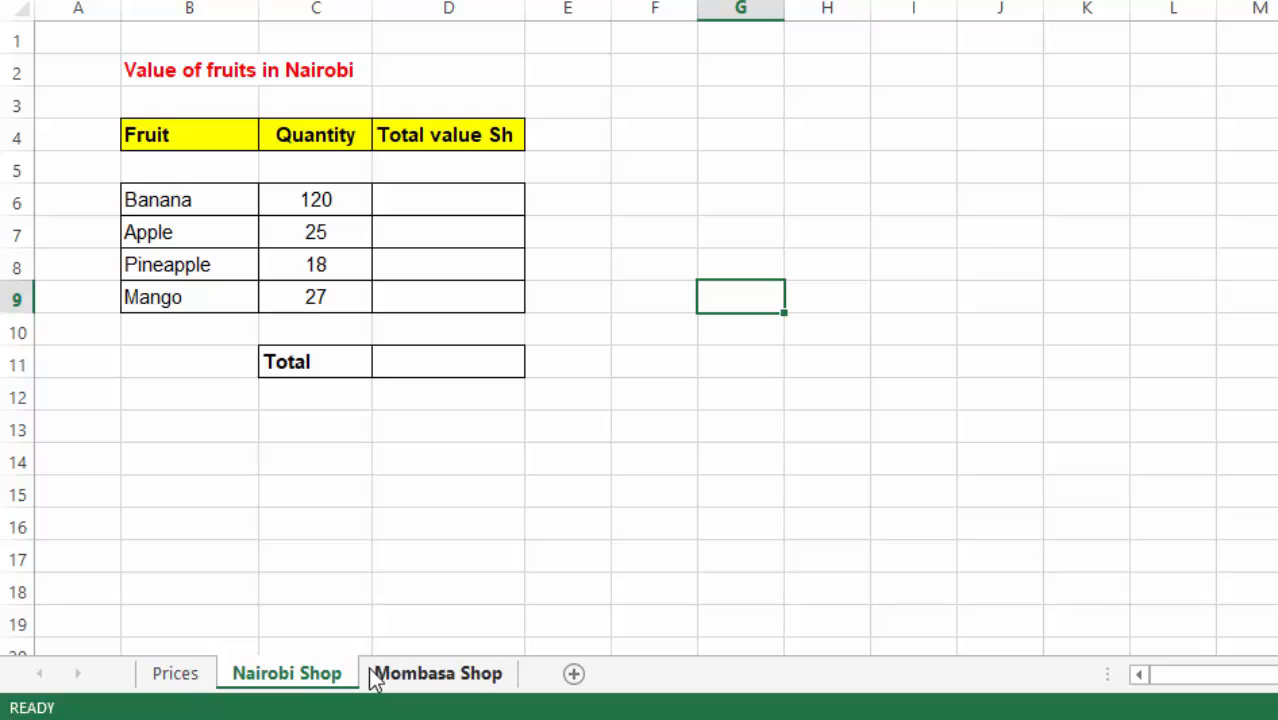
pyautogui.click(430, 675)
pyautogui.click(170, 203)
pyautogui.moveTo(170, 203); pyautogui.dragTo(171, 297)
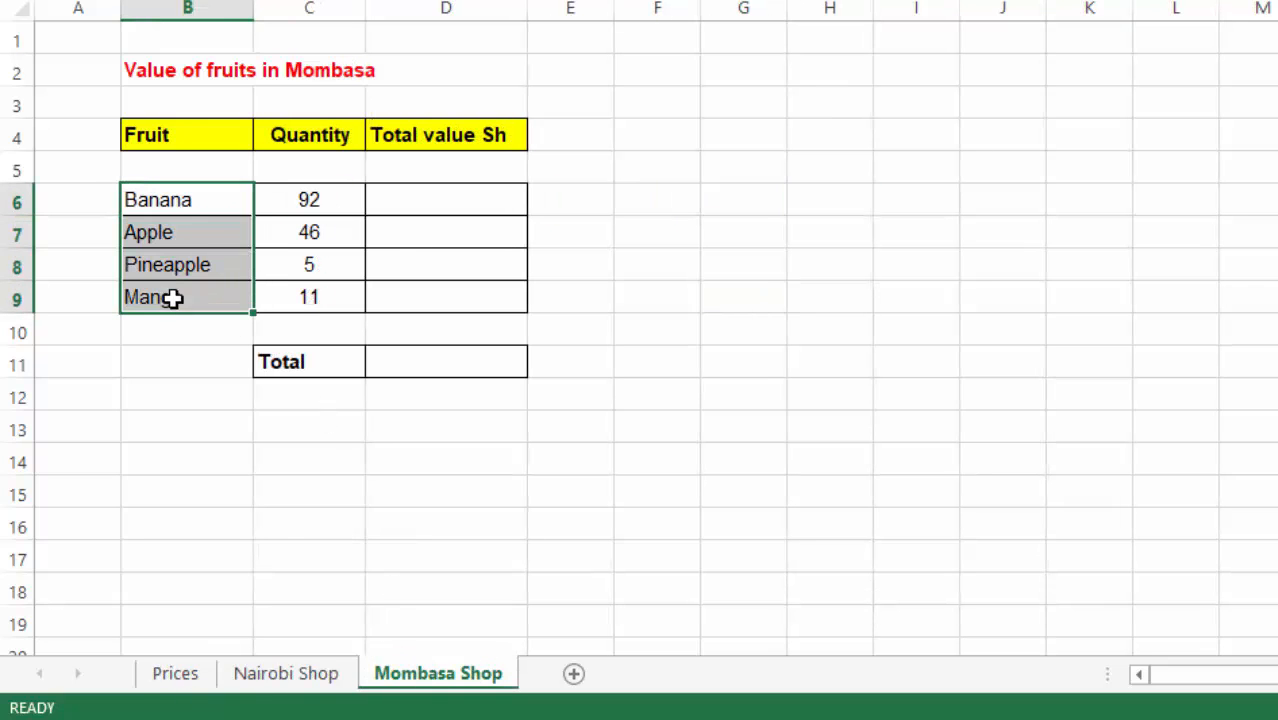
# Examine the price of each fruit, from Banana to Mango, on the Prices worksheet
pyautogui.click(176, 676)
pyautogui.click(662, 178)
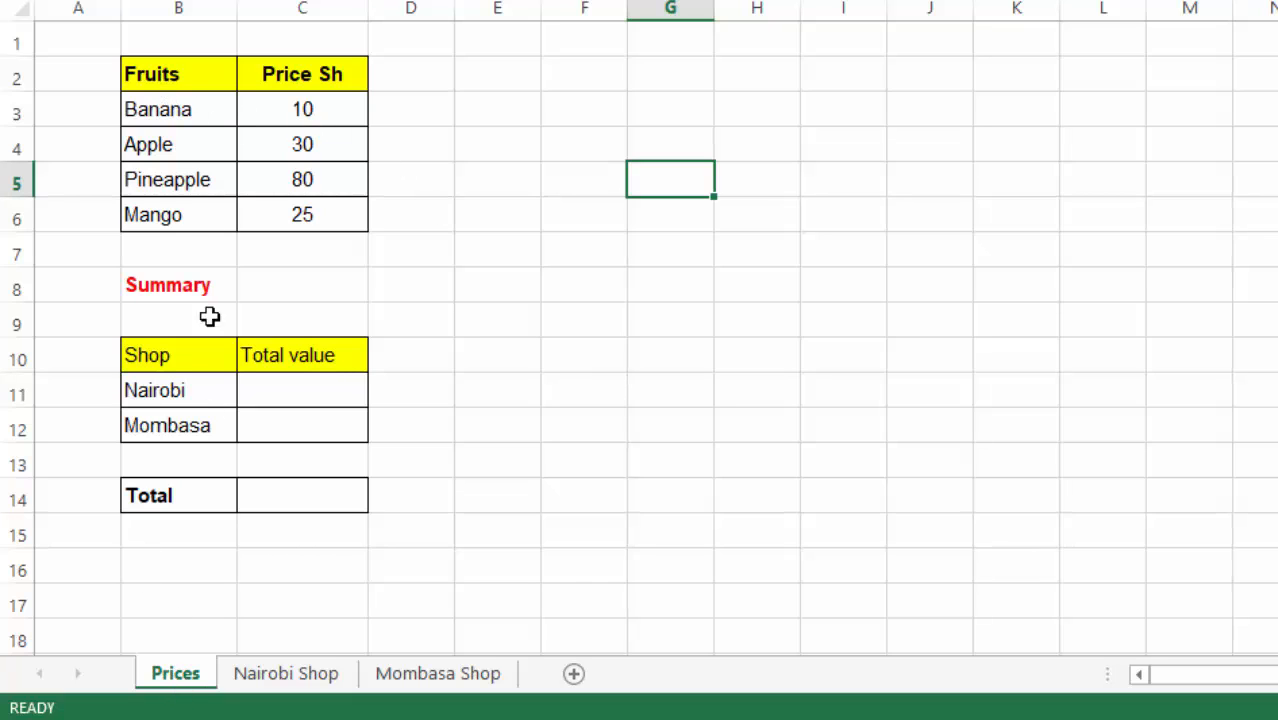
pyautogui.click(303, 110)
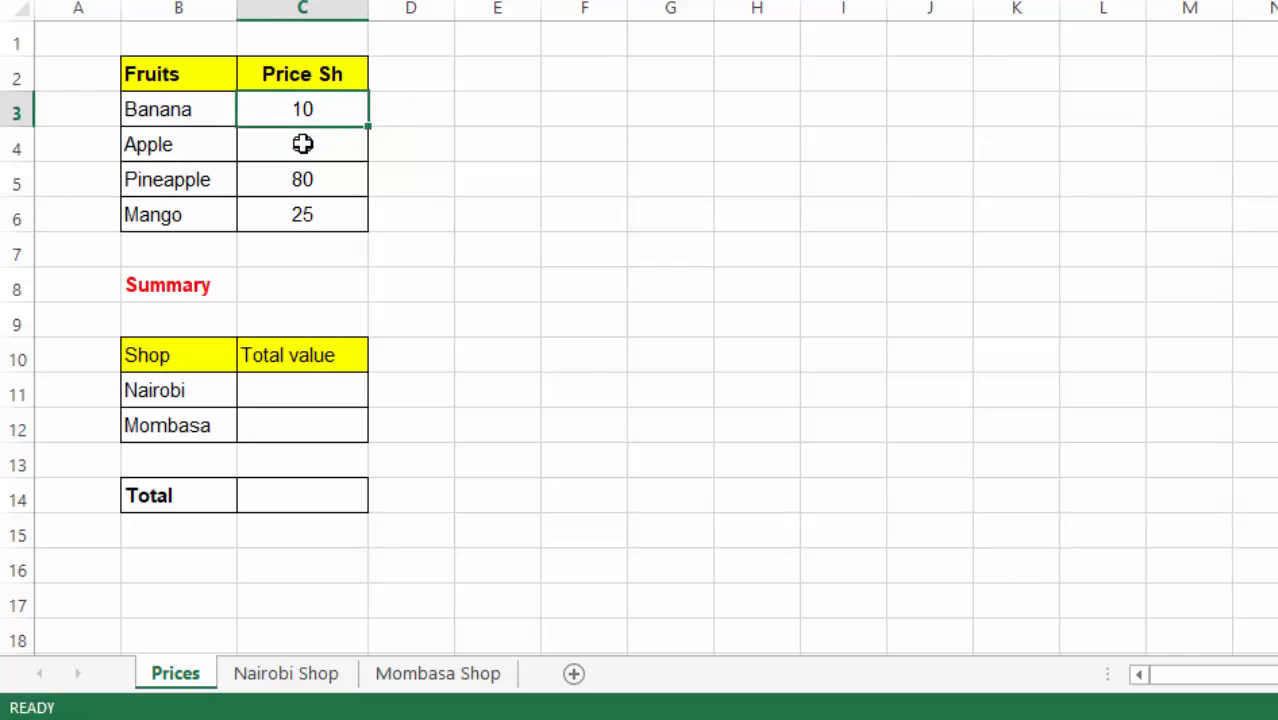
pyautogui.click(302, 145)
pyautogui.click(303, 182)
pyautogui.click(301, 215)
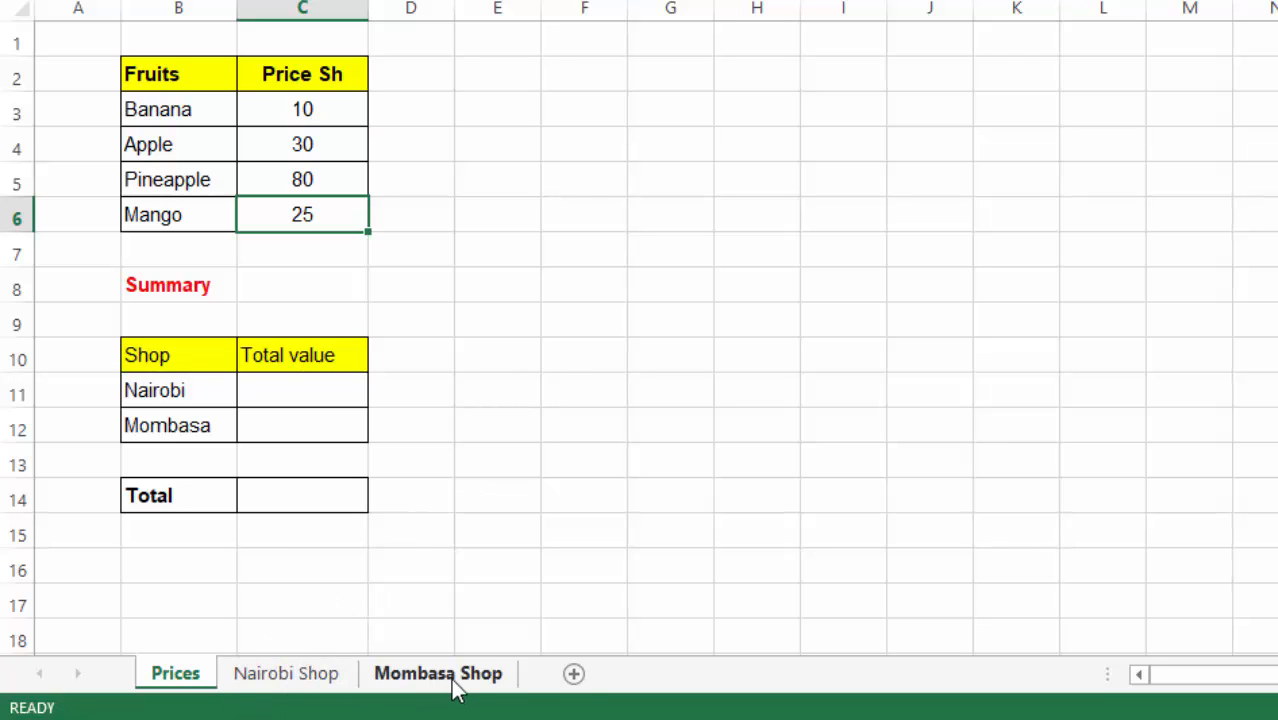
pyautogui.click(491, 173)
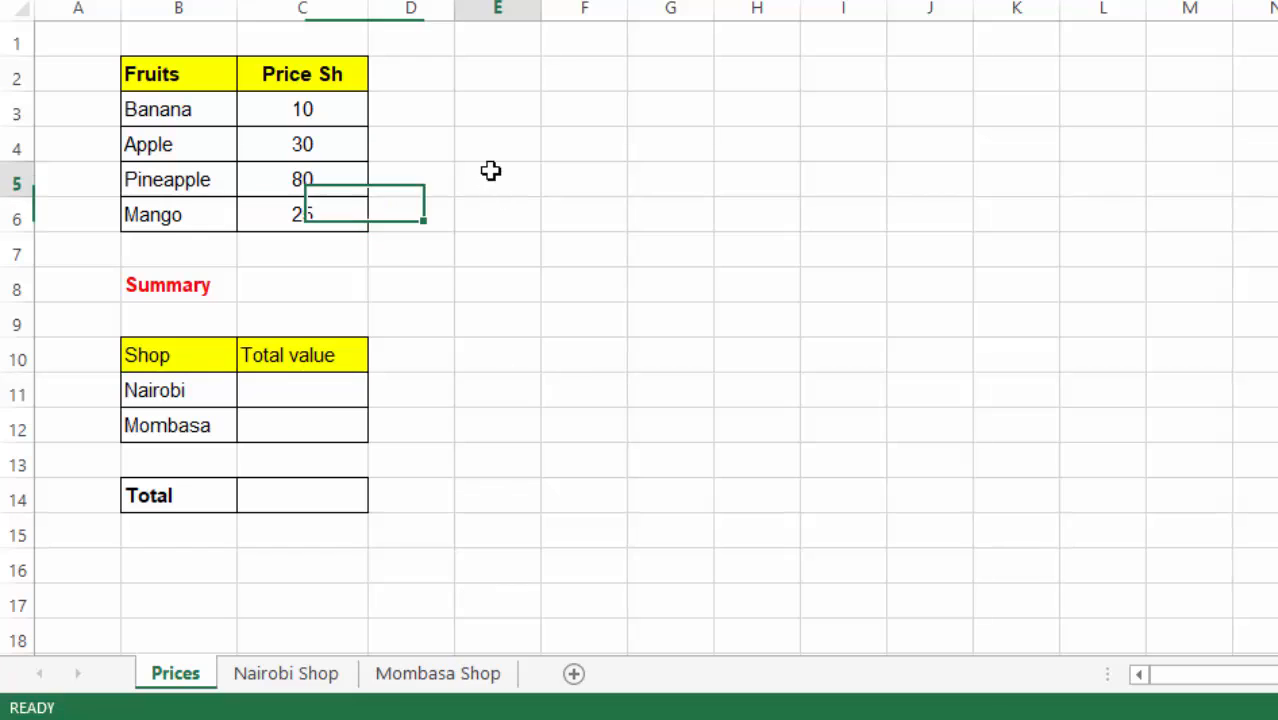
pyautogui.click(308, 112)
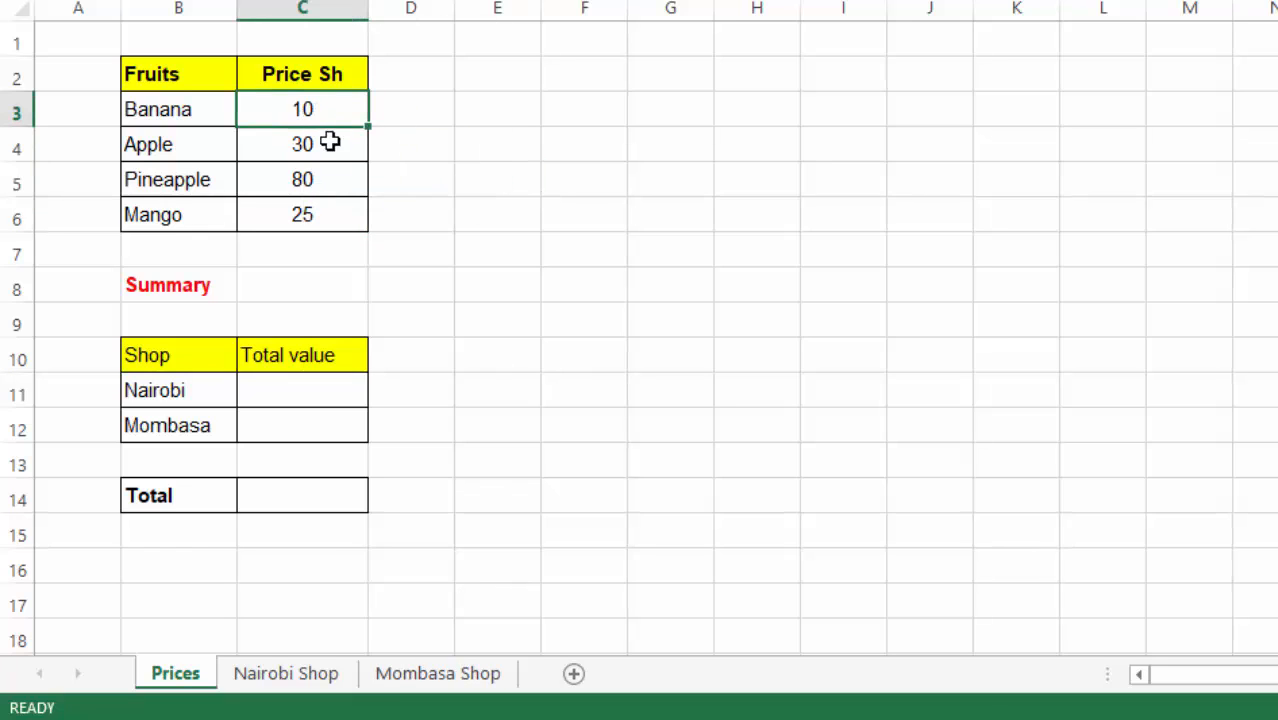
pyautogui.click(479, 151)
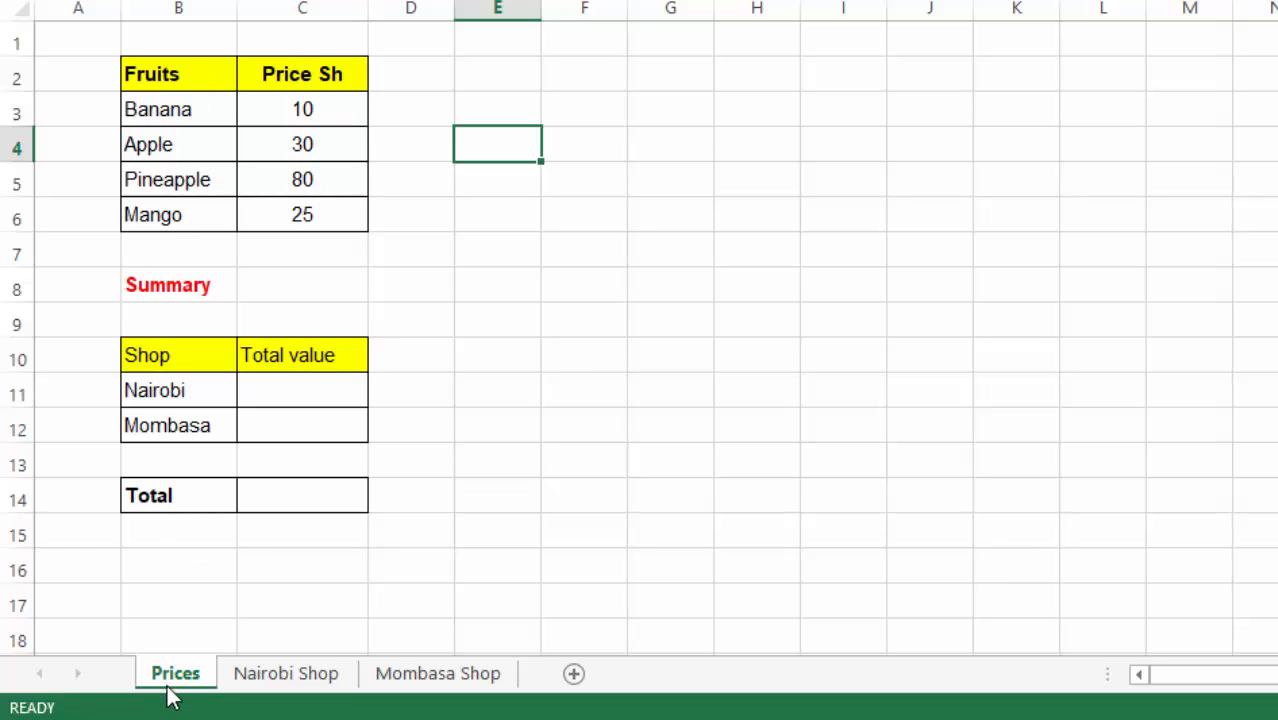
pyautogui.click(496, 75)
pyautogui.click(303, 108)
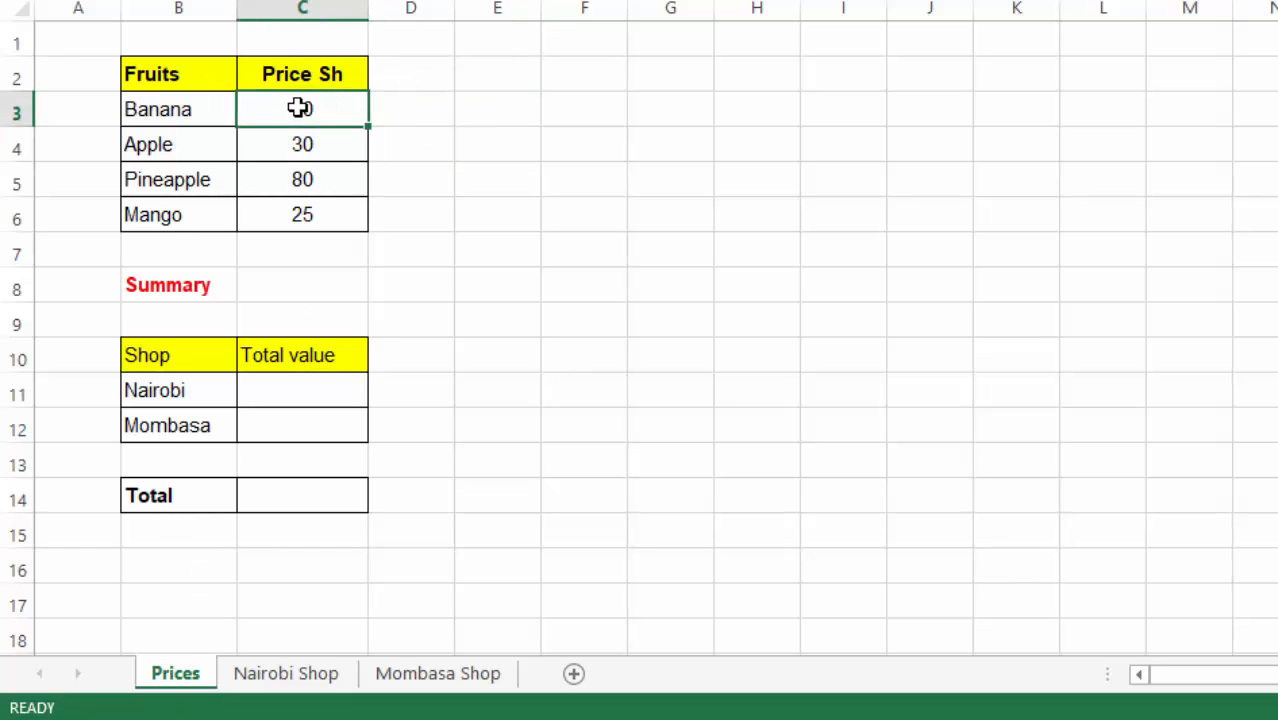
# Review how the Nairobi Shop and Mombasa Shop worksheets relate to Prices, finishing on the Nairobi Shop fruit table
pyautogui.click(285, 676)
pyautogui.click(468, 676)
pyautogui.click(305, 678)
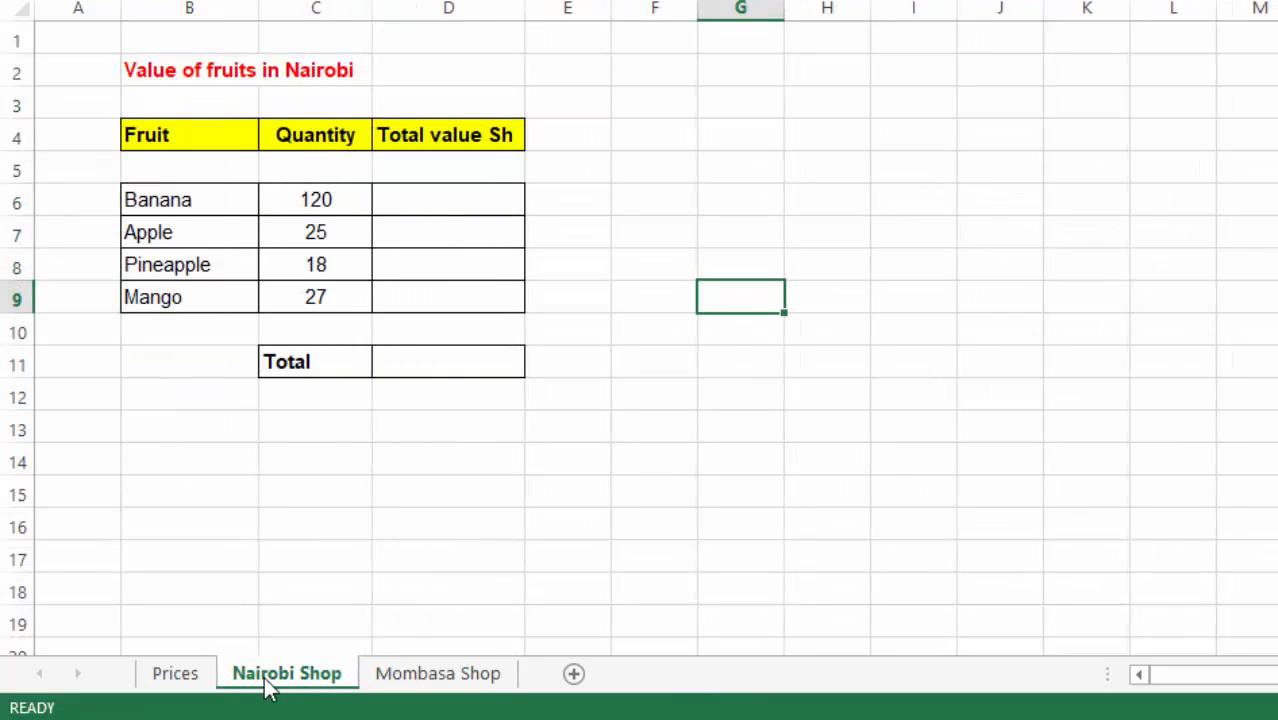
pyautogui.click(178, 676)
pyautogui.click(482, 188)
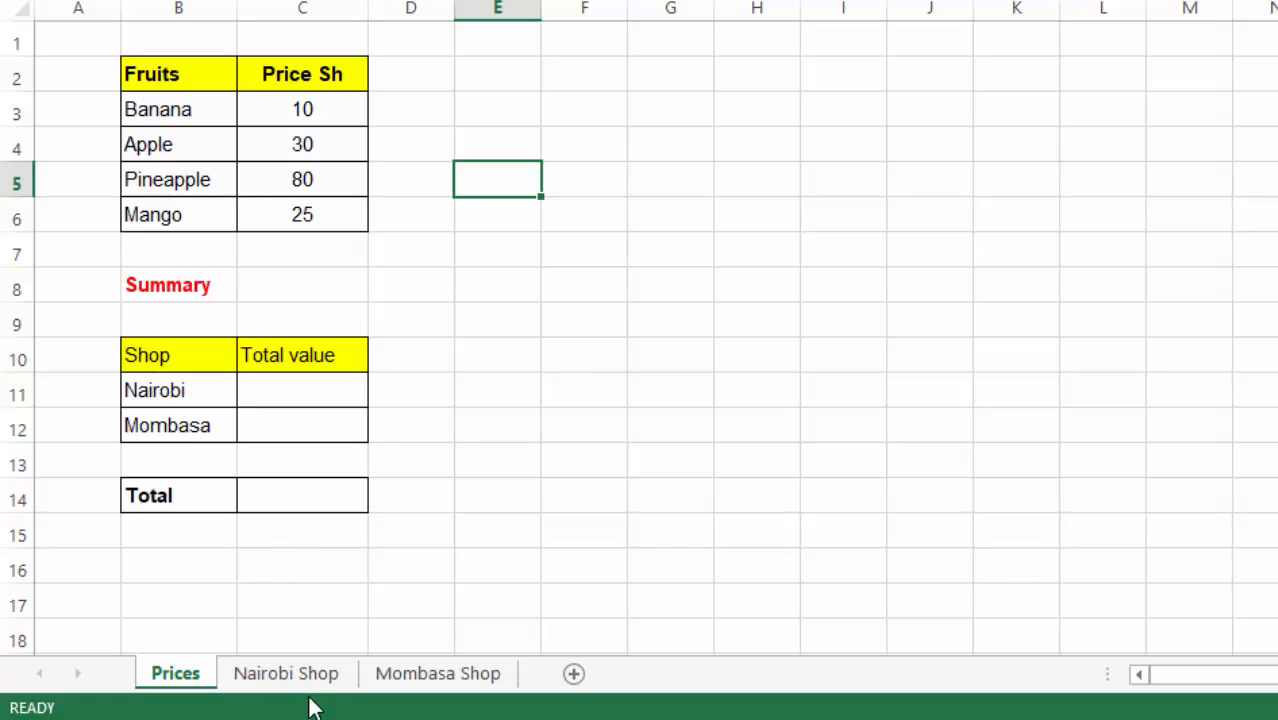
pyautogui.click(300, 668)
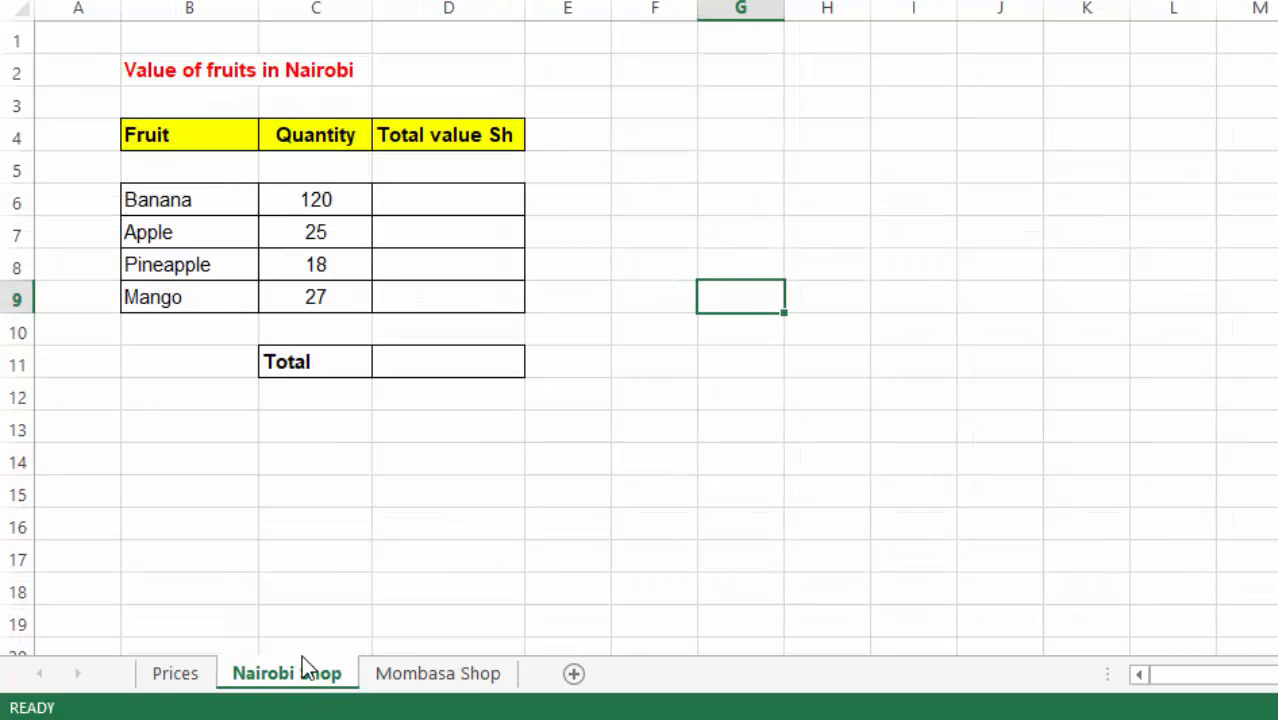
pyautogui.click(558, 128)
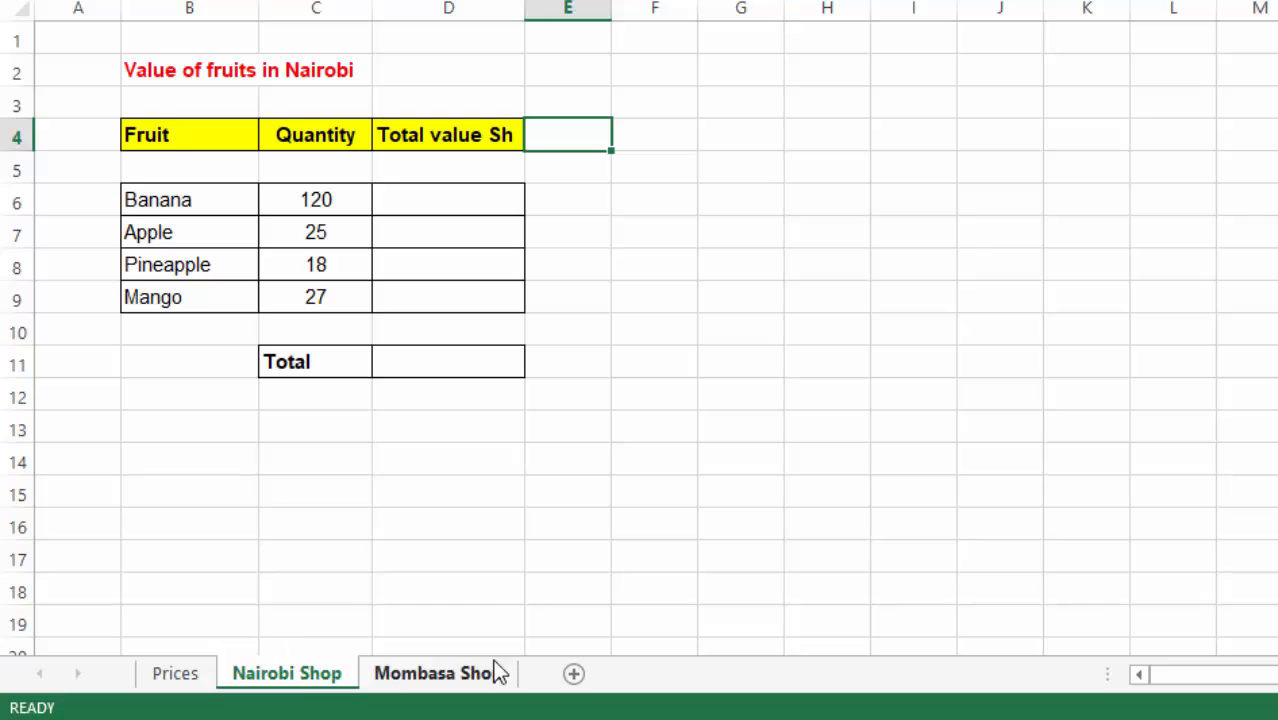
pyautogui.click(816, 122)
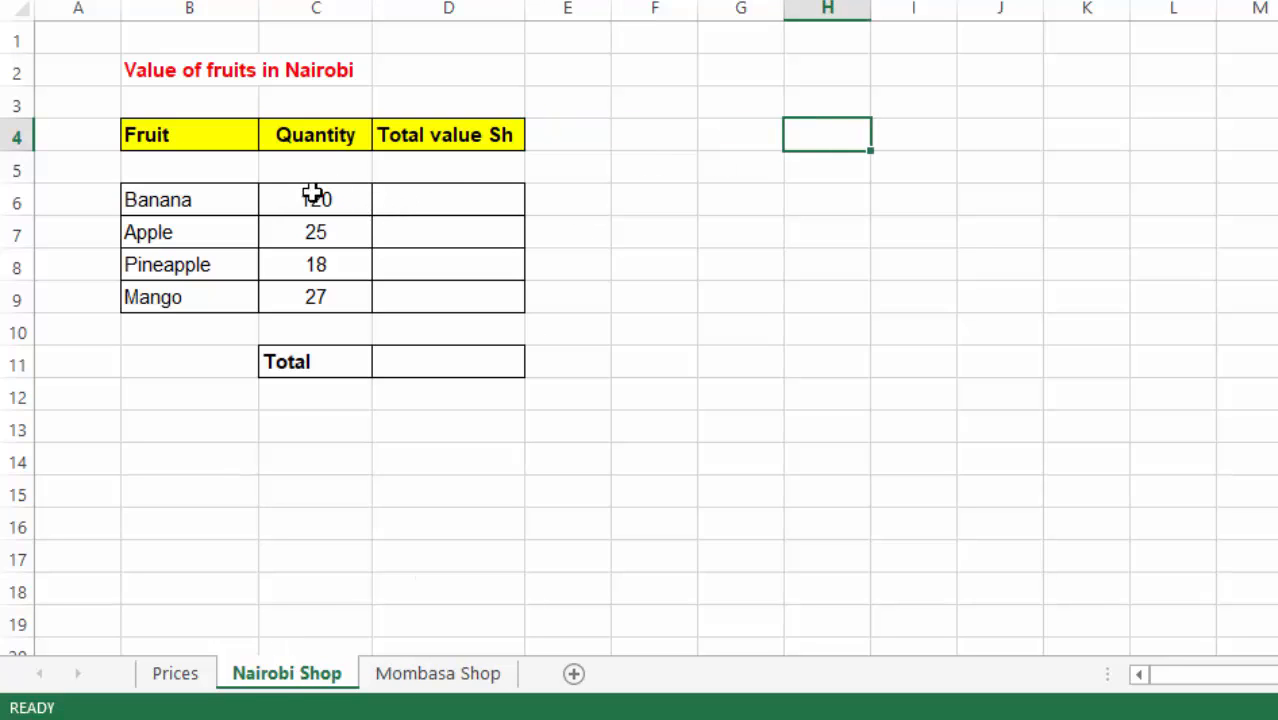
# Examine the banana quantity on the Nairobi Shop worksheet together with the banana price on the Prices worksheet
pyautogui.click(637, 223)
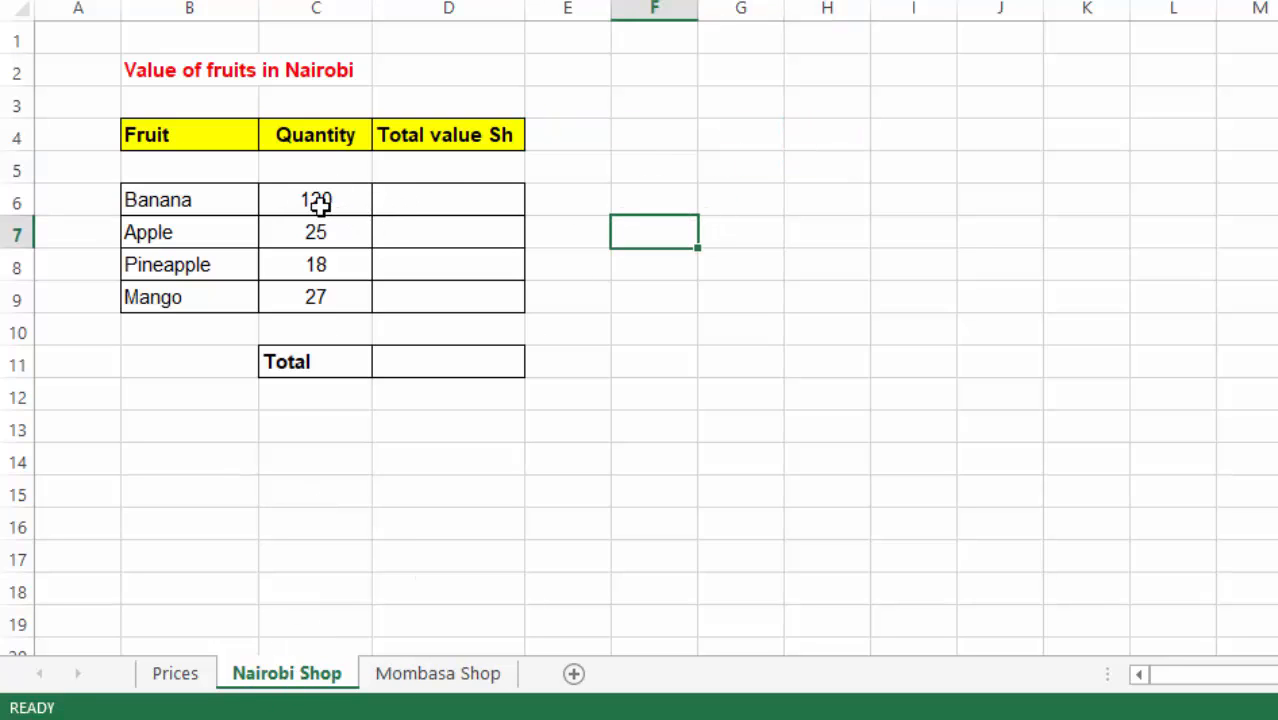
pyautogui.click(328, 199)
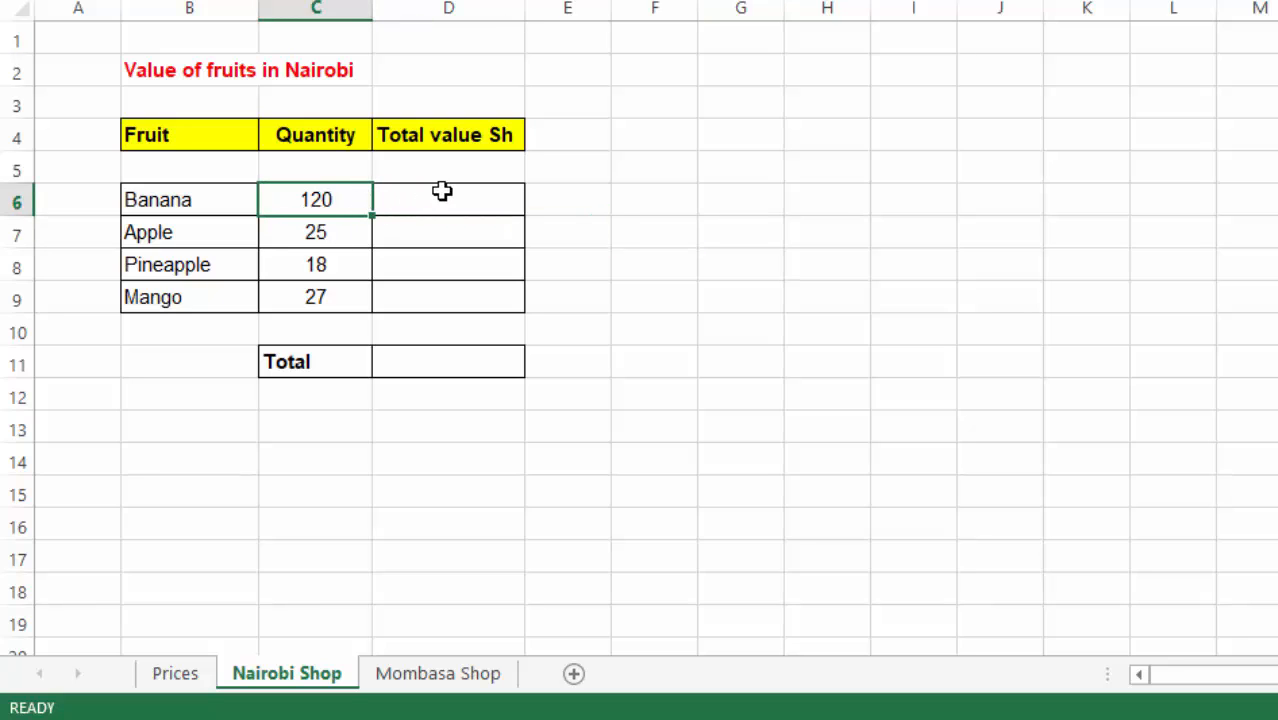
pyautogui.click(180, 677)
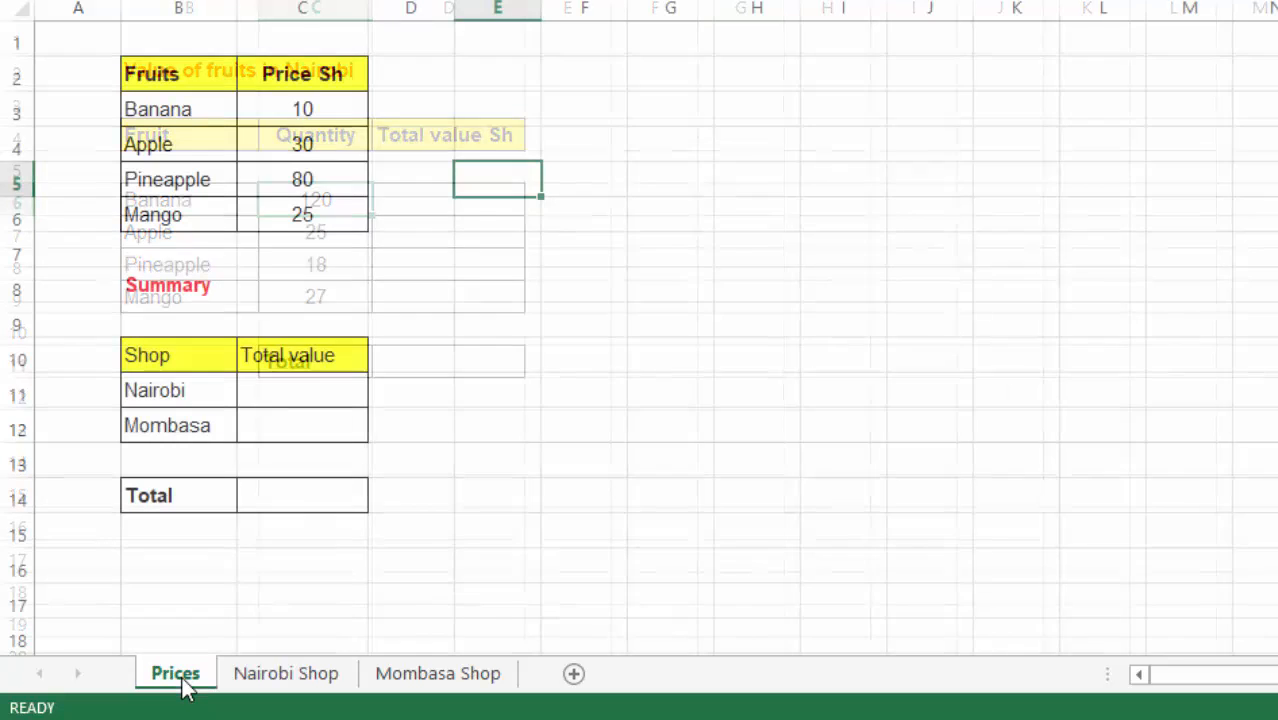
pyautogui.click(300, 109)
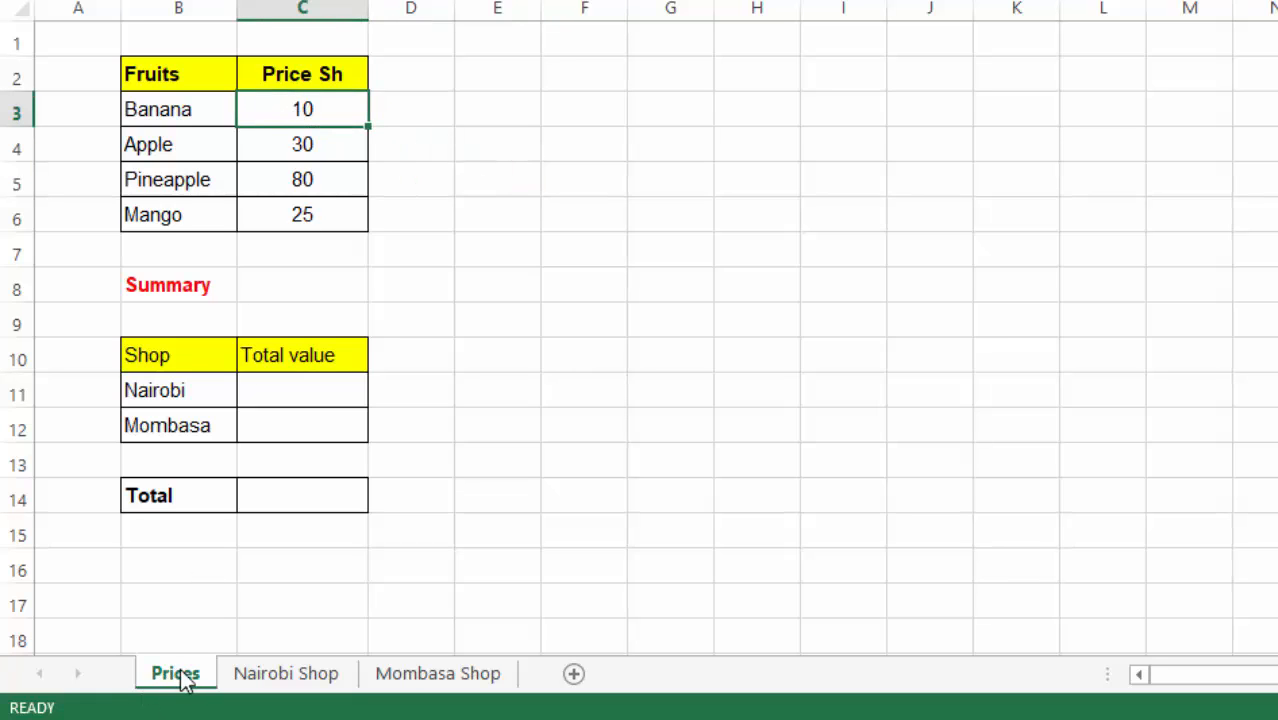
pyautogui.click(300, 677)
pyautogui.click(735, 232)
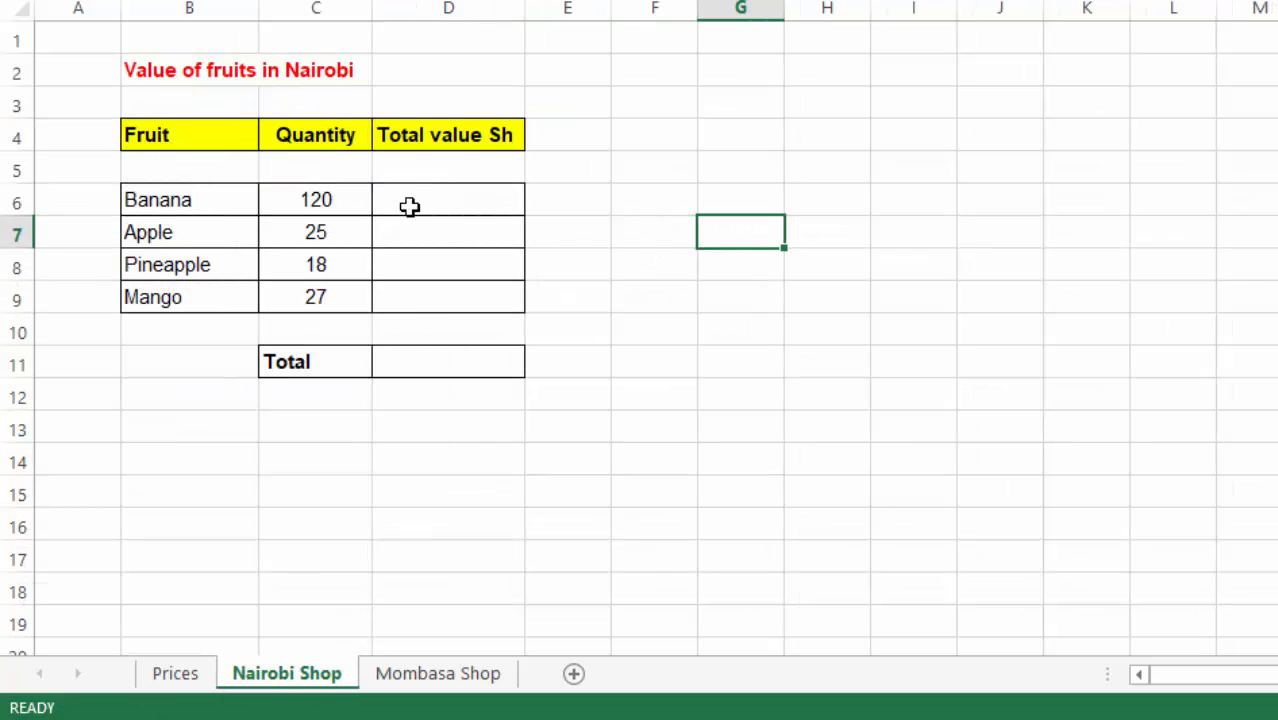
pyautogui.click(397, 198)
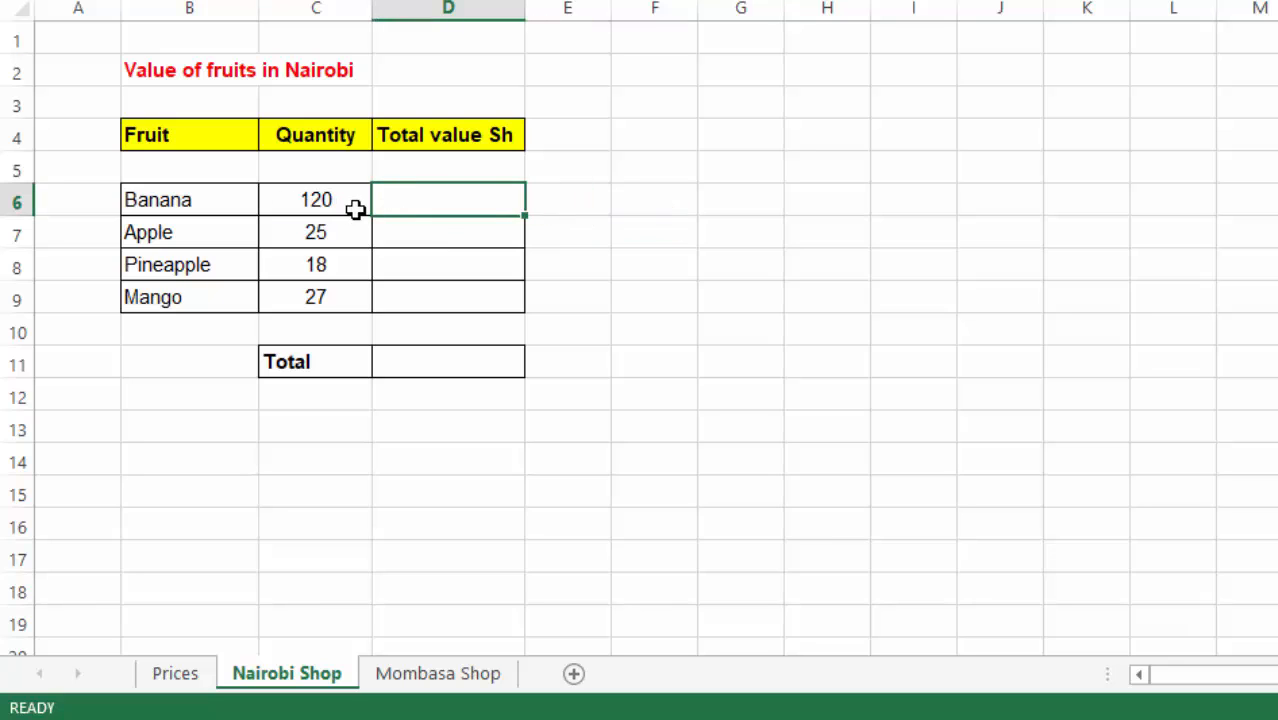
pyautogui.click(320, 200)
pyautogui.click(427, 201)
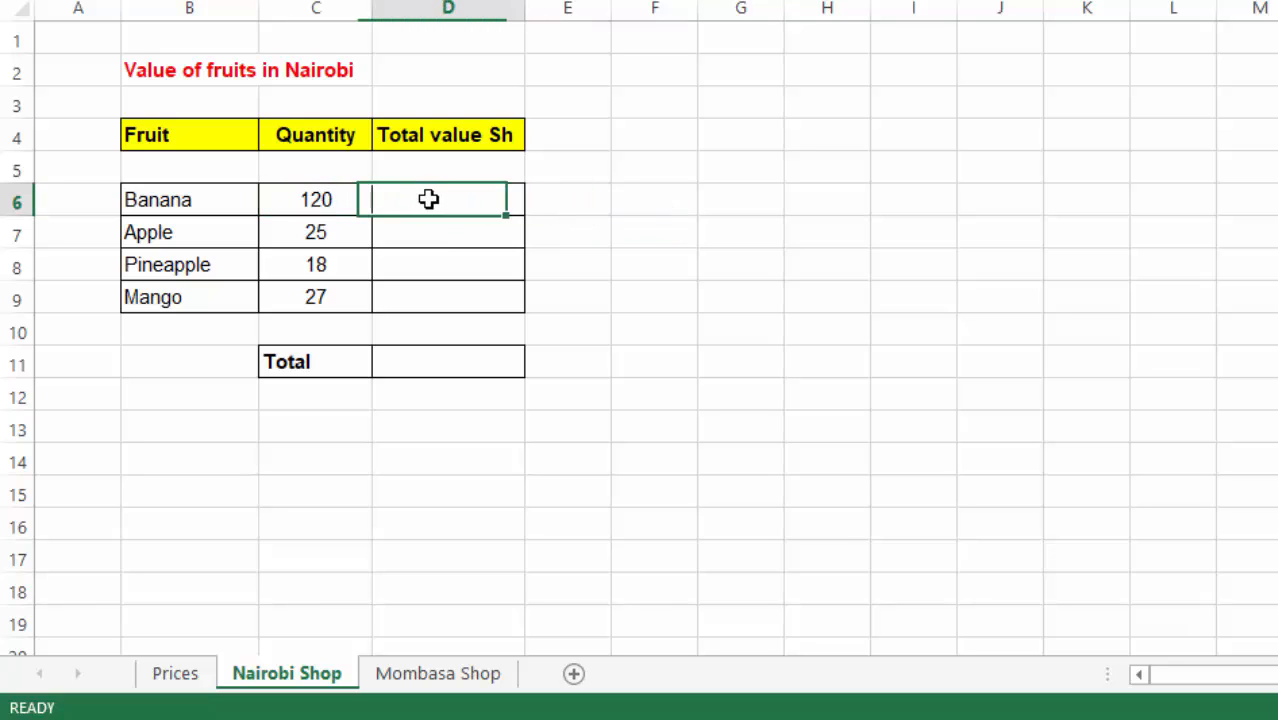
pyautogui.click(310, 201)
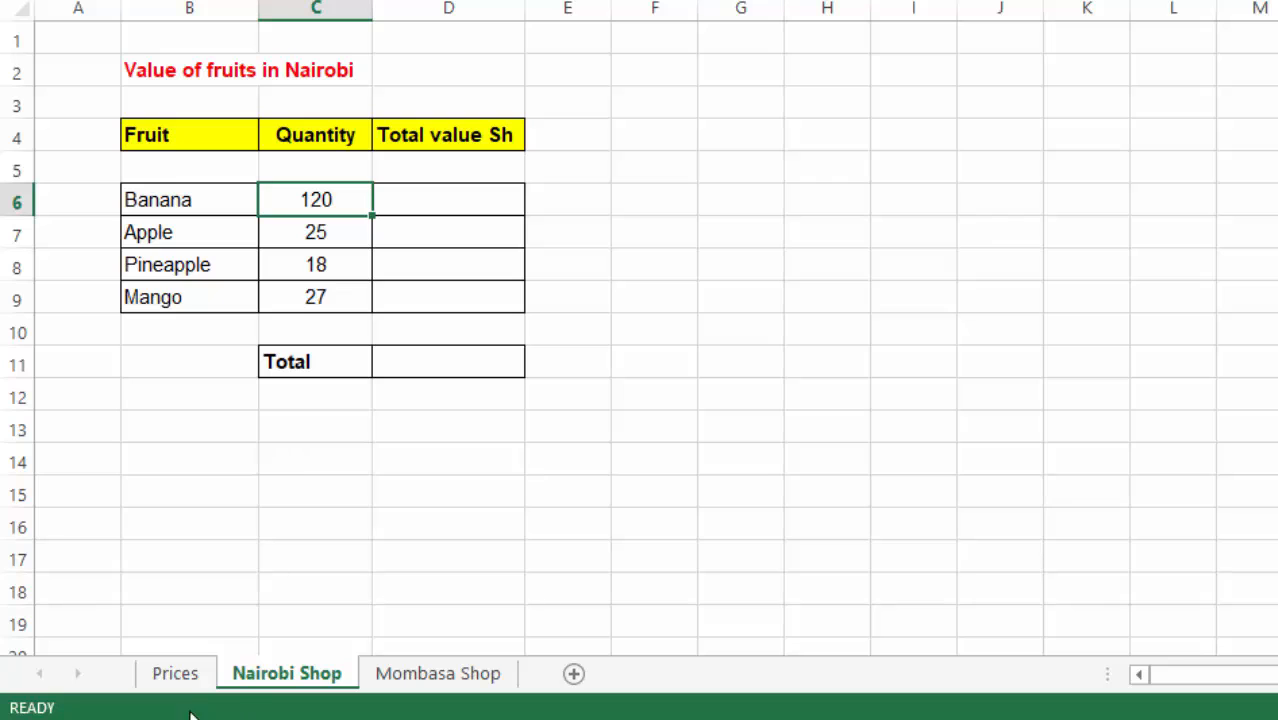
pyautogui.click(191, 677)
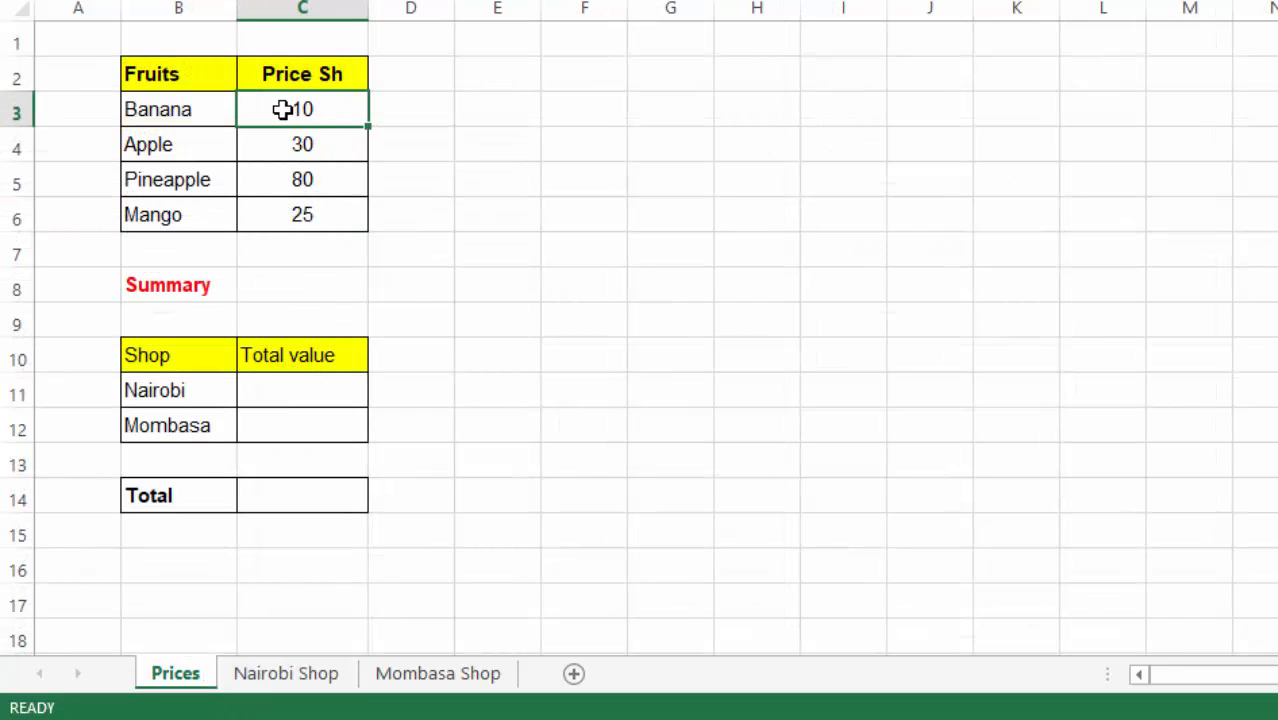
pyautogui.click(263, 678)
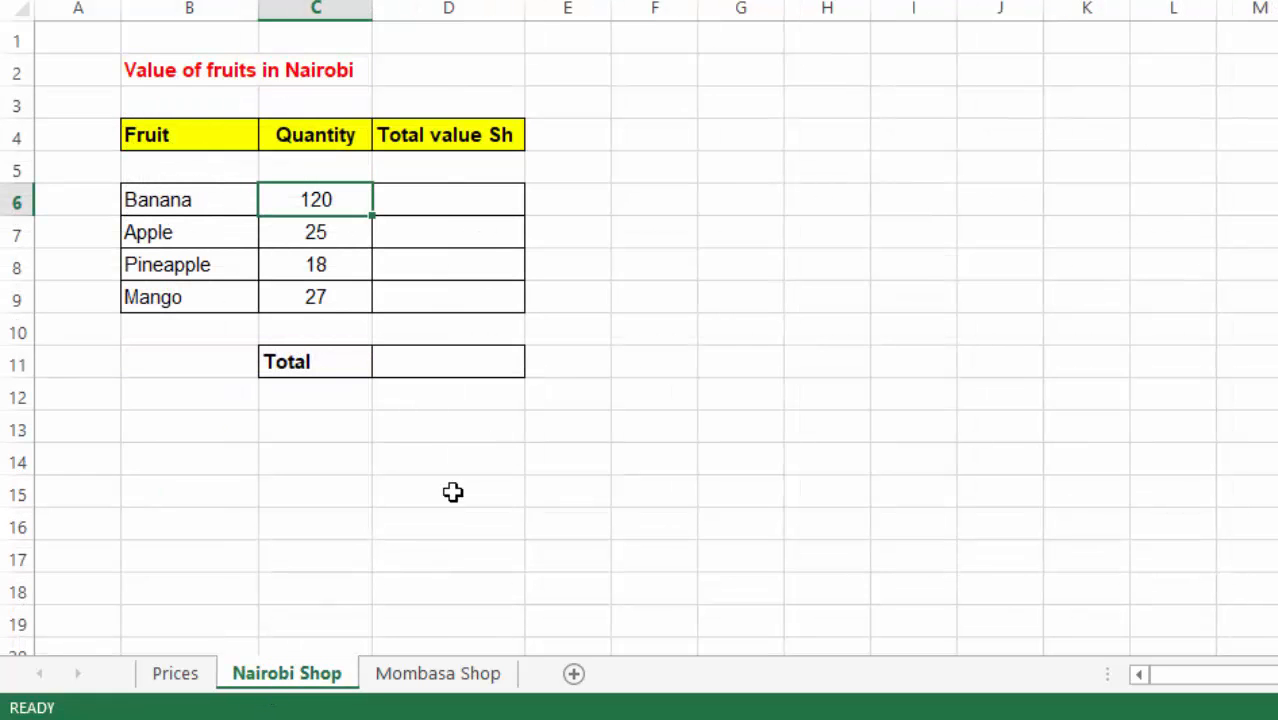
# Calculate the banana total value in D6 of Nairobi Shop with the formula =C6*Prices!C3
pyautogui.click(399, 200)
pyautogui.write('=')
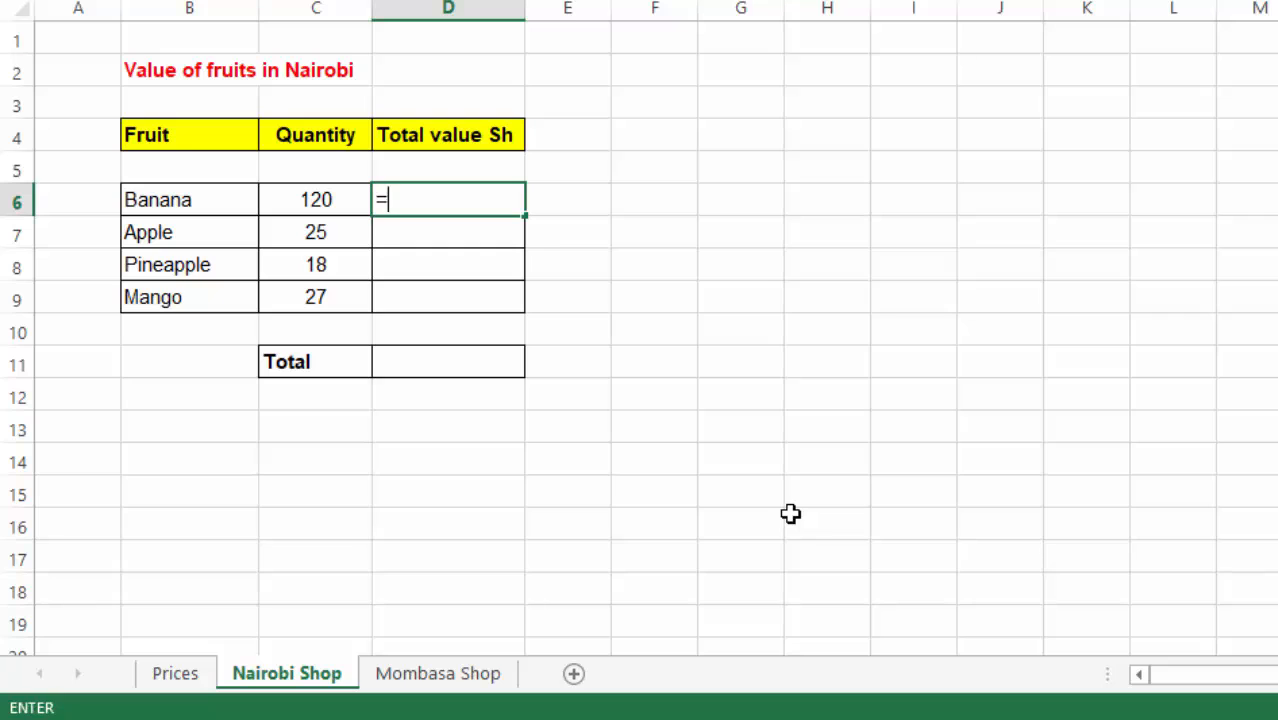
pyautogui.click(301, 199)
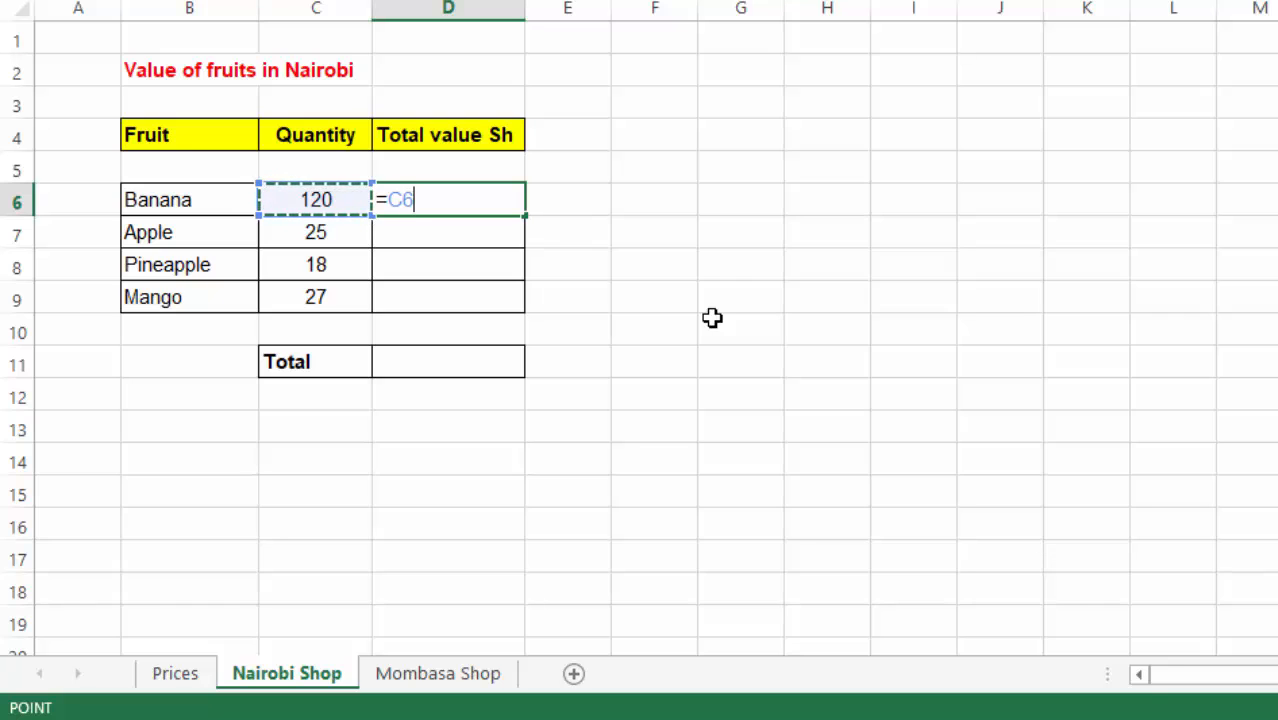
pyautogui.write('*')
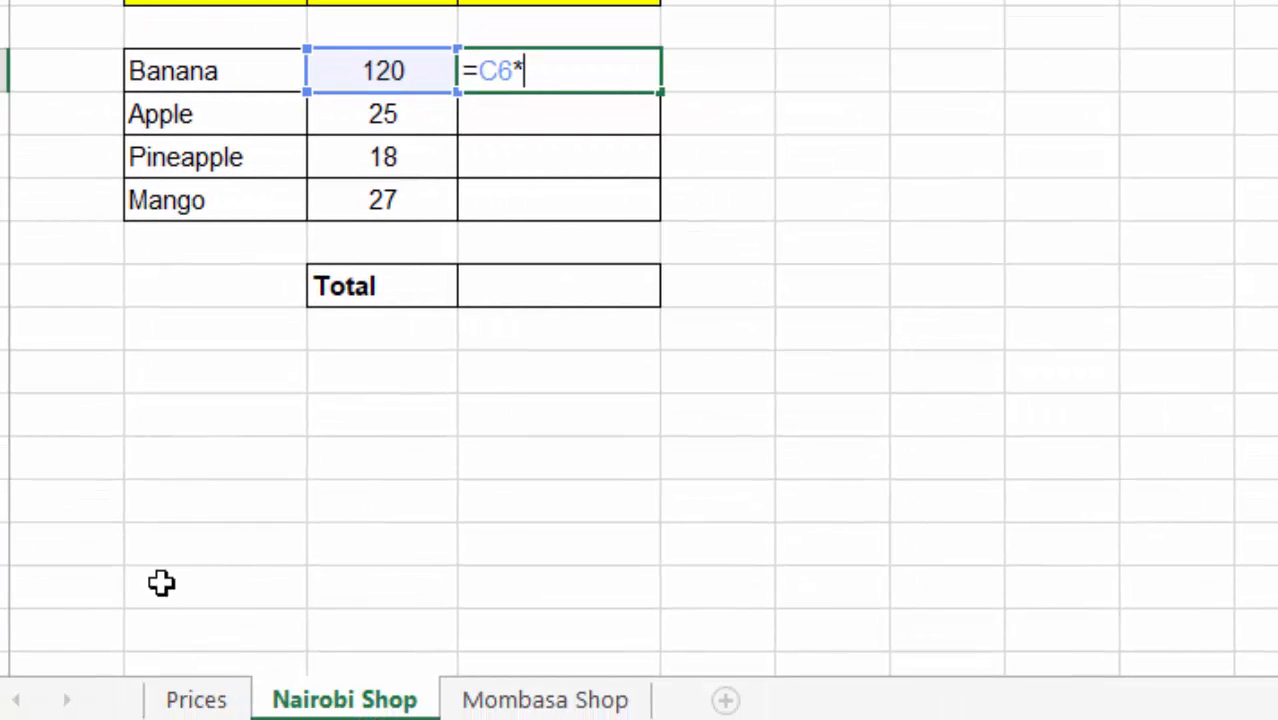
pyautogui.click(197, 700)
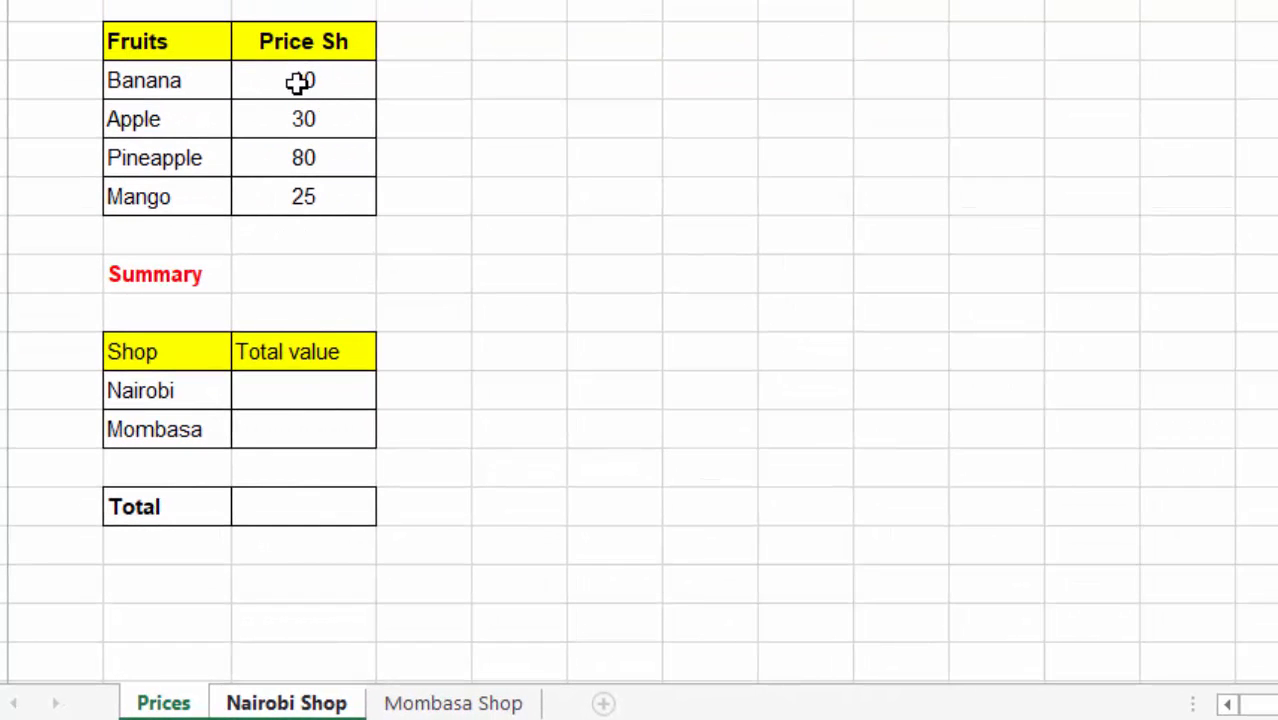
pyautogui.click(301, 80)
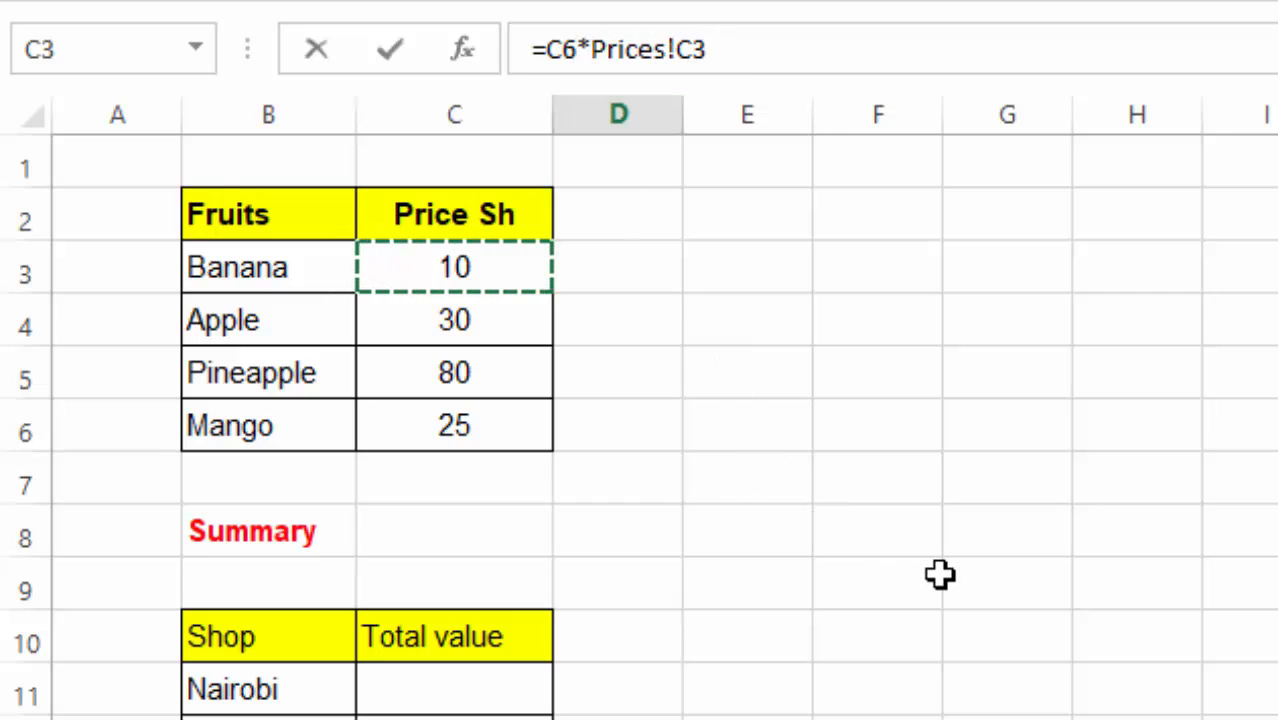
pyautogui.press('Return')
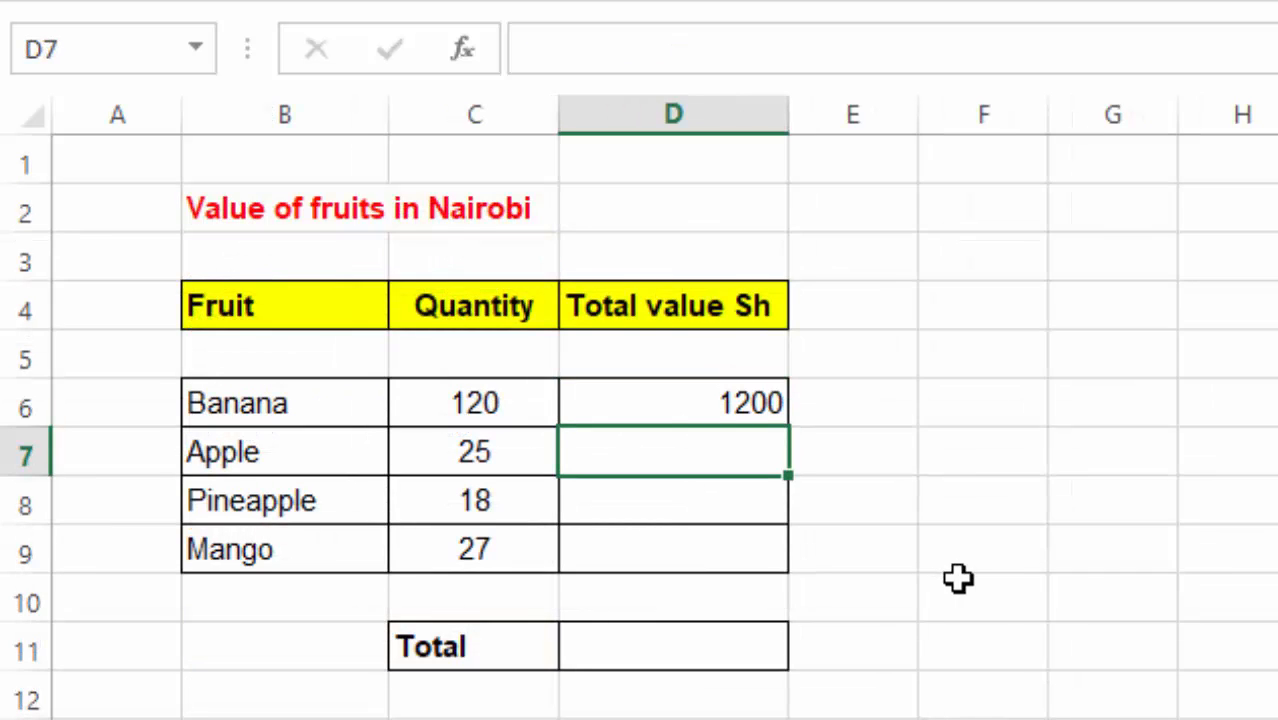
pyautogui.click(730, 405)
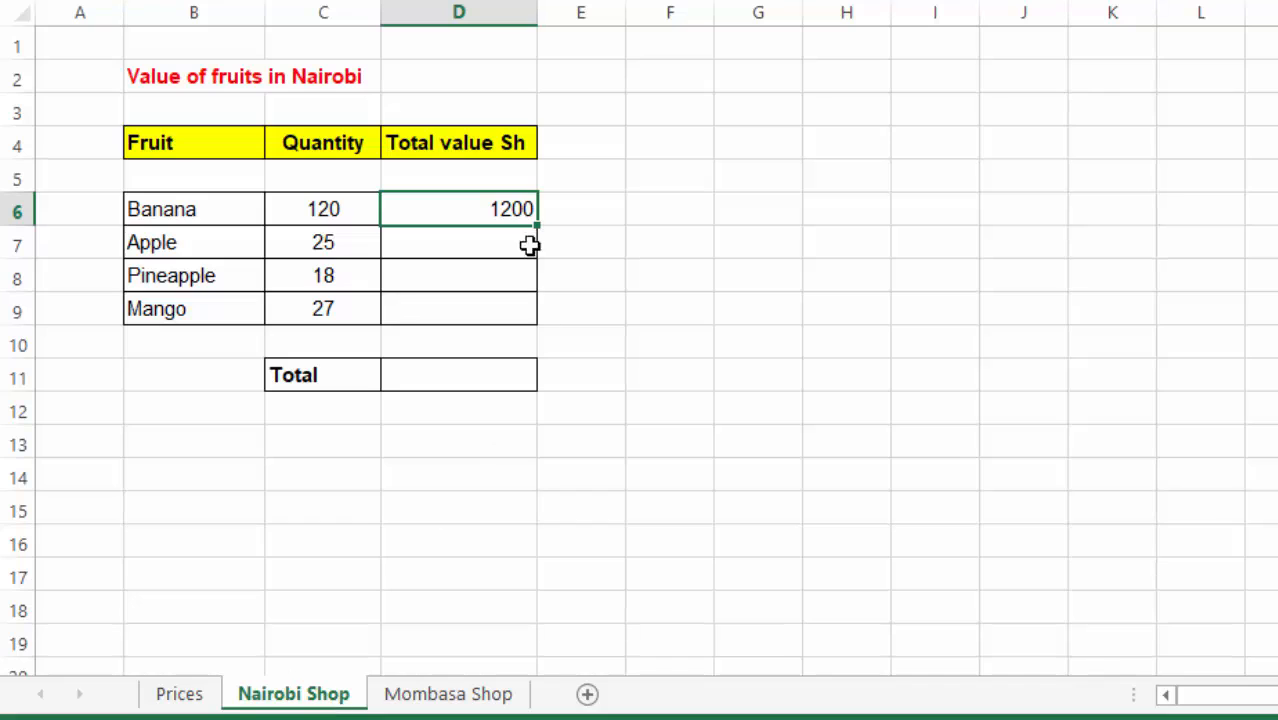
pyautogui.click(614, 174)
pyautogui.click(491, 214)
# Calculate the apple total value in D7 of Nairobi Shop with the formula =C7*Prices!C4
pyautogui.click(463, 246)
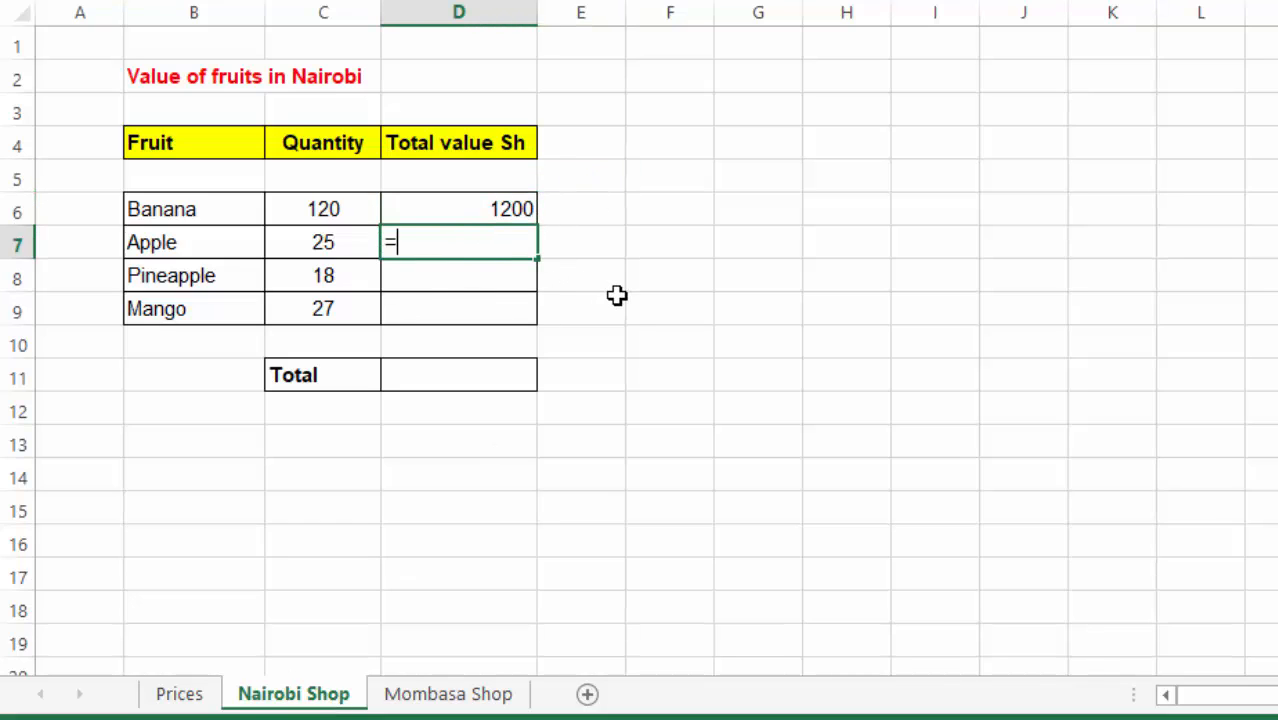
pyautogui.click(322, 244)
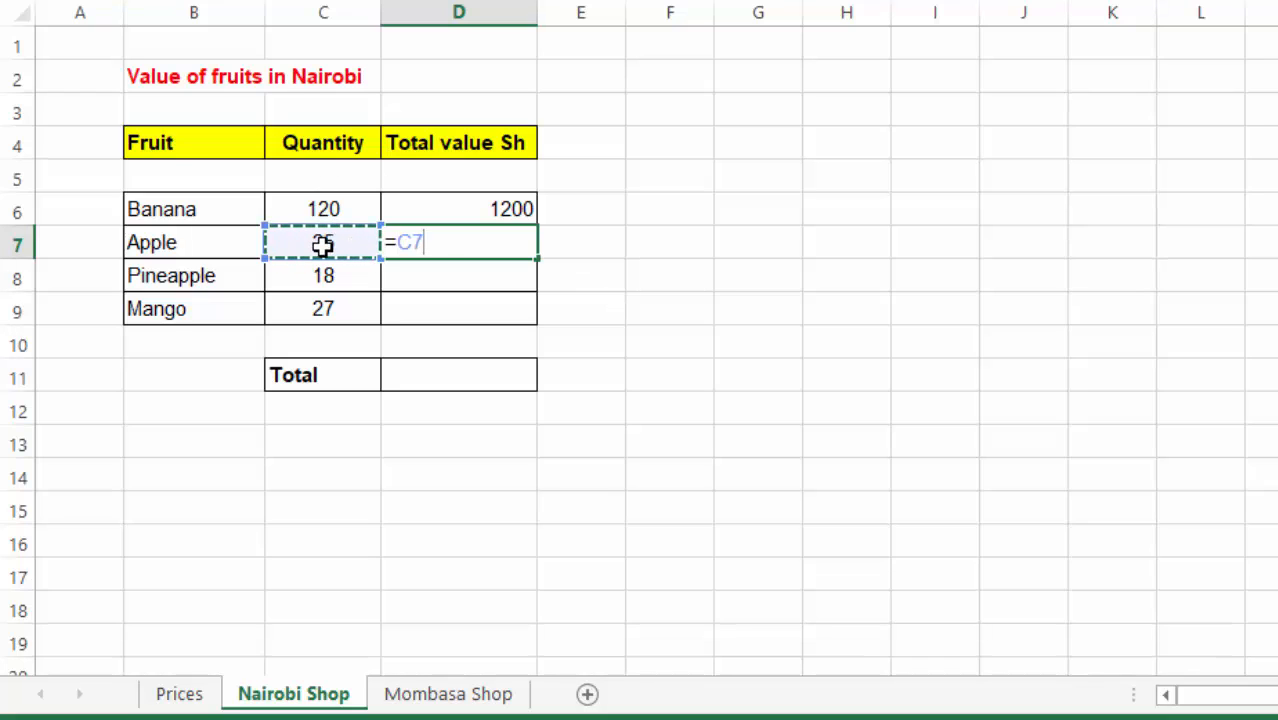
pyautogui.write('*')
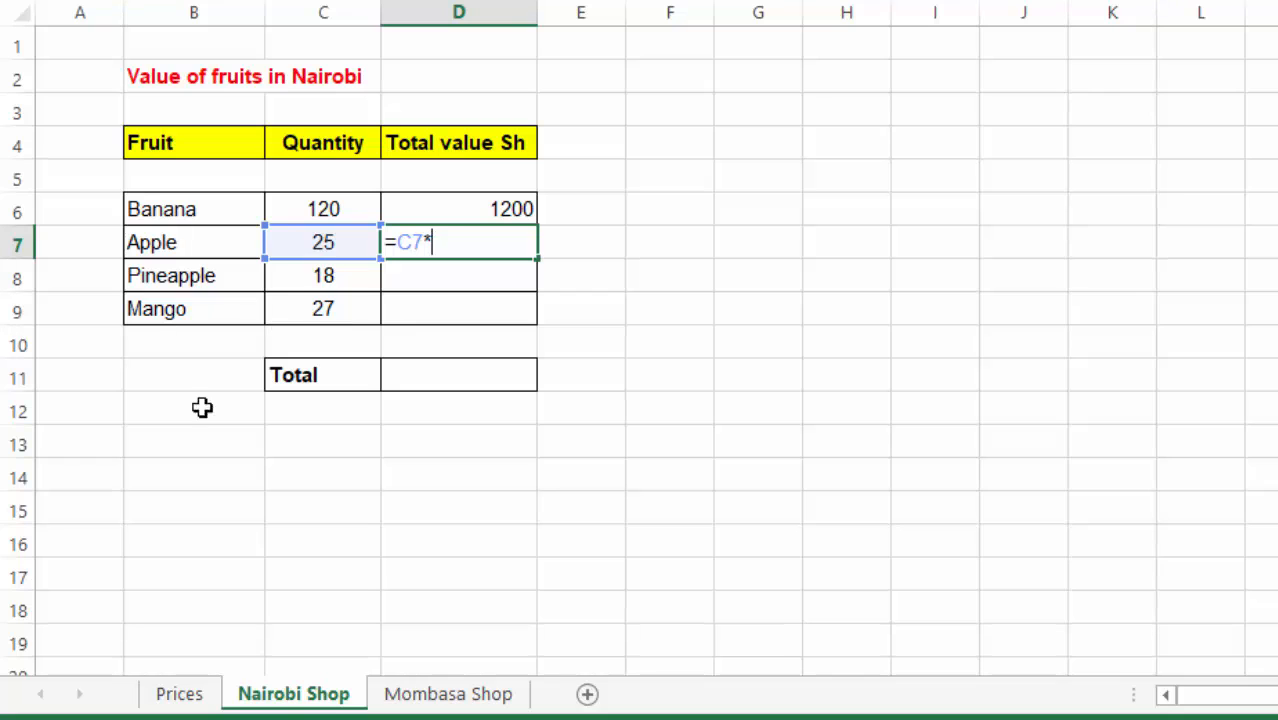
pyautogui.click(186, 695)
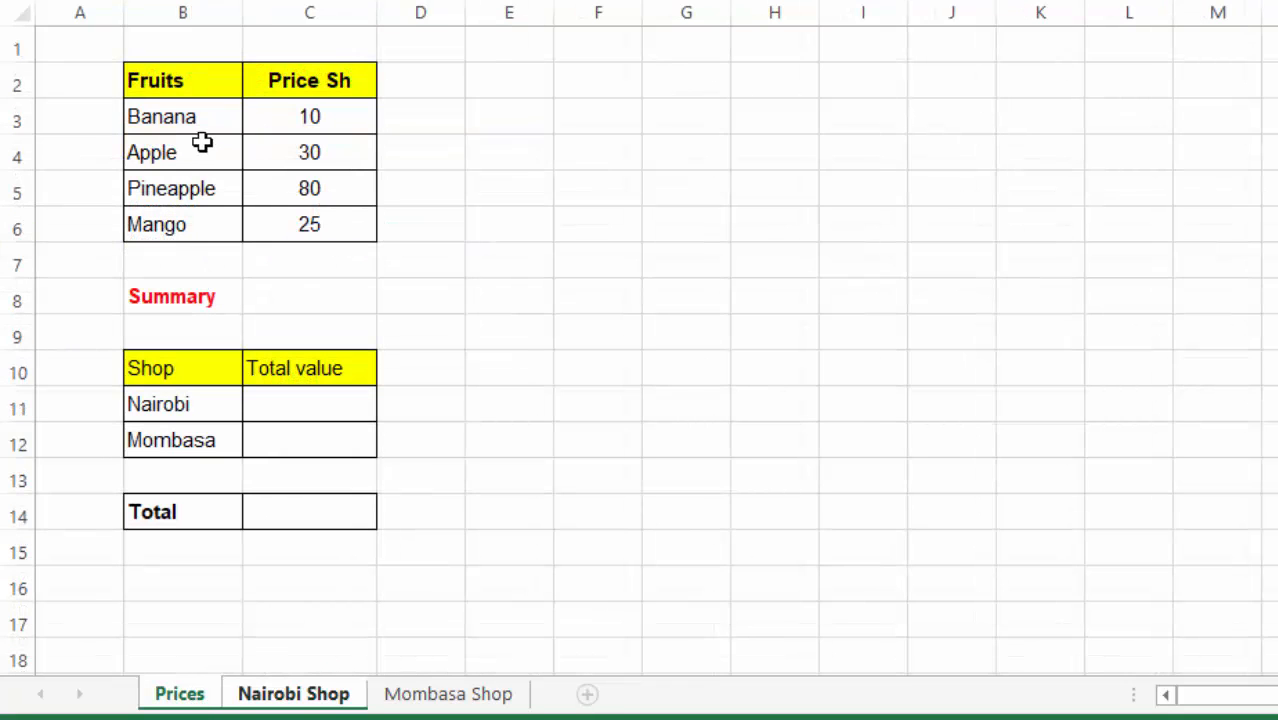
pyautogui.click(309, 152)
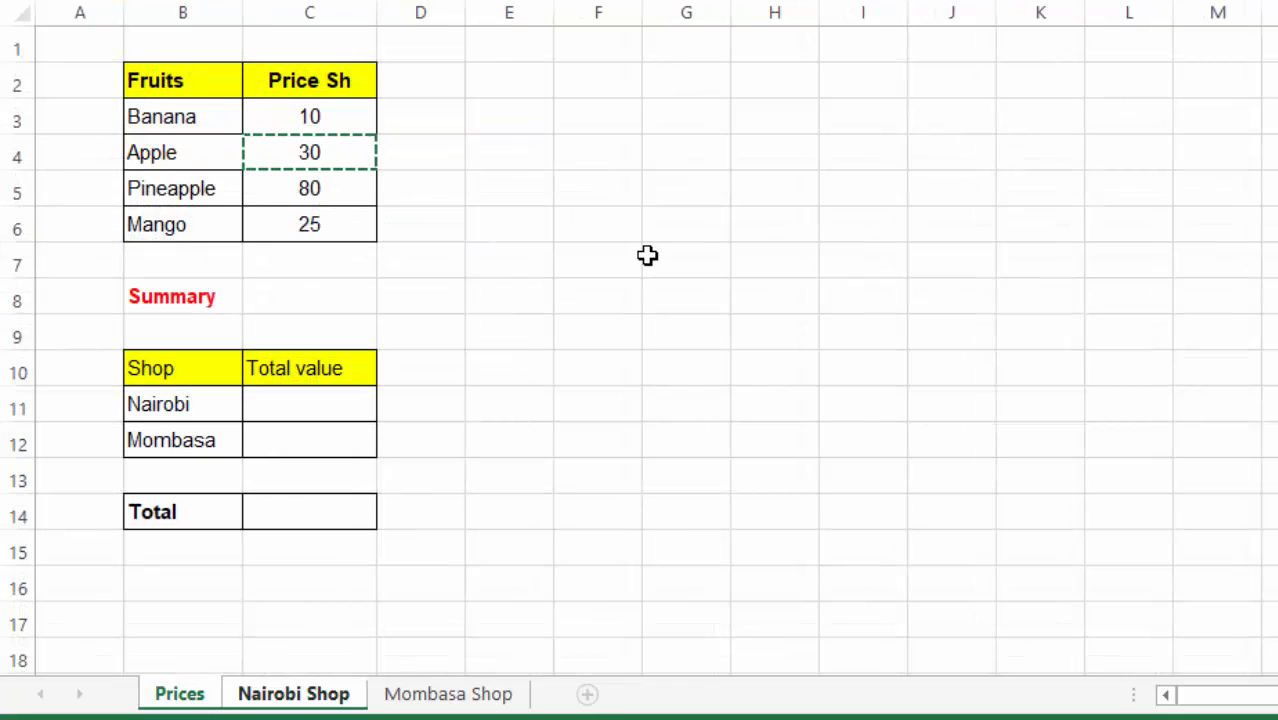
pyautogui.press('Return')
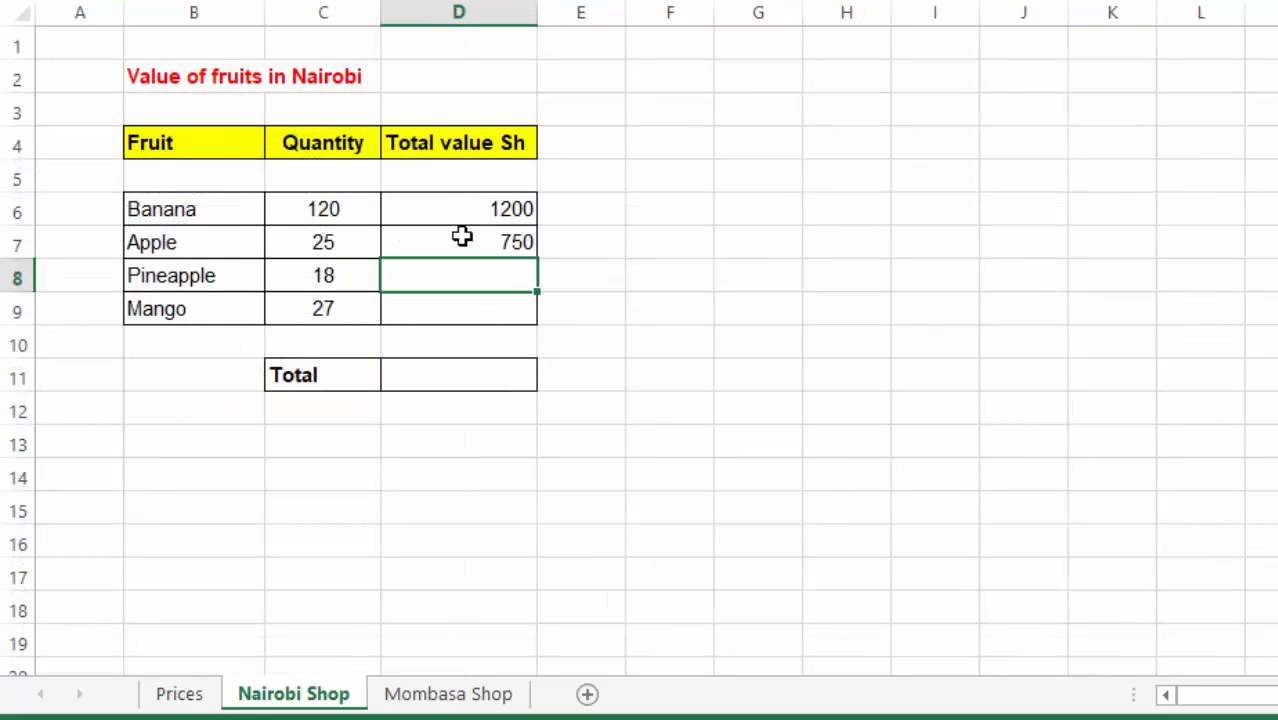
pyautogui.click(733, 231)
# Compare the order of the fruits in B6:B9 on Nairobi Shop with B3:B6 on Prices, ending on Nairobi Shop
pyautogui.click(180, 210)
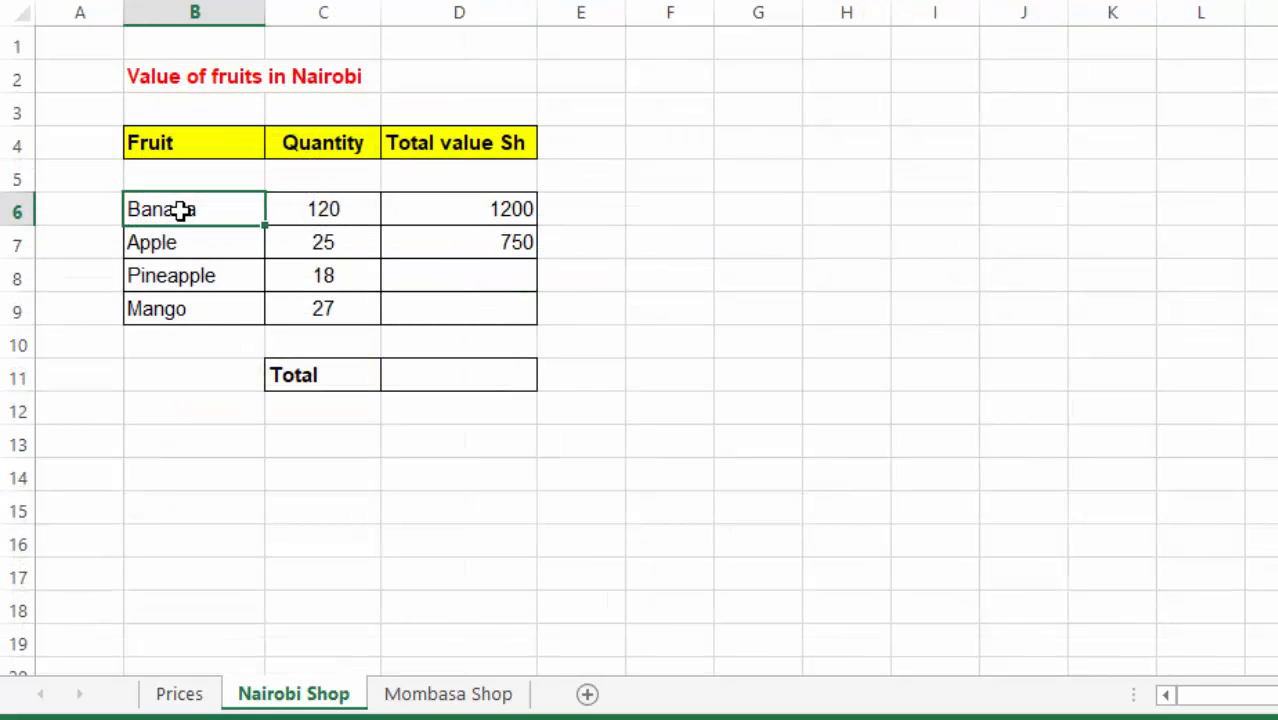
pyautogui.moveTo(175, 228); pyautogui.dragTo(166, 306)
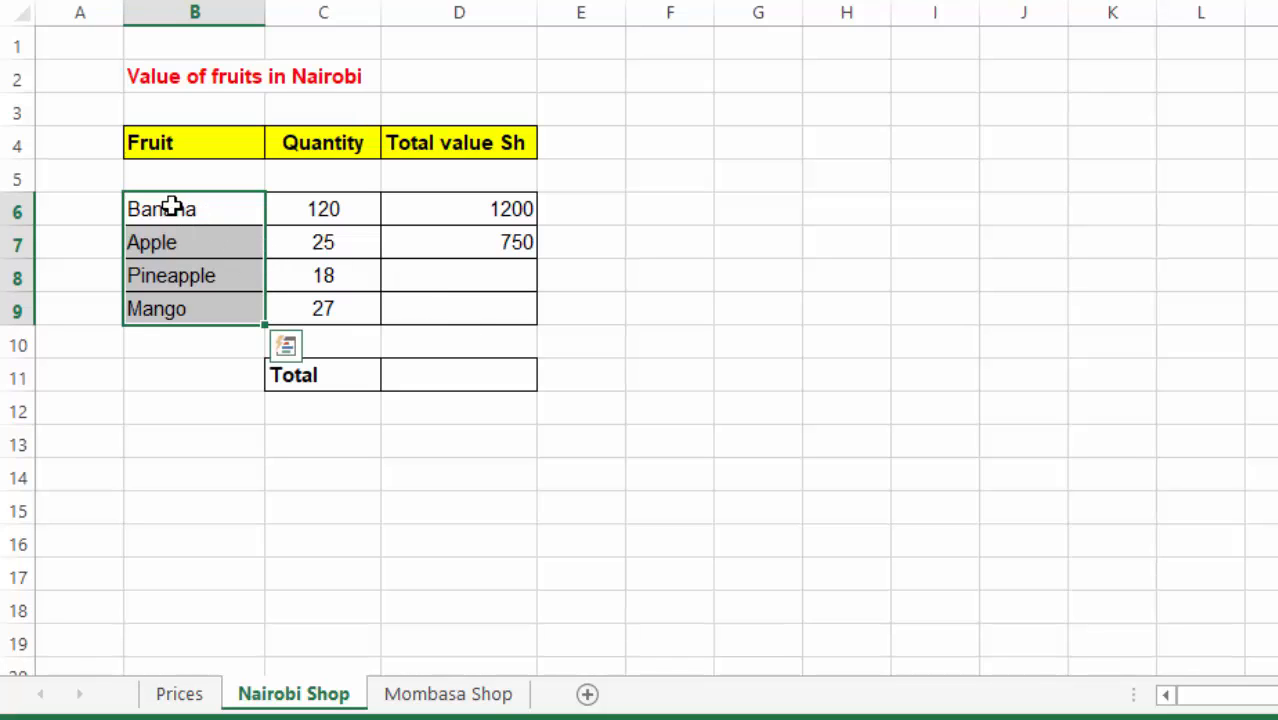
pyautogui.hotkey('shift', 'Up')
pyautogui.hotkey('shift', 'Up')
pyautogui.hotkey('shift', 'Up')
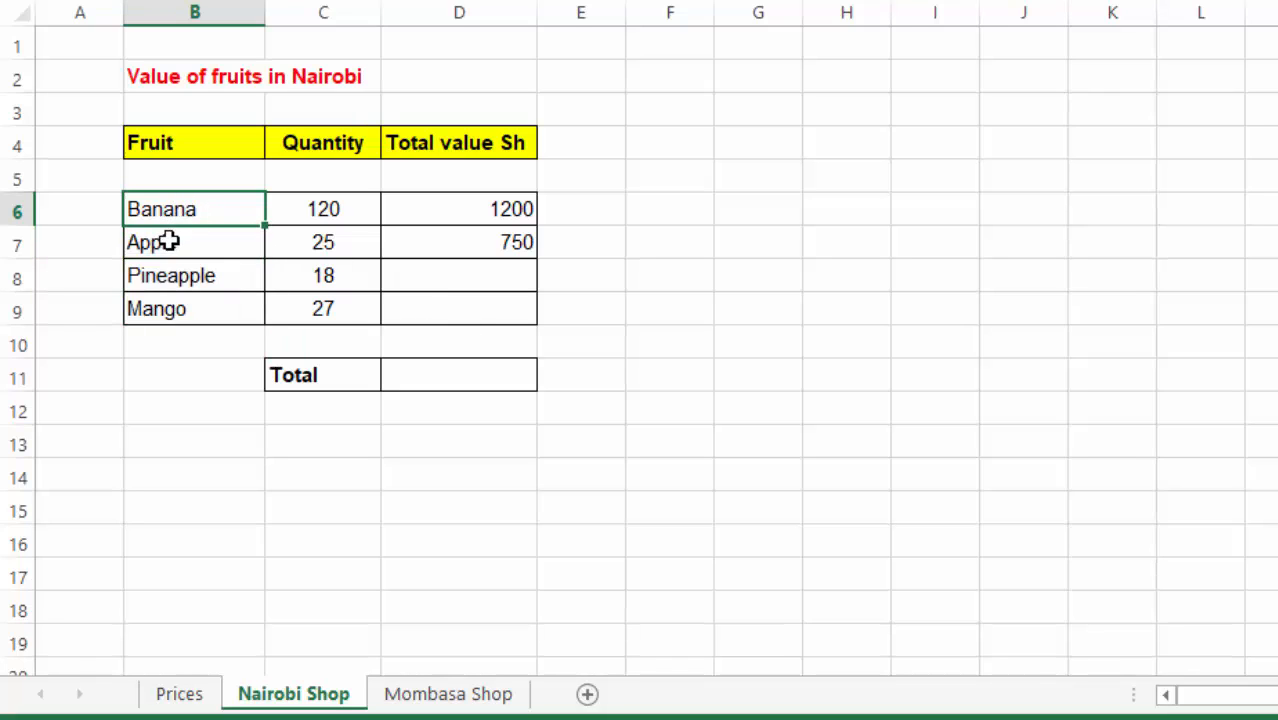
pyautogui.click(171, 242)
pyautogui.click(165, 285)
pyautogui.click(161, 308)
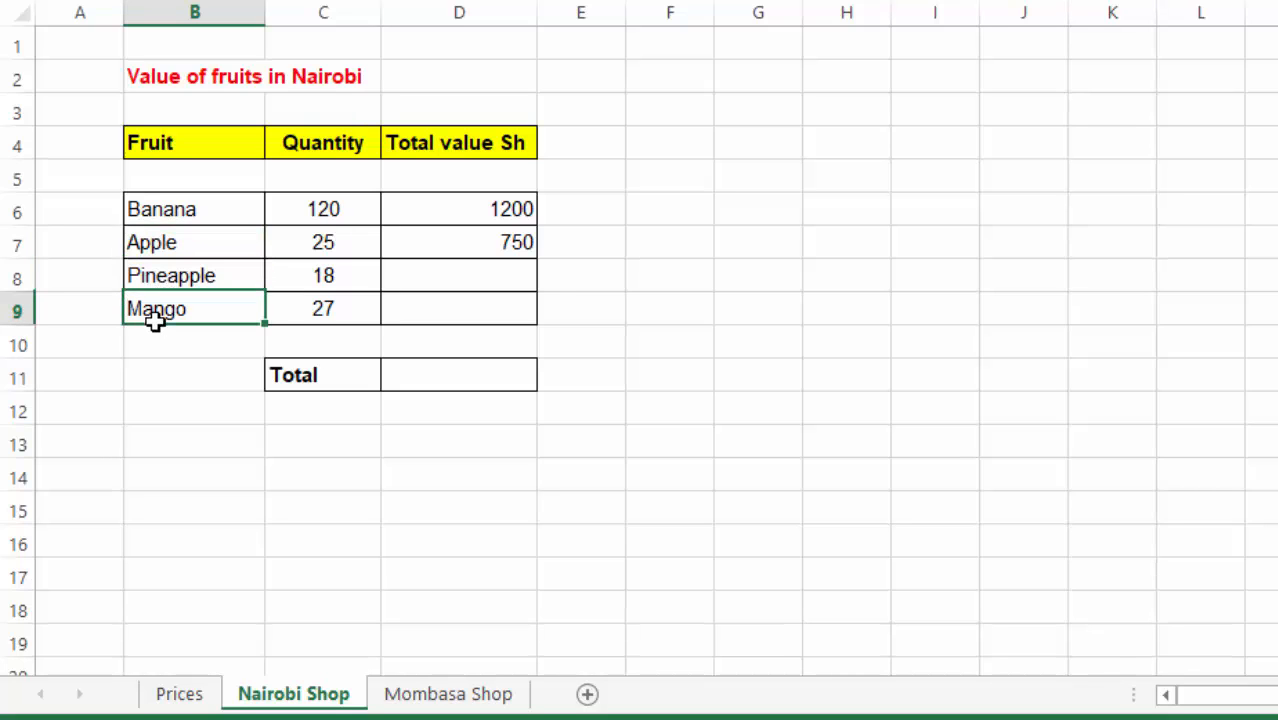
pyautogui.click(180, 694)
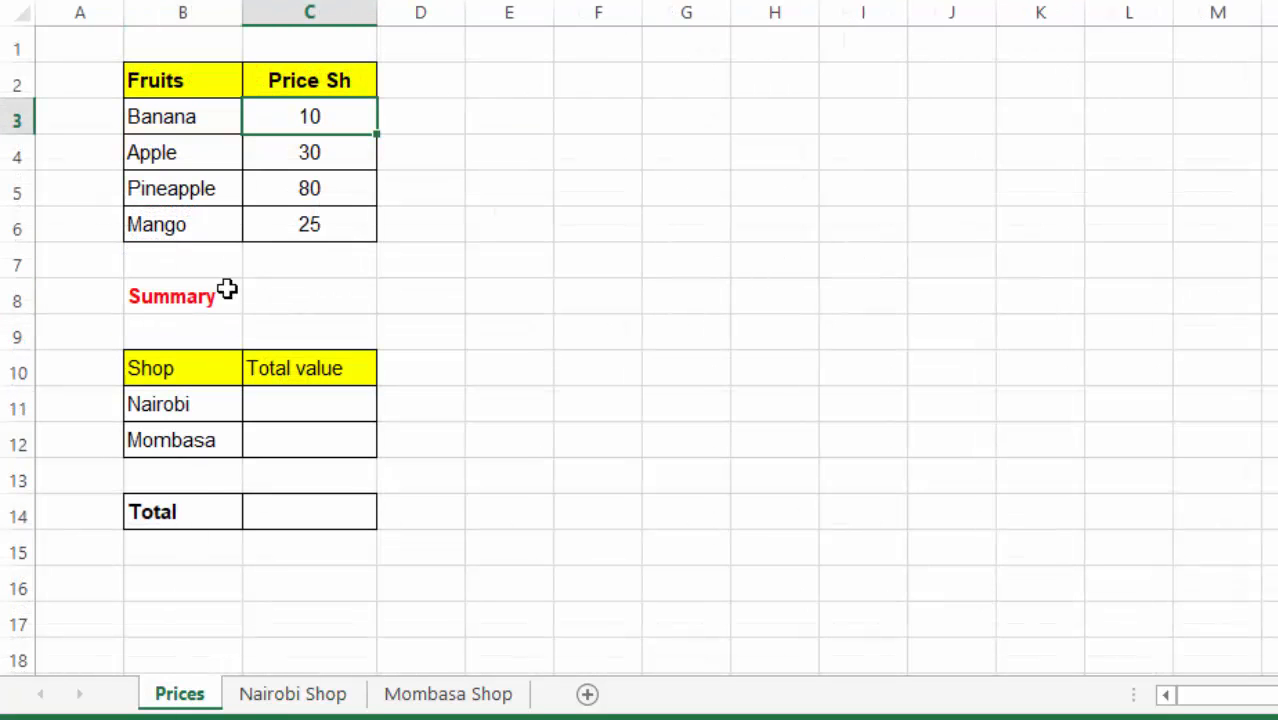
pyautogui.click(176, 116)
pyautogui.click(165, 156)
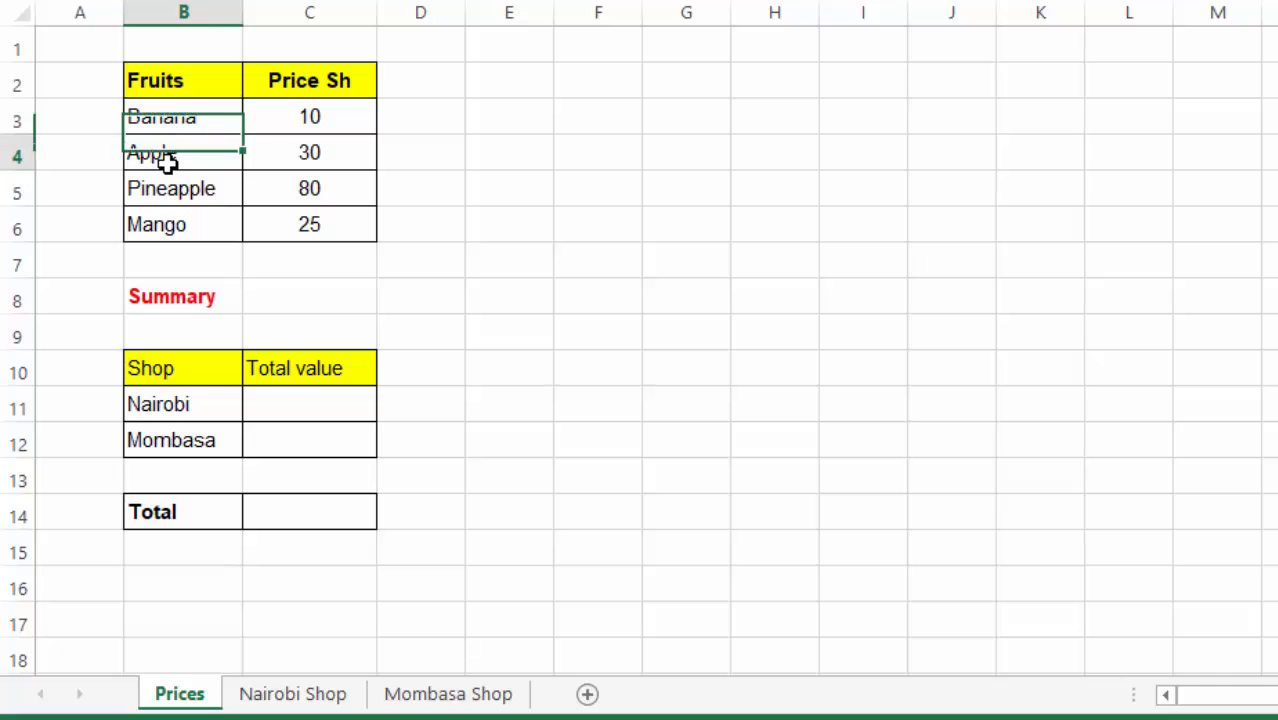
pyautogui.click(157, 192)
pyautogui.click(157, 228)
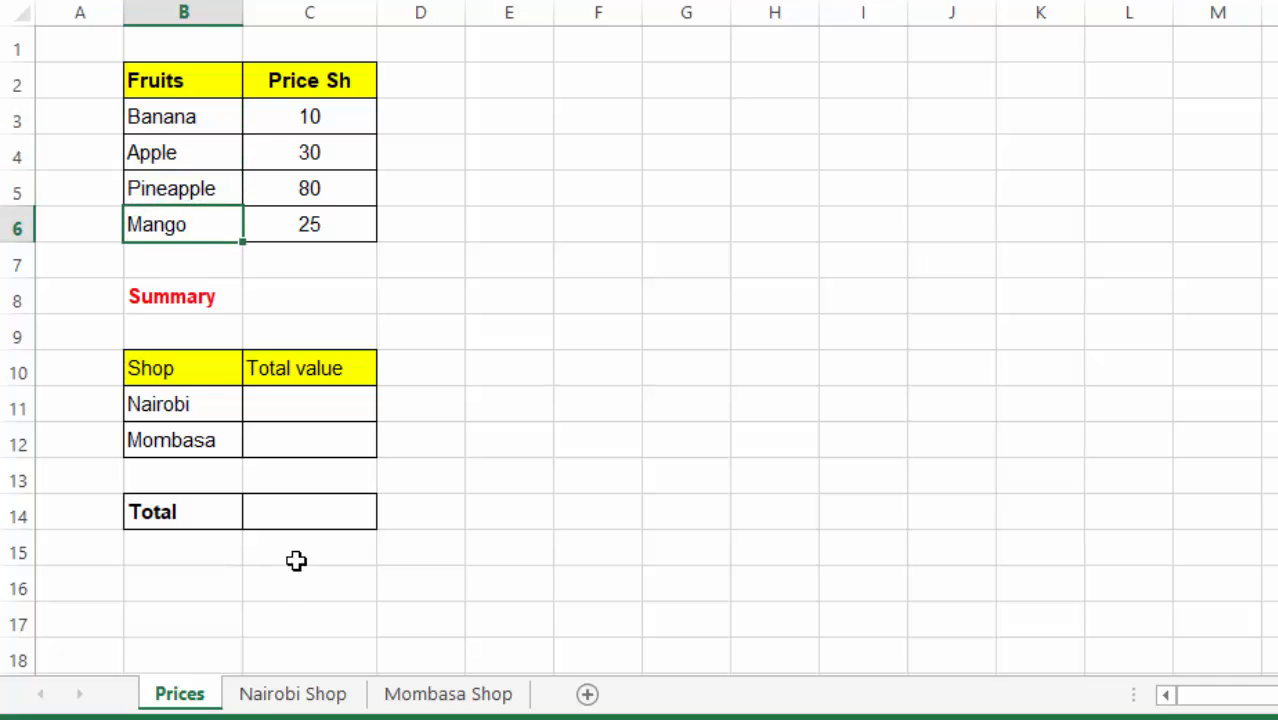
pyautogui.click(273, 697)
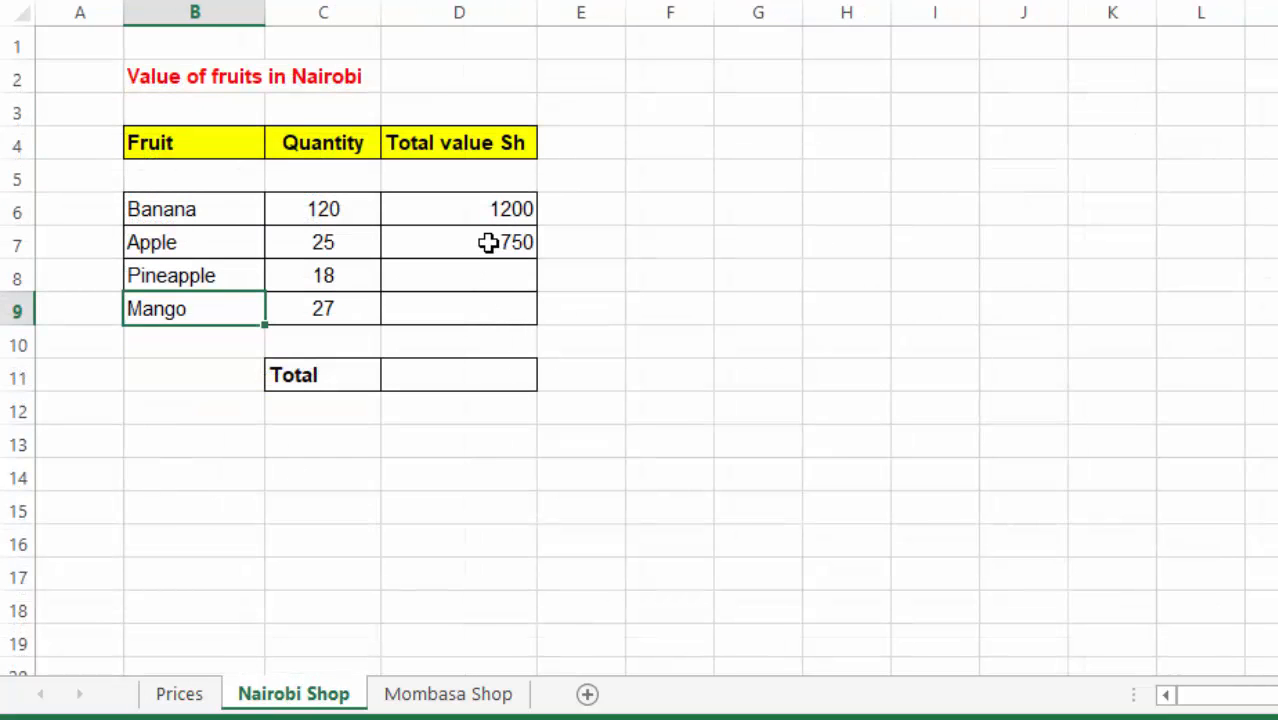
# Fill the apple total value formula from D7 down to D9 for Pineapple and Mango
pyautogui.click(488, 243)
pyautogui.moveTo(537, 259); pyautogui.dragTo(533, 322)
pyautogui.click(645, 237)
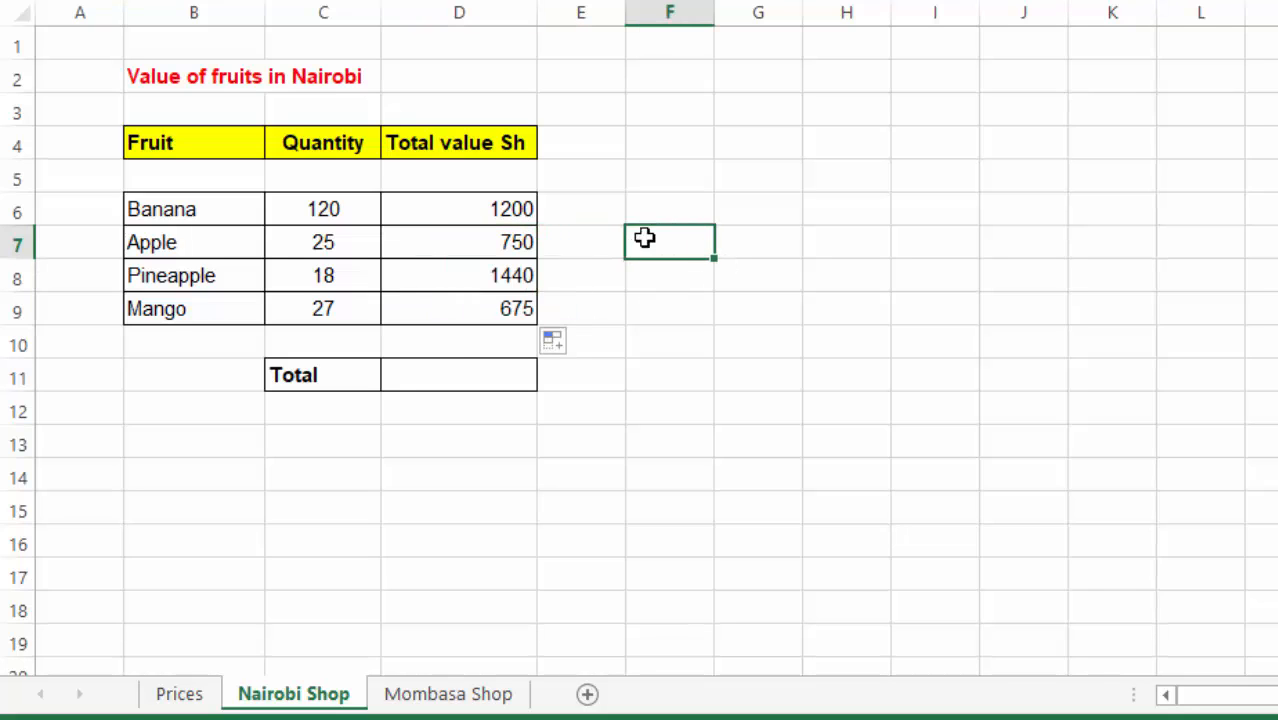
# Check that the fruits in B6:B9 on Nairobi Shop follow the same order as B3:B6 on Prices, ending on Nairobi Shop
pyautogui.click(146, 210)
pyautogui.click(148, 243)
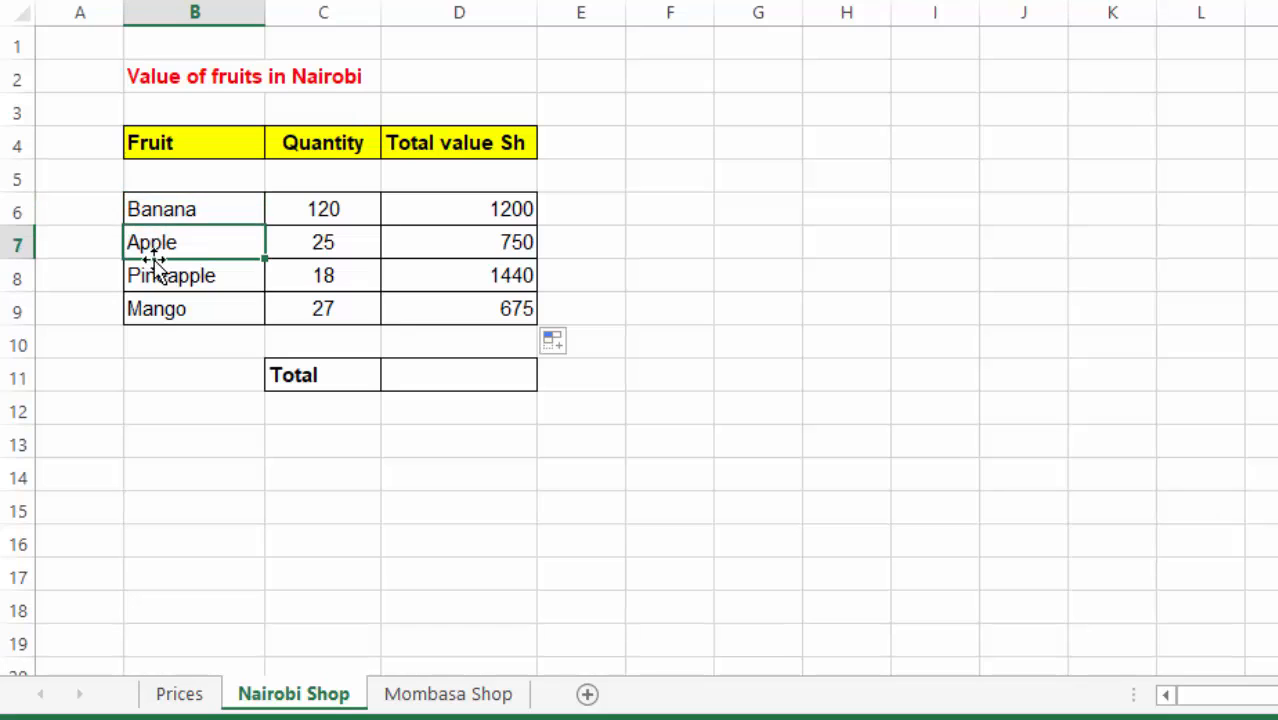
pyautogui.click(149, 276)
pyautogui.click(152, 311)
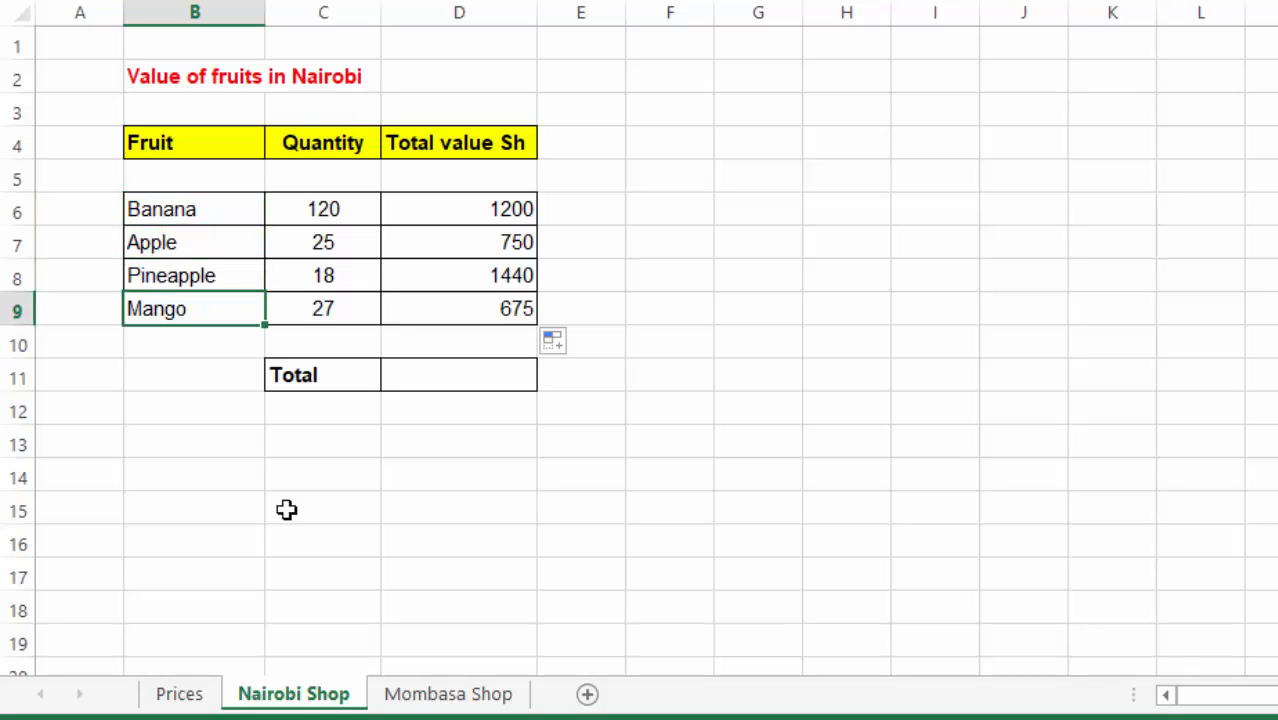
pyautogui.click(185, 694)
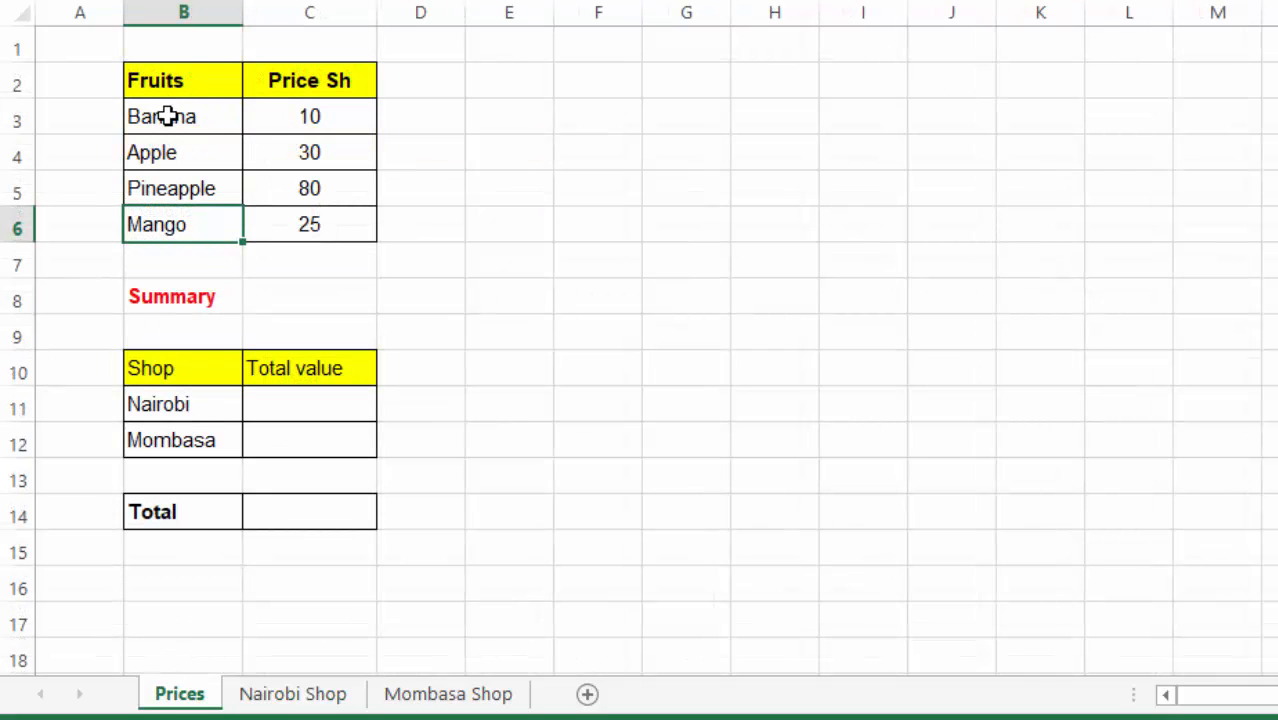
pyautogui.click(166, 116)
pyautogui.click(170, 156)
pyautogui.click(164, 192)
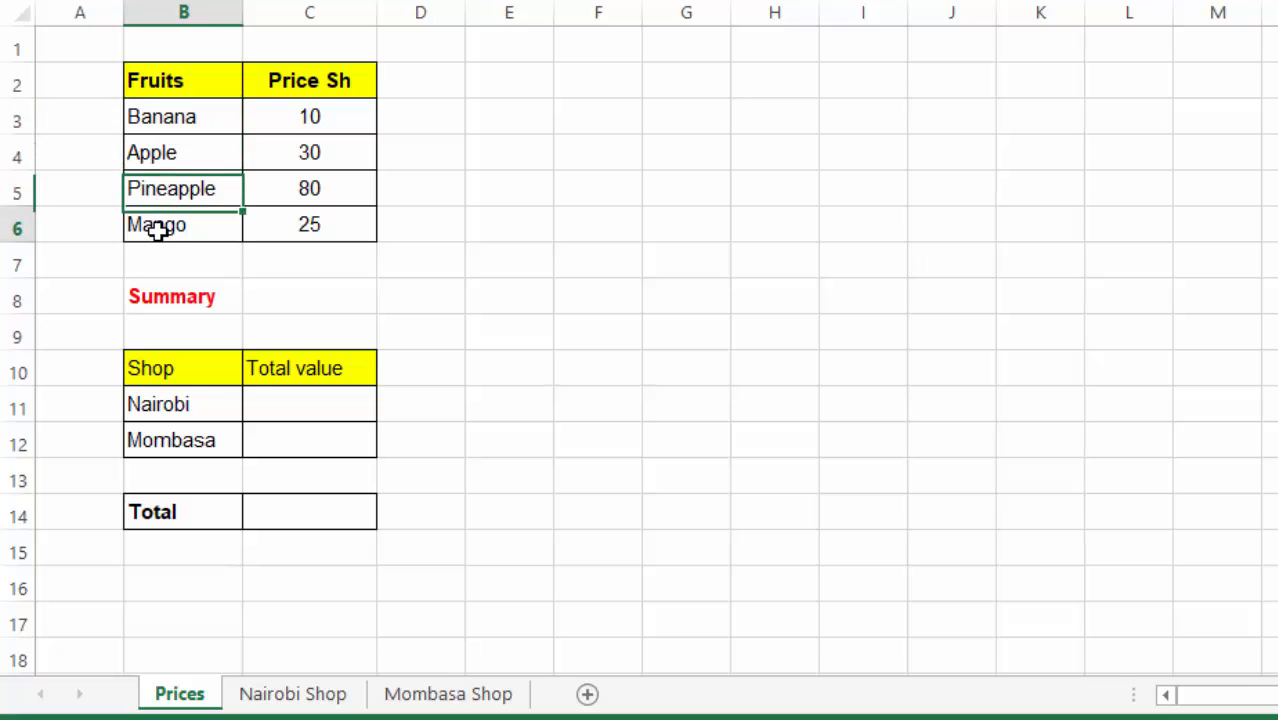
pyautogui.click(157, 229)
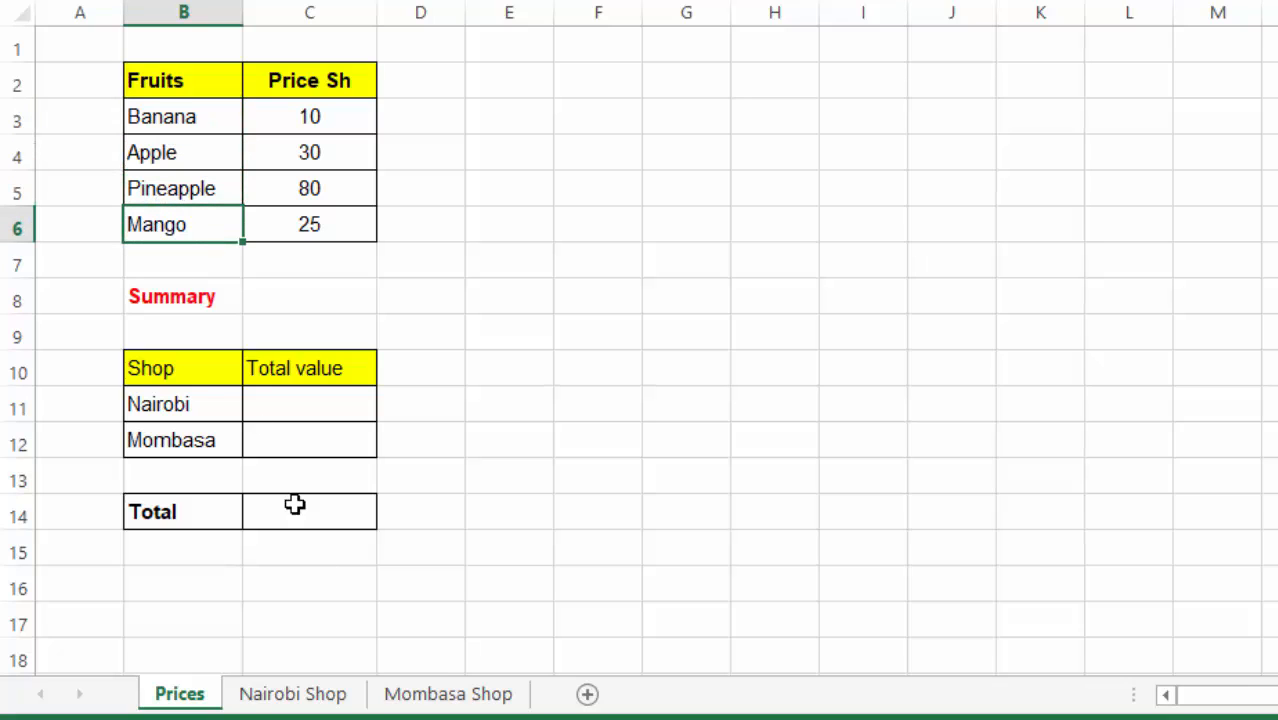
pyautogui.click(281, 700)
pyautogui.click(614, 321)
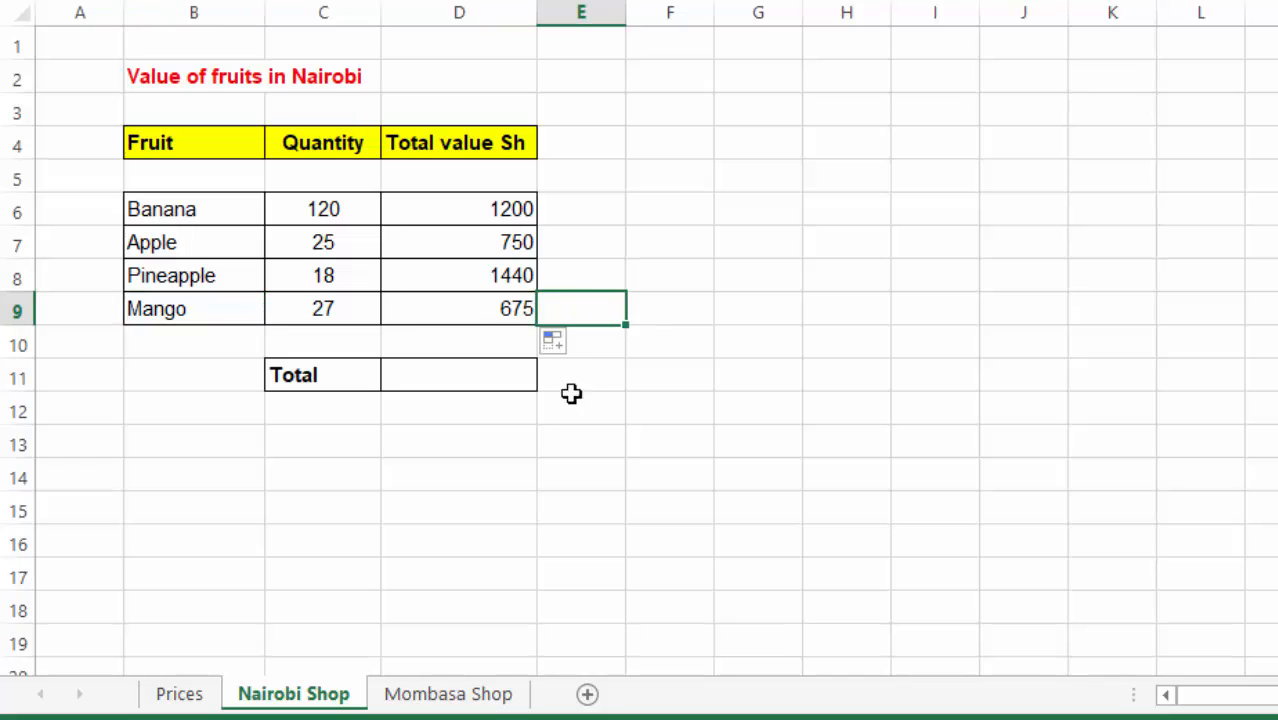
# Calculate the Nairobi Shop total in D11 by summing D6:D9 with the SUM function
pyautogui.click(443, 374)
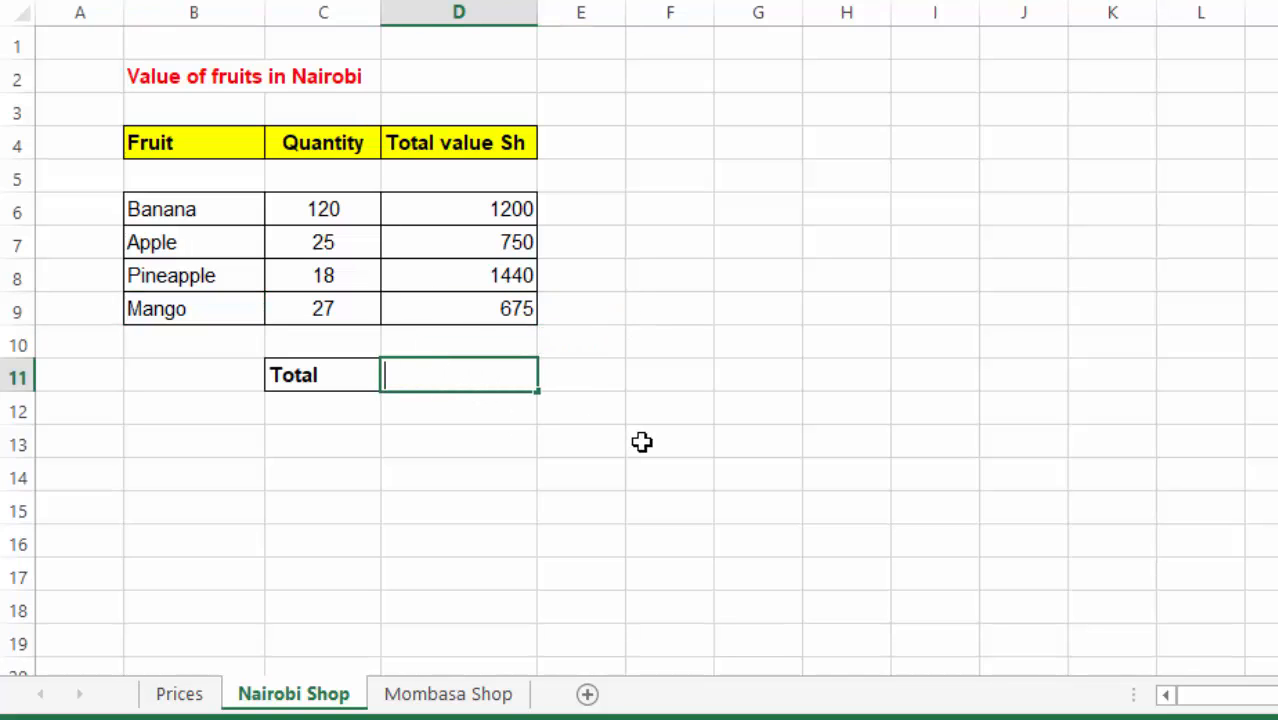
pyautogui.write('=sum')
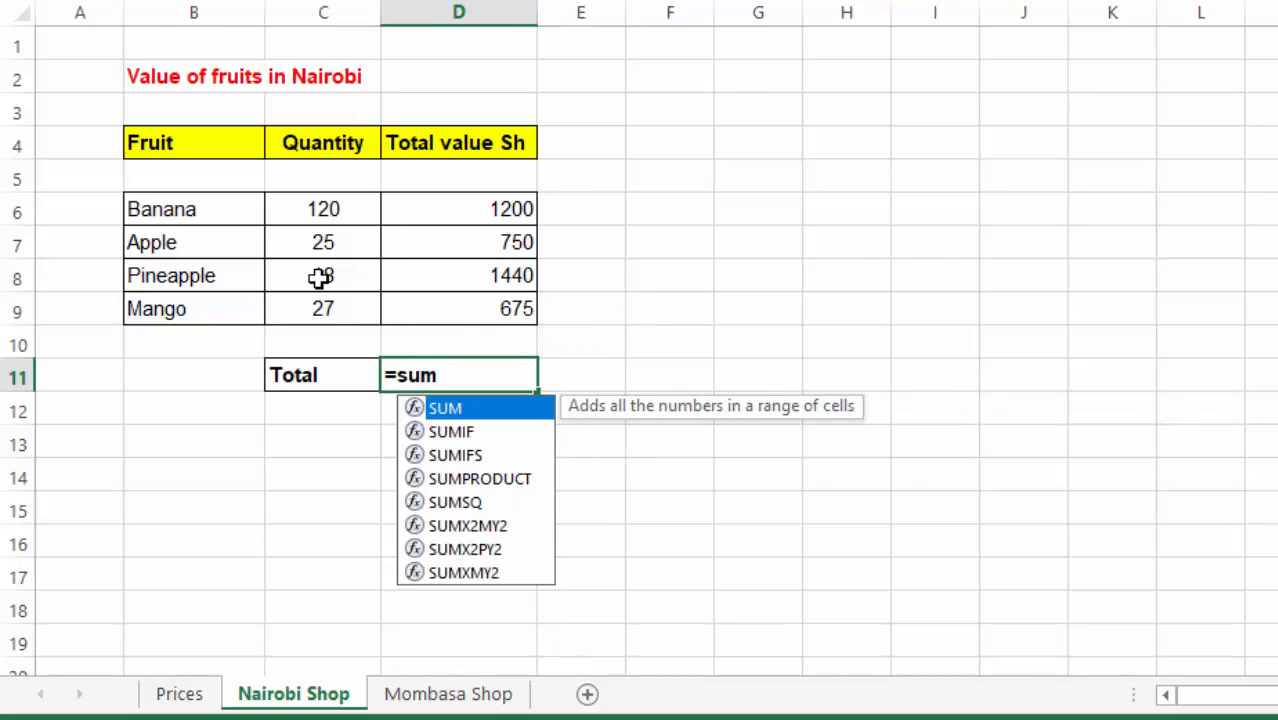
pyautogui.doubleClick(476, 412)
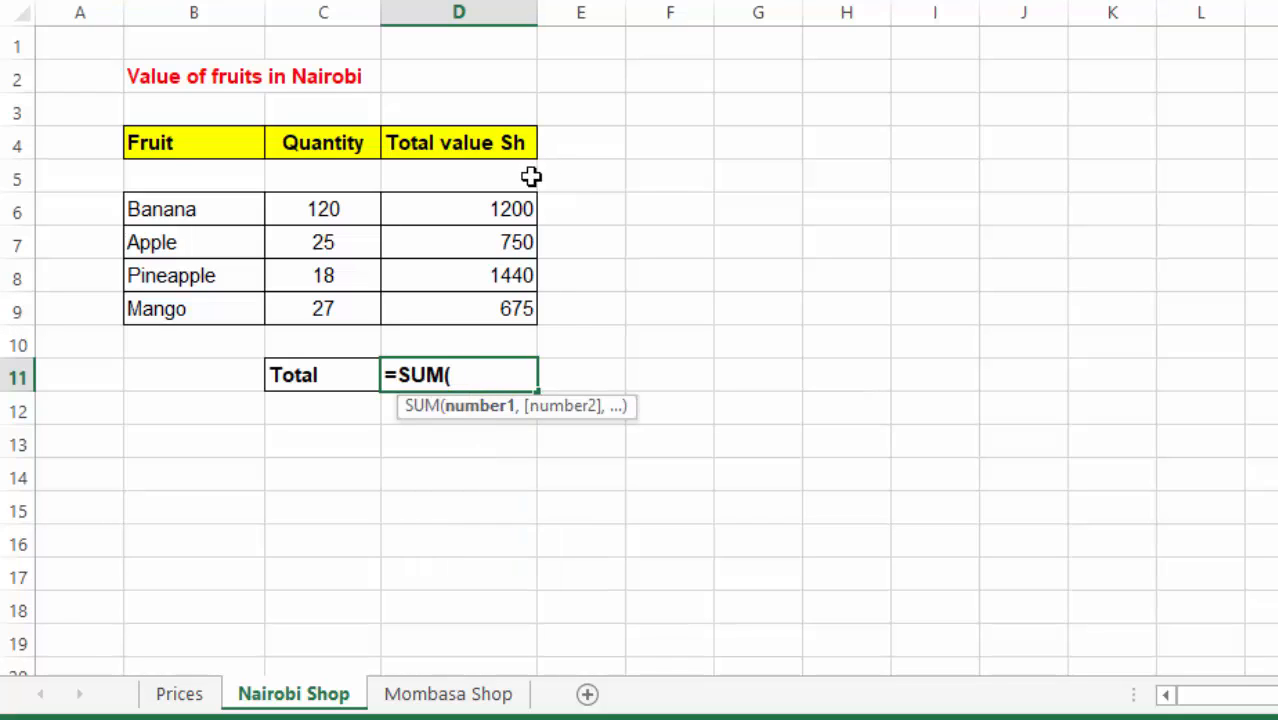
pyautogui.moveTo(491, 210); pyautogui.dragTo(494, 308)
pyautogui.press('Return')
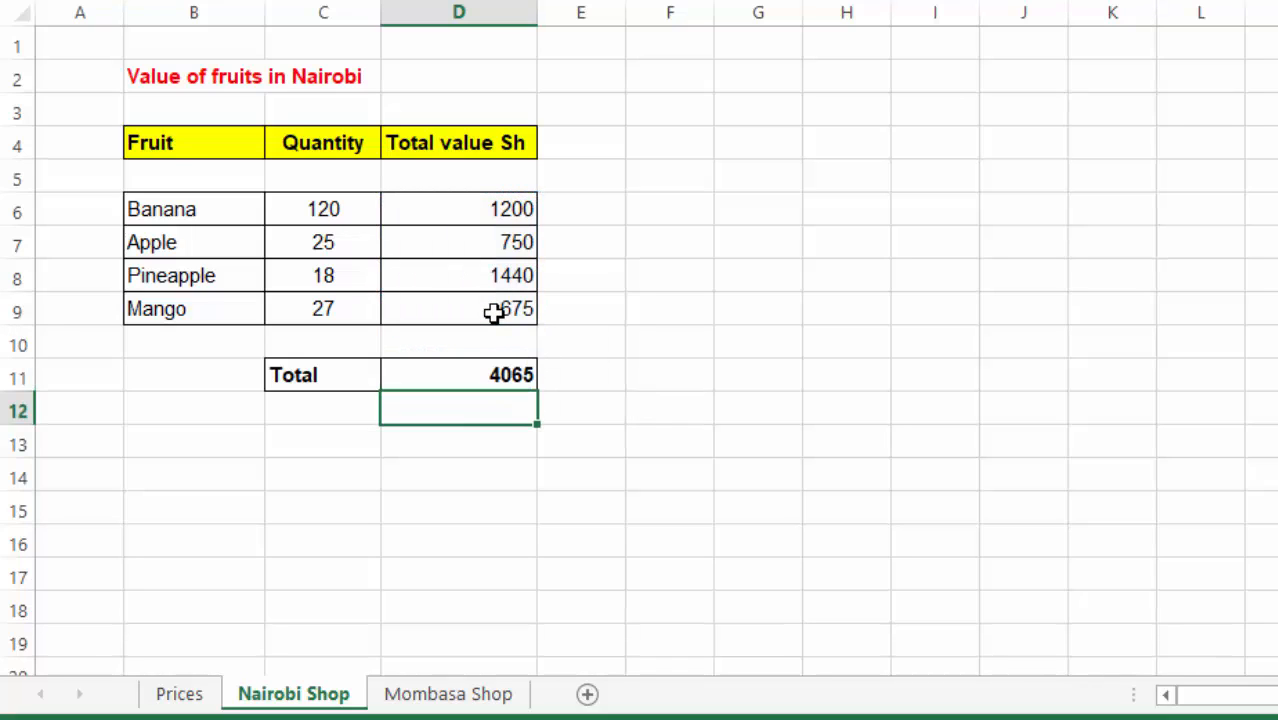
# Calculate the banana total value in D6 of Mombasa Shop with the formula =C6*Prices!C3
pyautogui.click(422, 697)
pyautogui.click(655, 383)
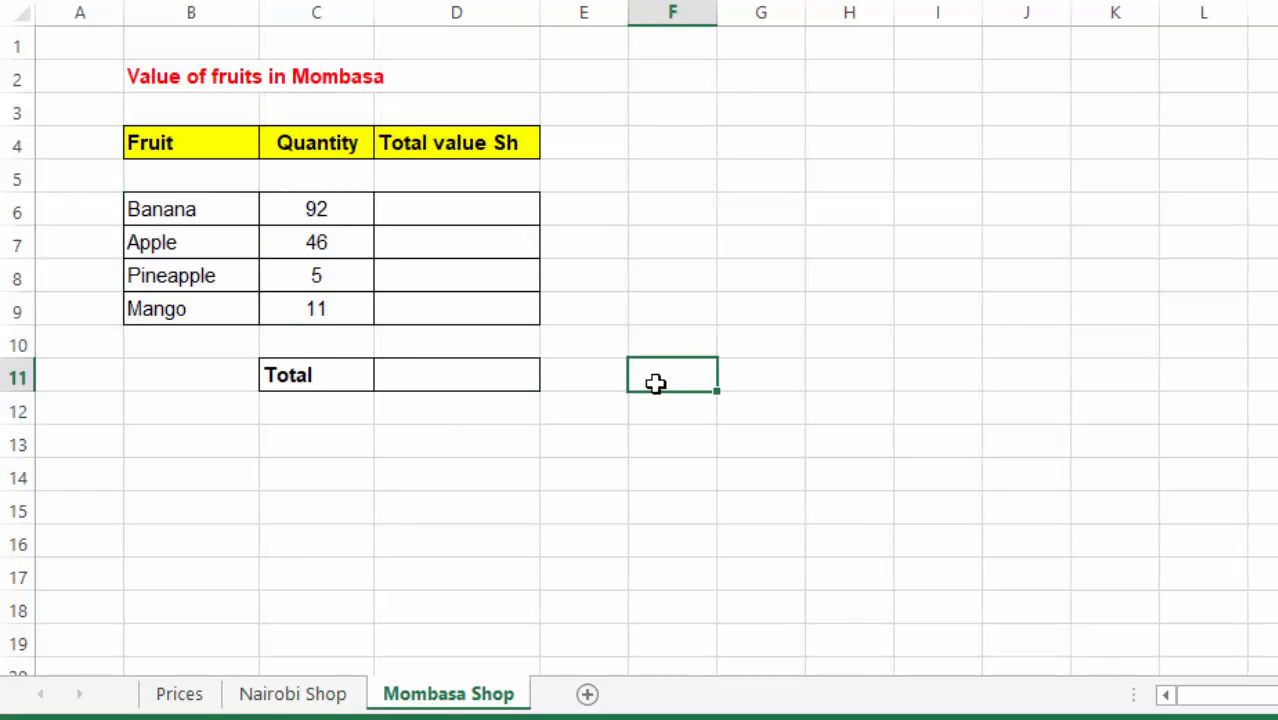
pyautogui.click(428, 206)
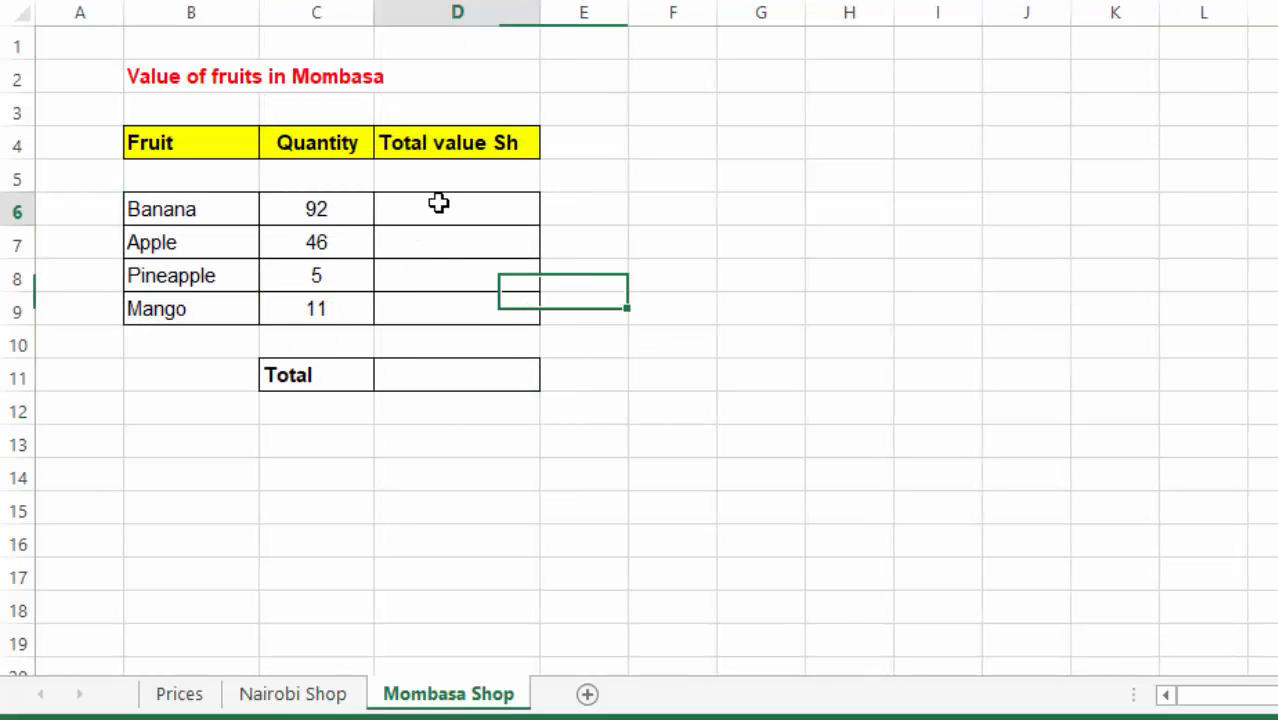
pyautogui.click(312, 212)
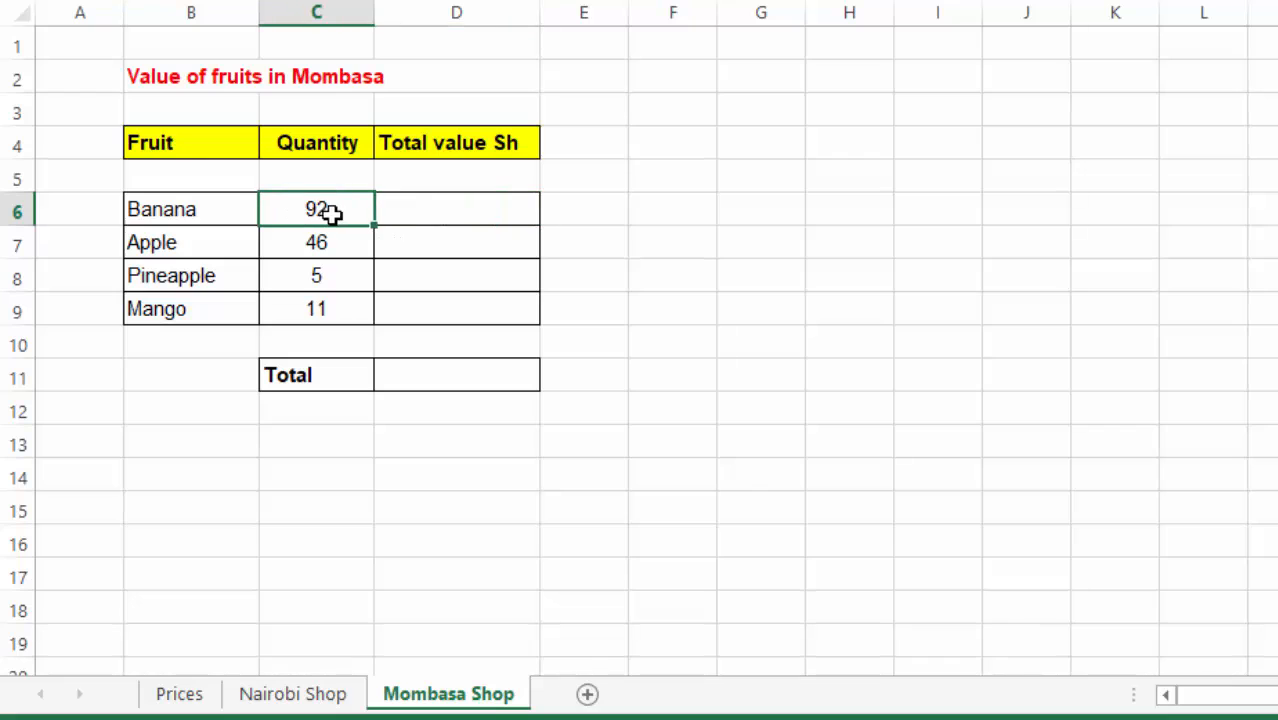
pyautogui.click(451, 211)
pyautogui.write('=')
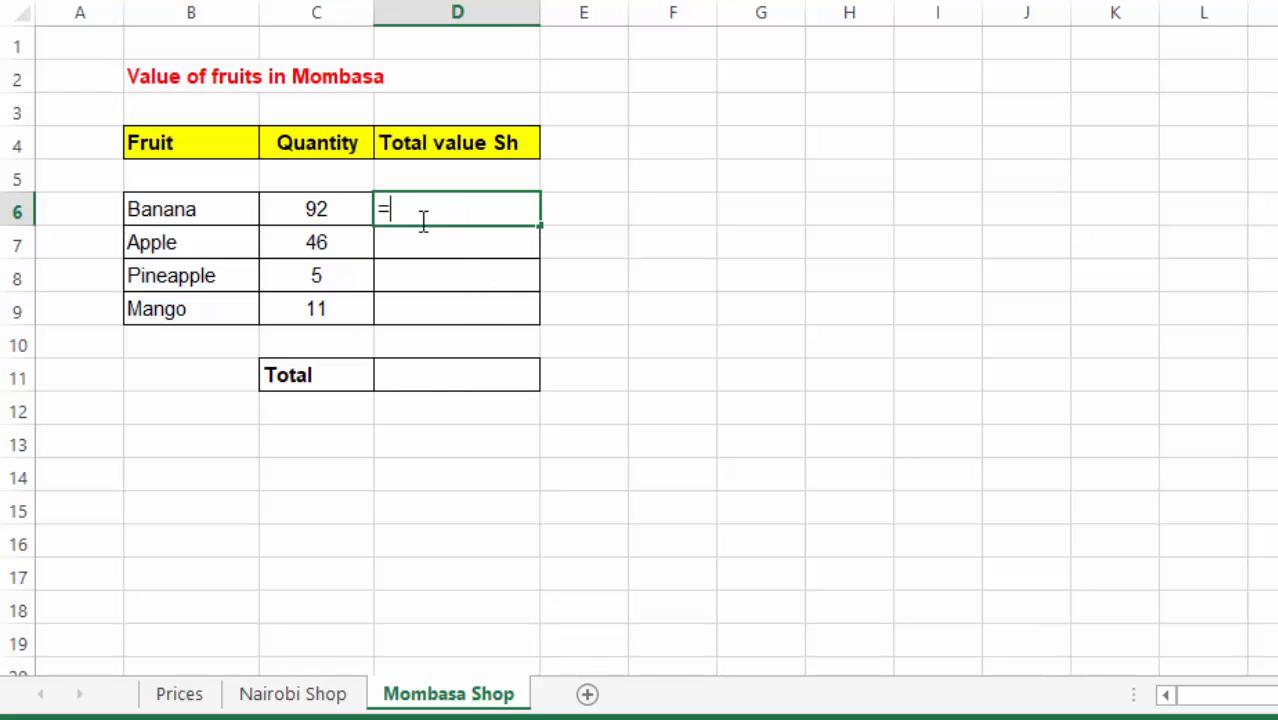
pyautogui.click(304, 209)
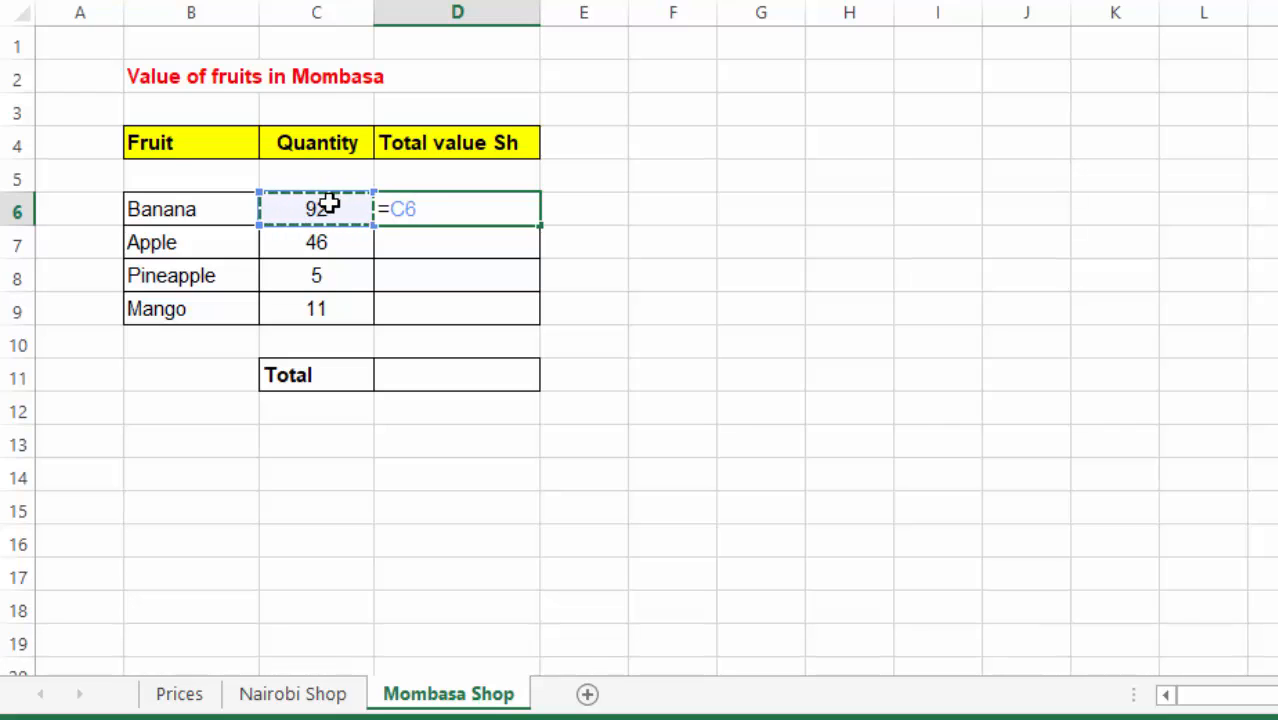
pyautogui.write('*')
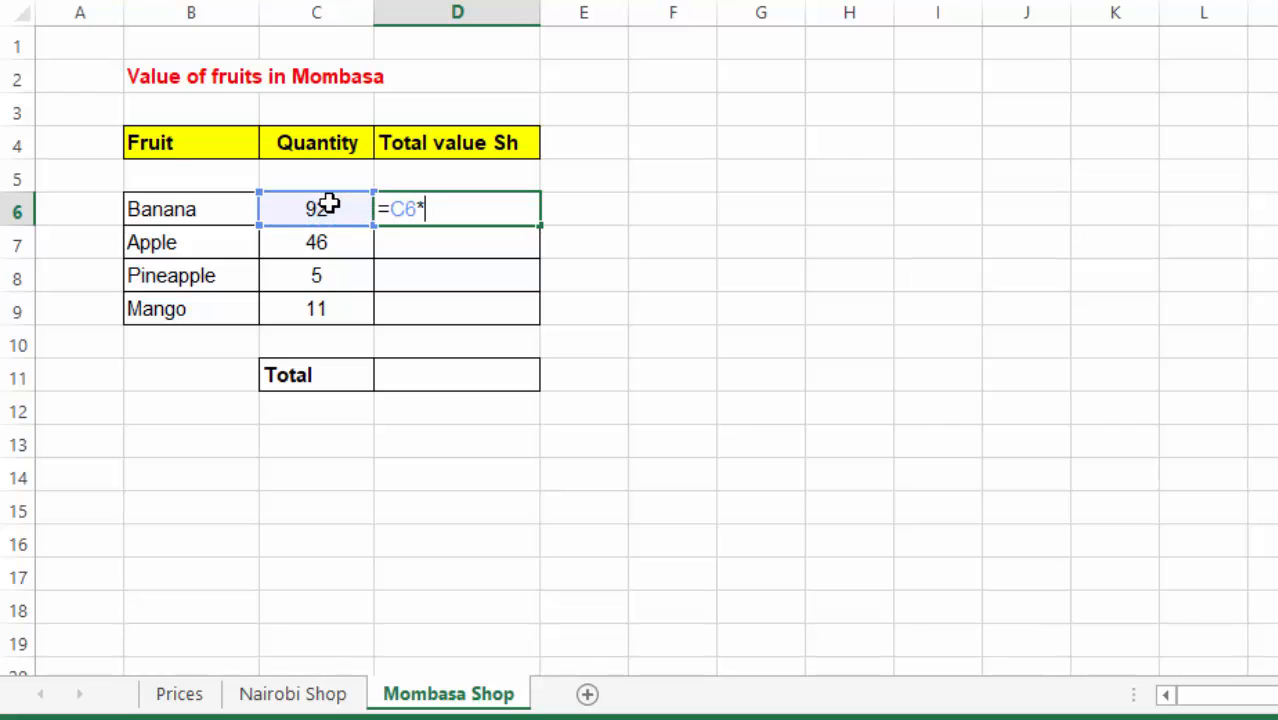
pyautogui.click(179, 694)
pyautogui.click(308, 118)
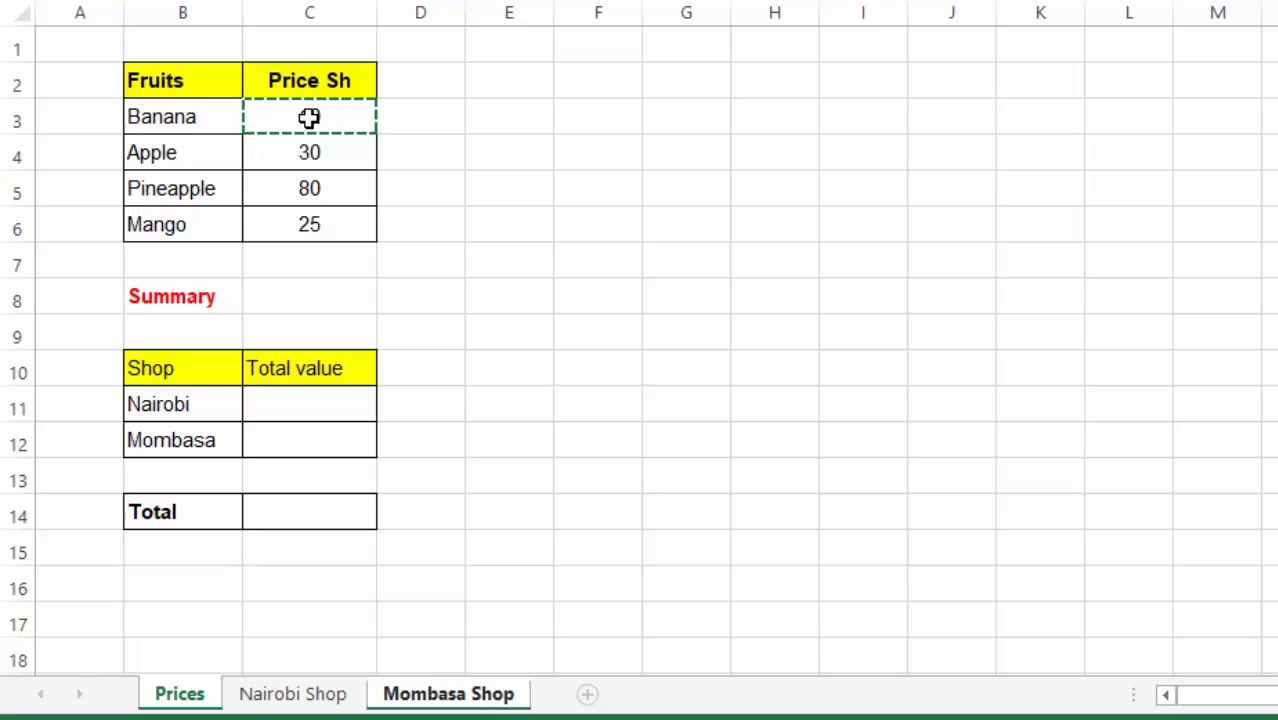
pyautogui.press('Return')
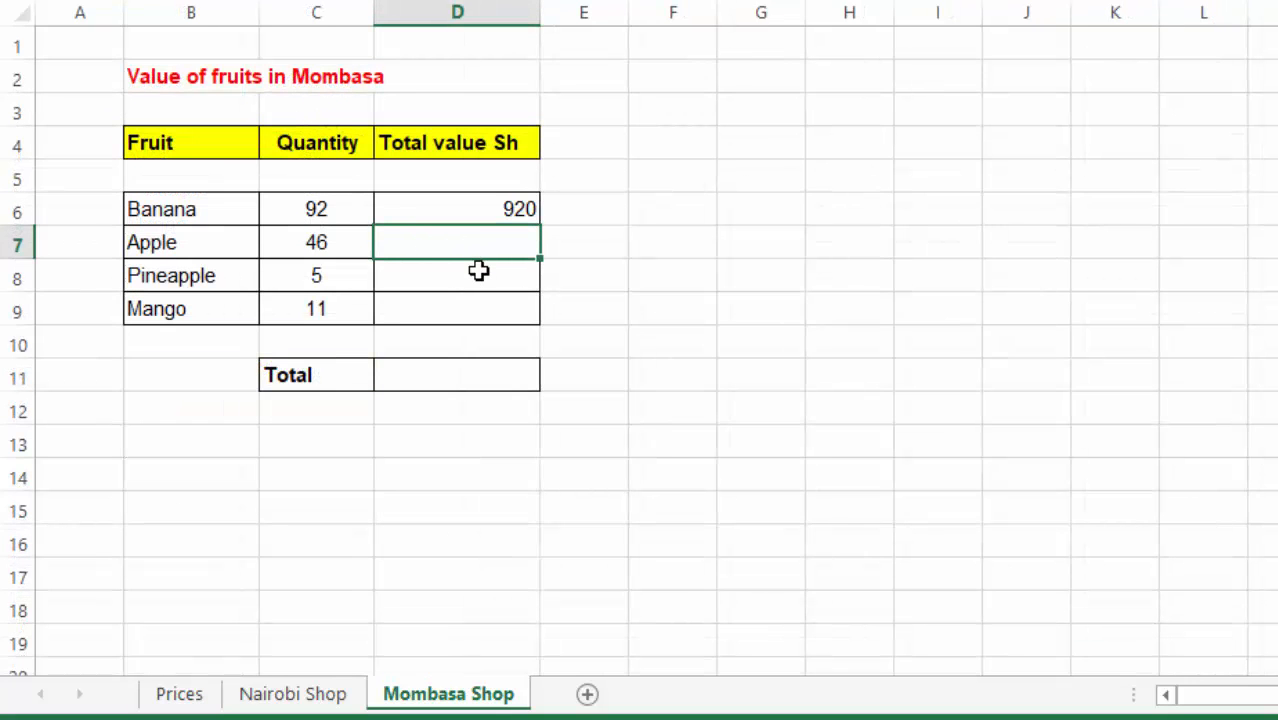
# Calculate the apple total value in D7 of Mombasa Shop with the formula =C7*Prices!C4
pyautogui.click(307, 244)
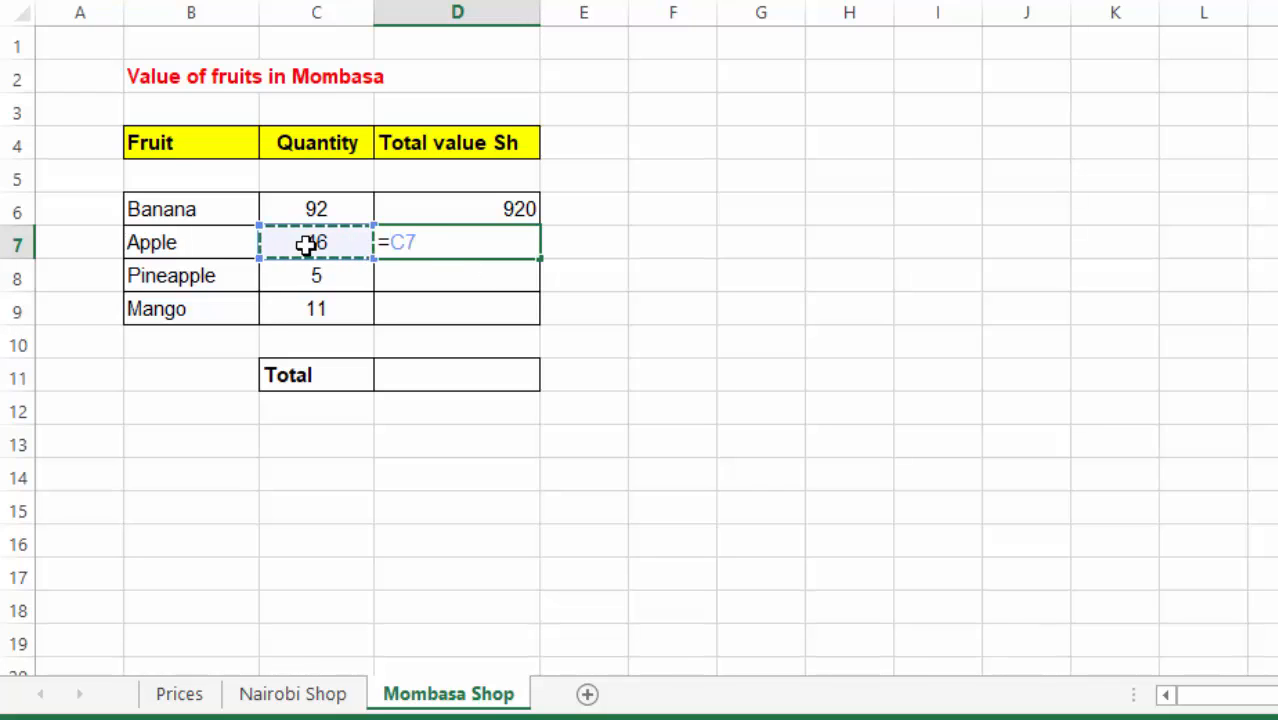
pyautogui.write('*')
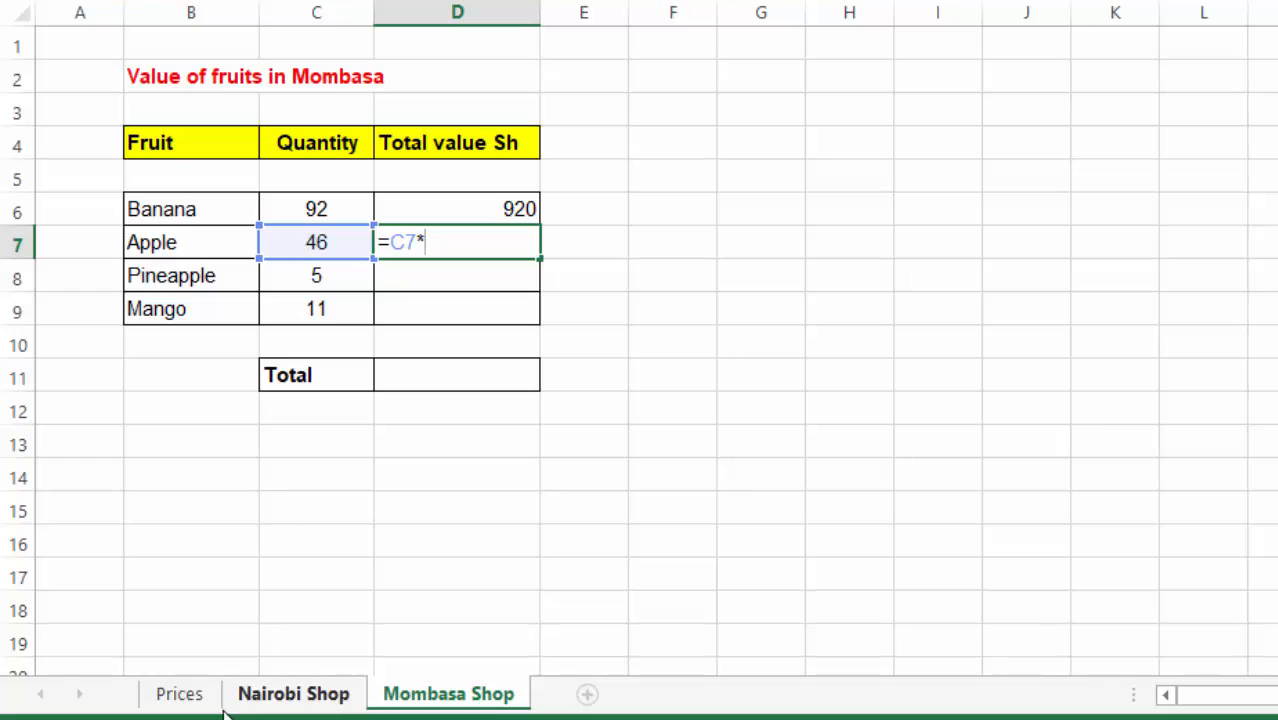
pyautogui.click(185, 698)
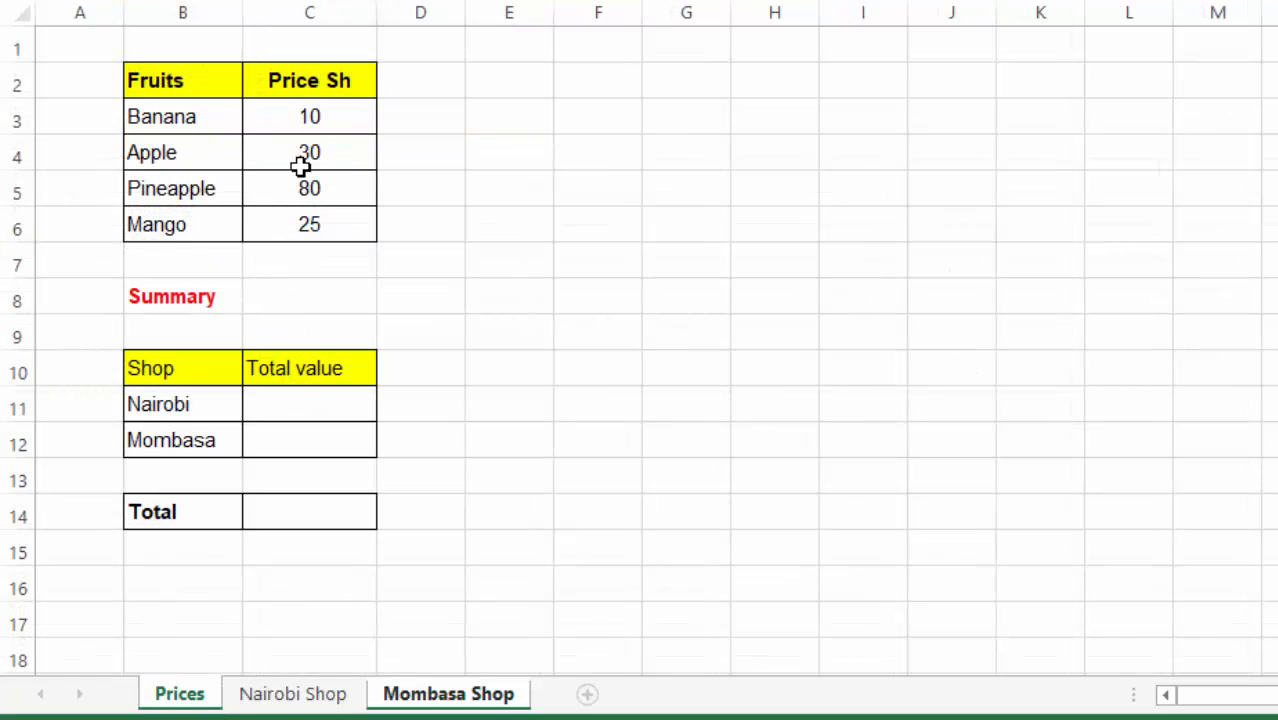
pyautogui.click(326, 150)
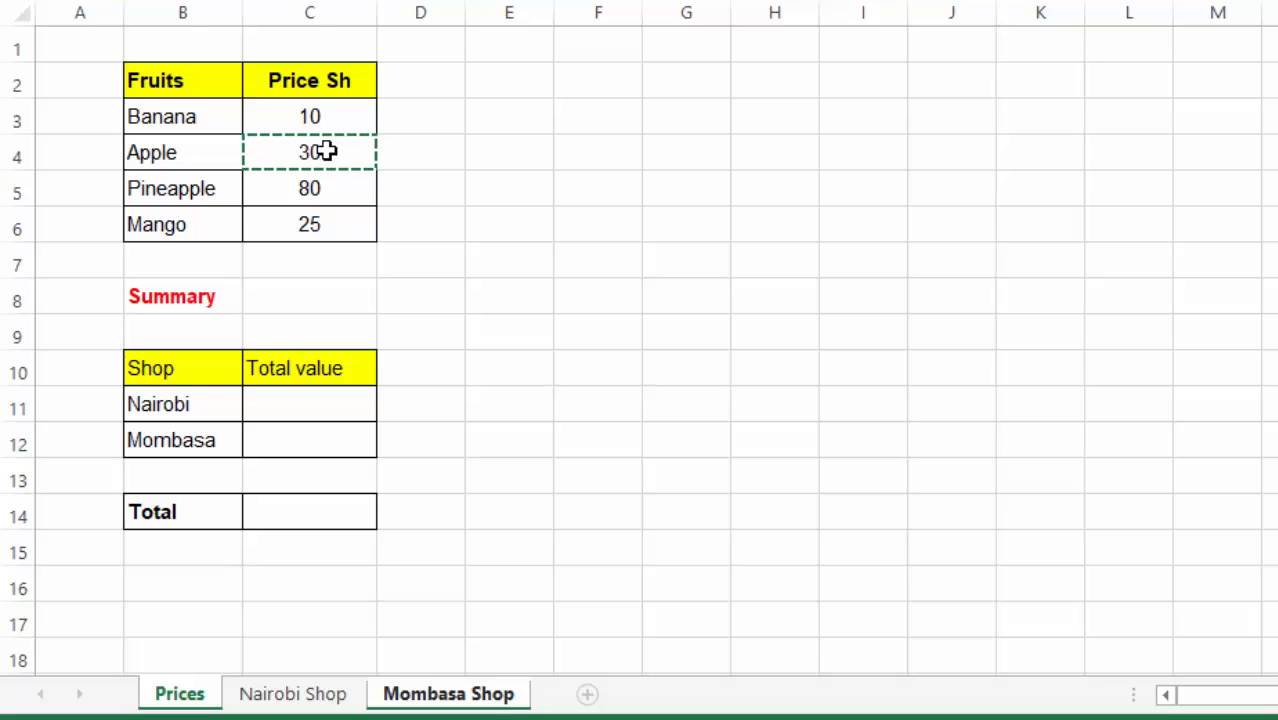
pyautogui.press('Return')
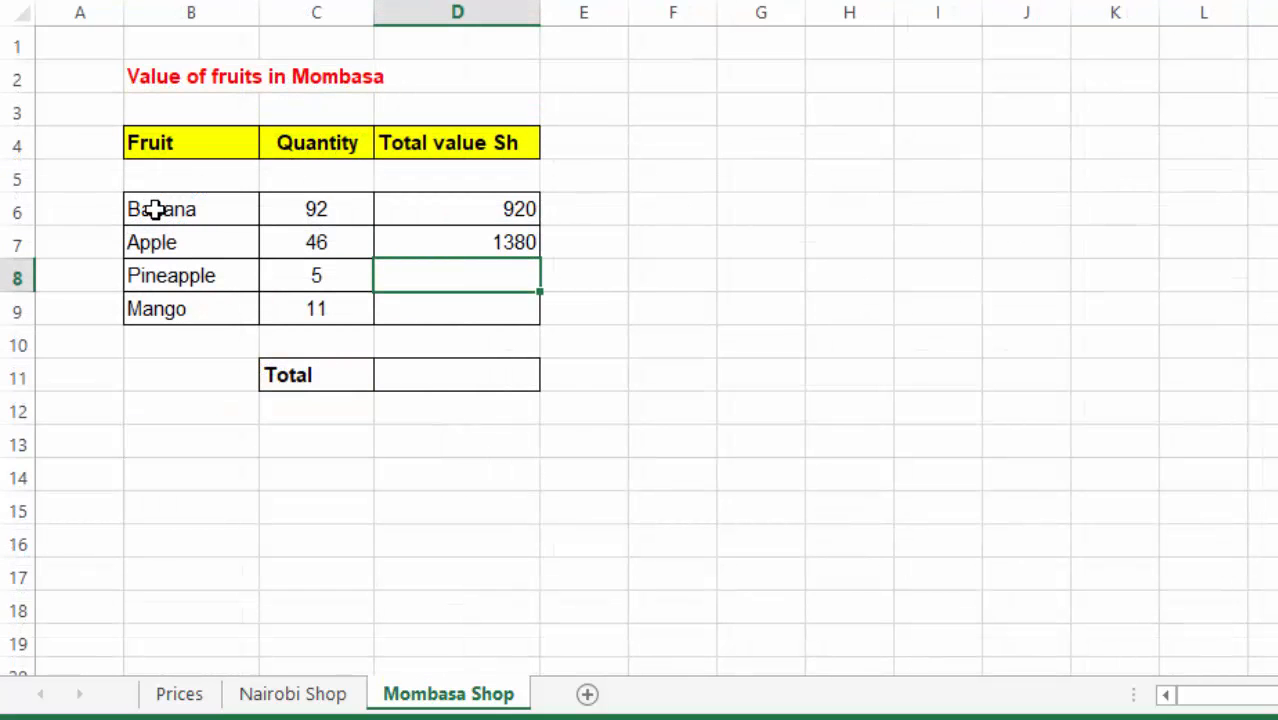
# Compare the order of the fruits in B6:B9 on Mombasa Shop with B3:B6 on Prices, ending on Mombasa Shop
pyautogui.moveTo(155, 209); pyautogui.dragTo(145, 307)
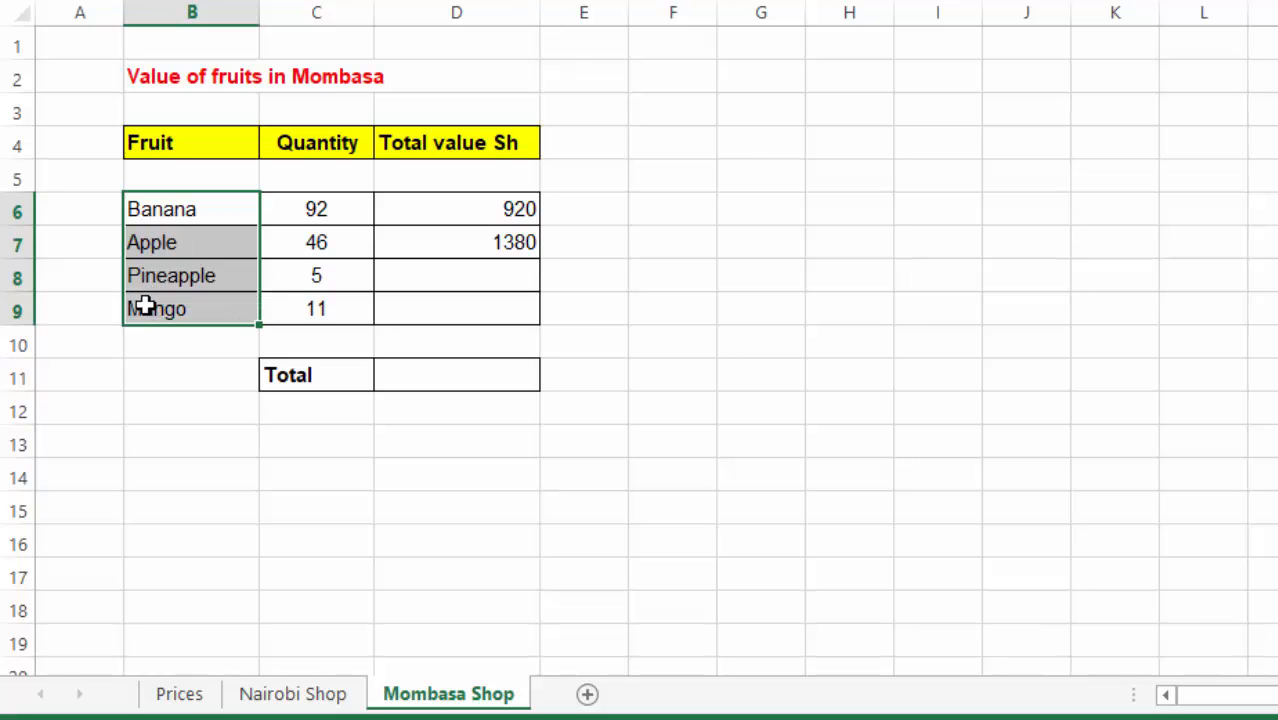
pyautogui.click(182, 696)
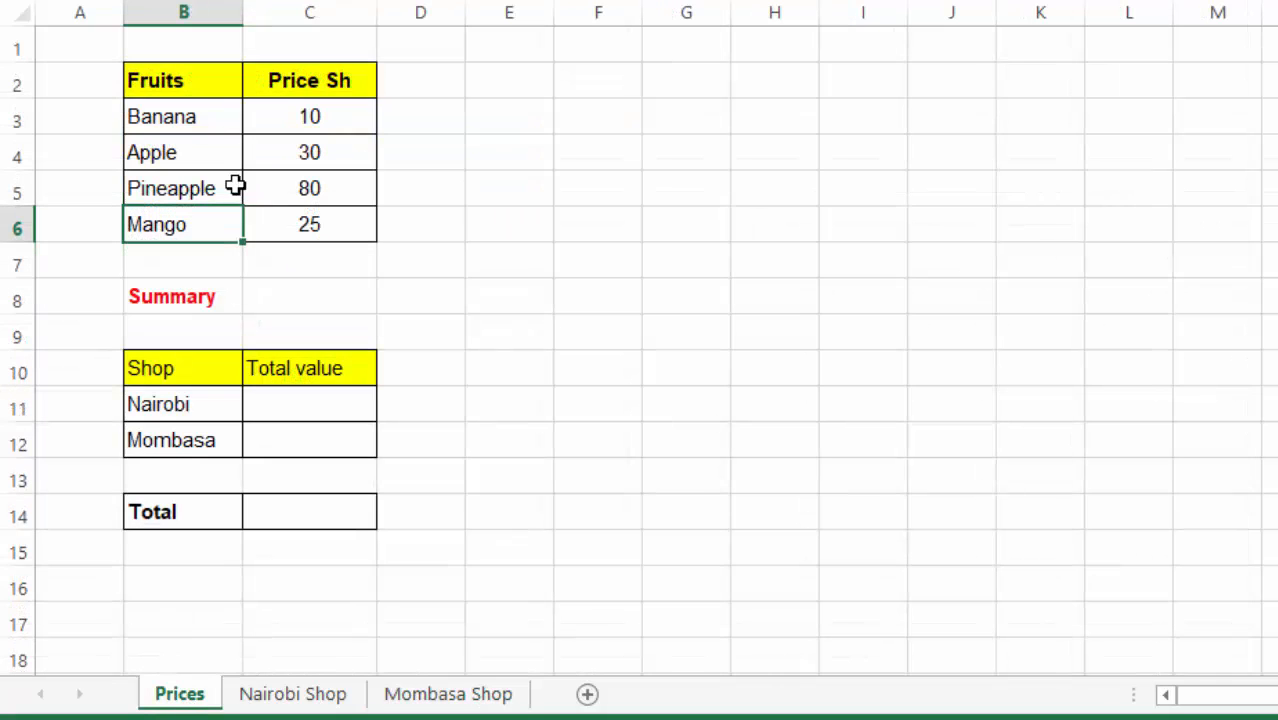
pyautogui.moveTo(165, 123); pyautogui.dragTo(166, 236)
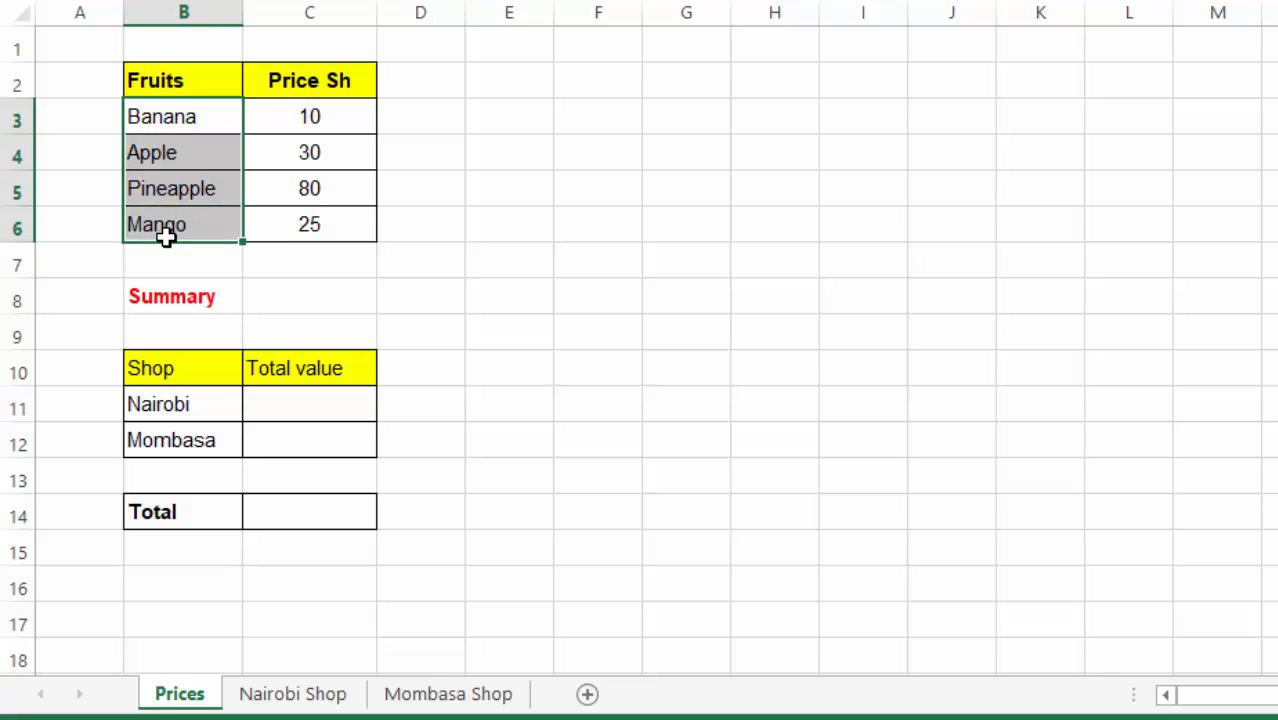
pyautogui.click(288, 698)
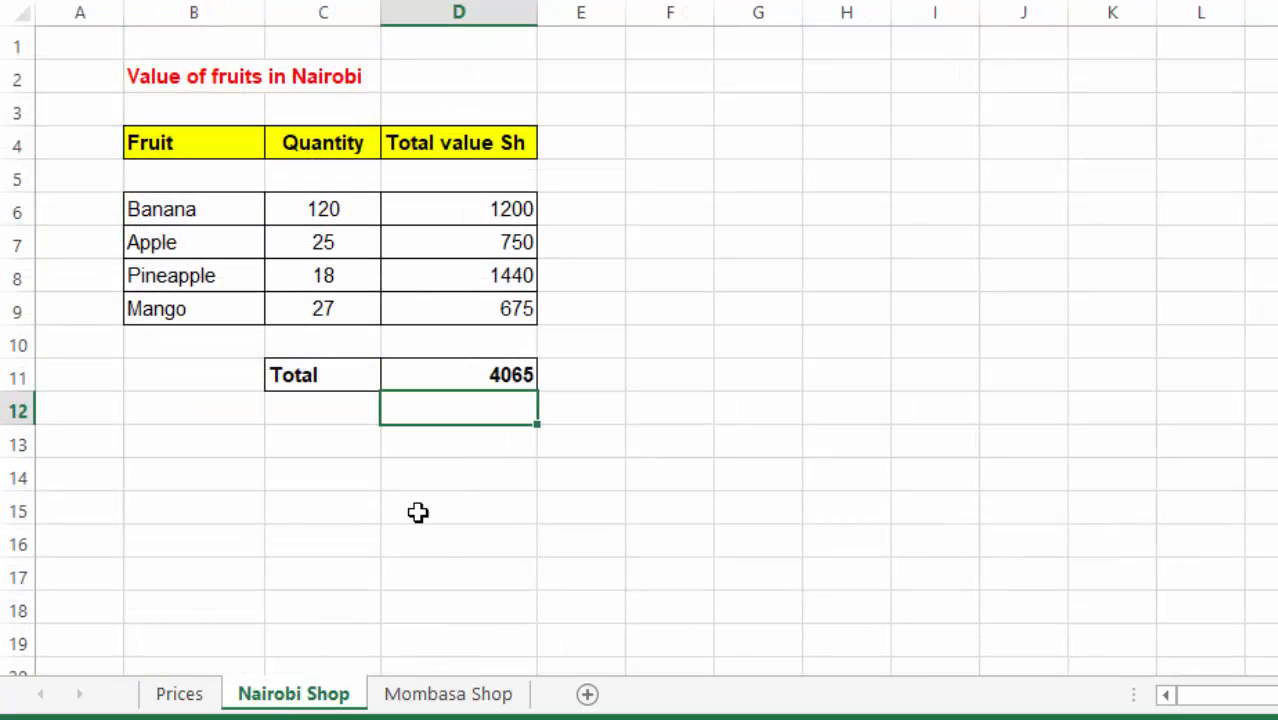
pyautogui.click(420, 698)
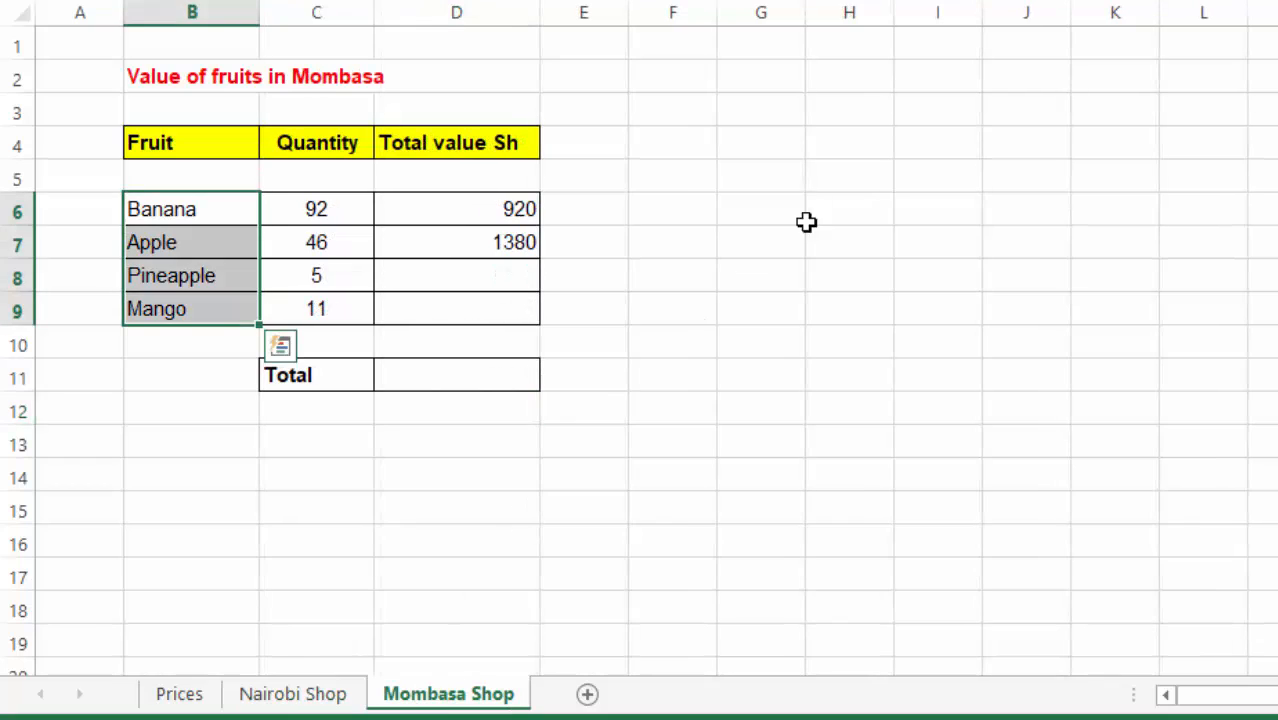
pyautogui.click(808, 220)
# Fill the apple total value formula on Mombasa Shop from D7 down to D9 for Pineapple and Mango
pyautogui.click(488, 247)
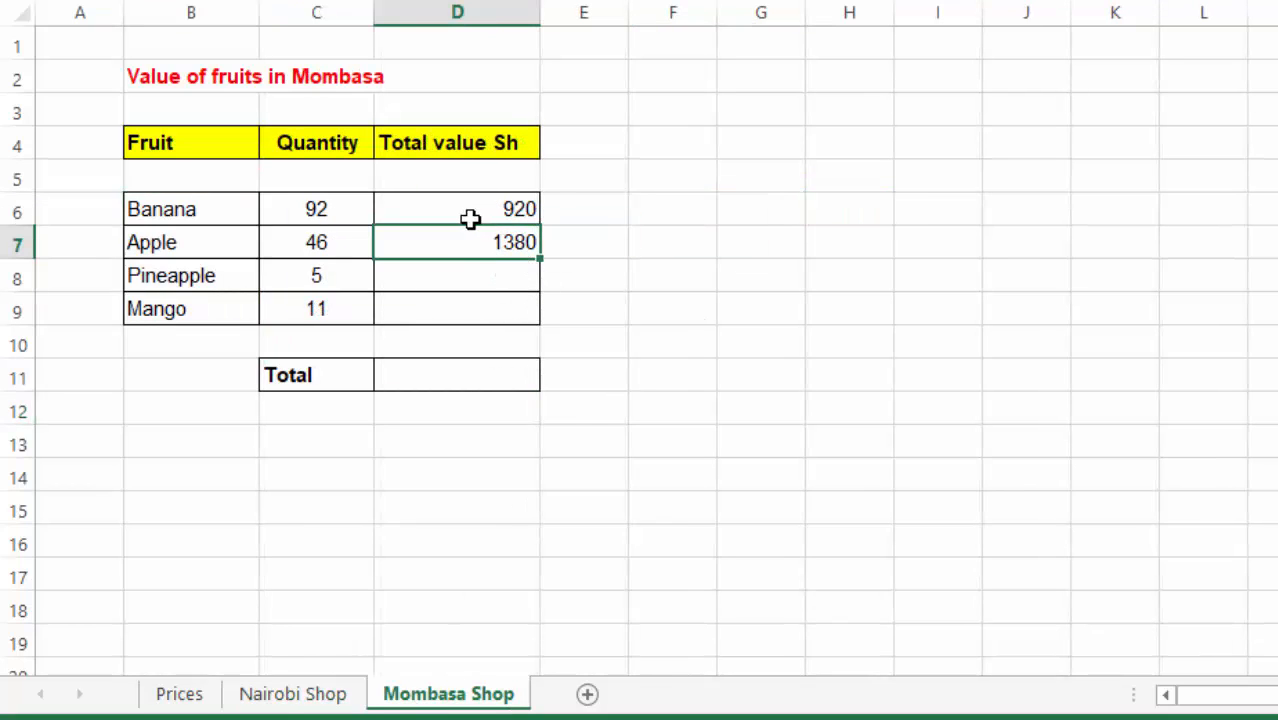
pyautogui.moveTo(540, 260); pyautogui.dragTo(596, 337)
pyautogui.click(708, 178)
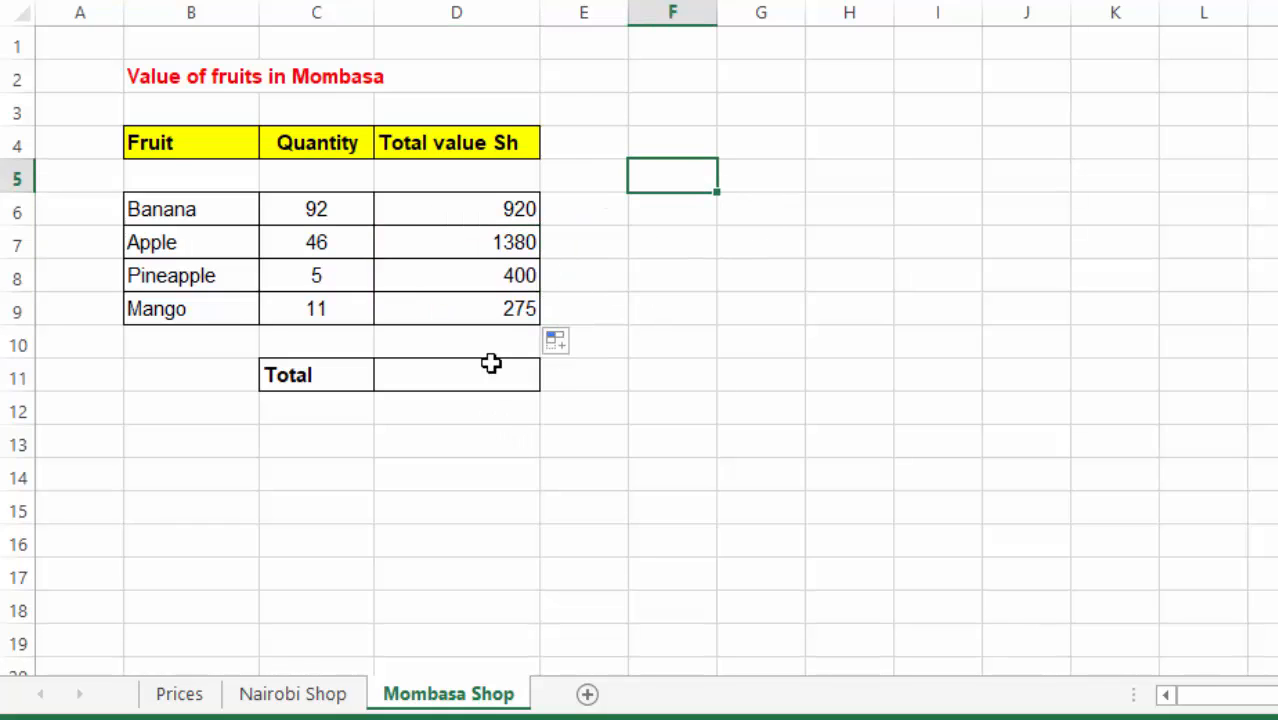
# Calculate the Mombasa Shop total in D11 with a SUM formula over D6:D9
pyautogui.moveTo(474, 208); pyautogui.dragTo(462, 303)
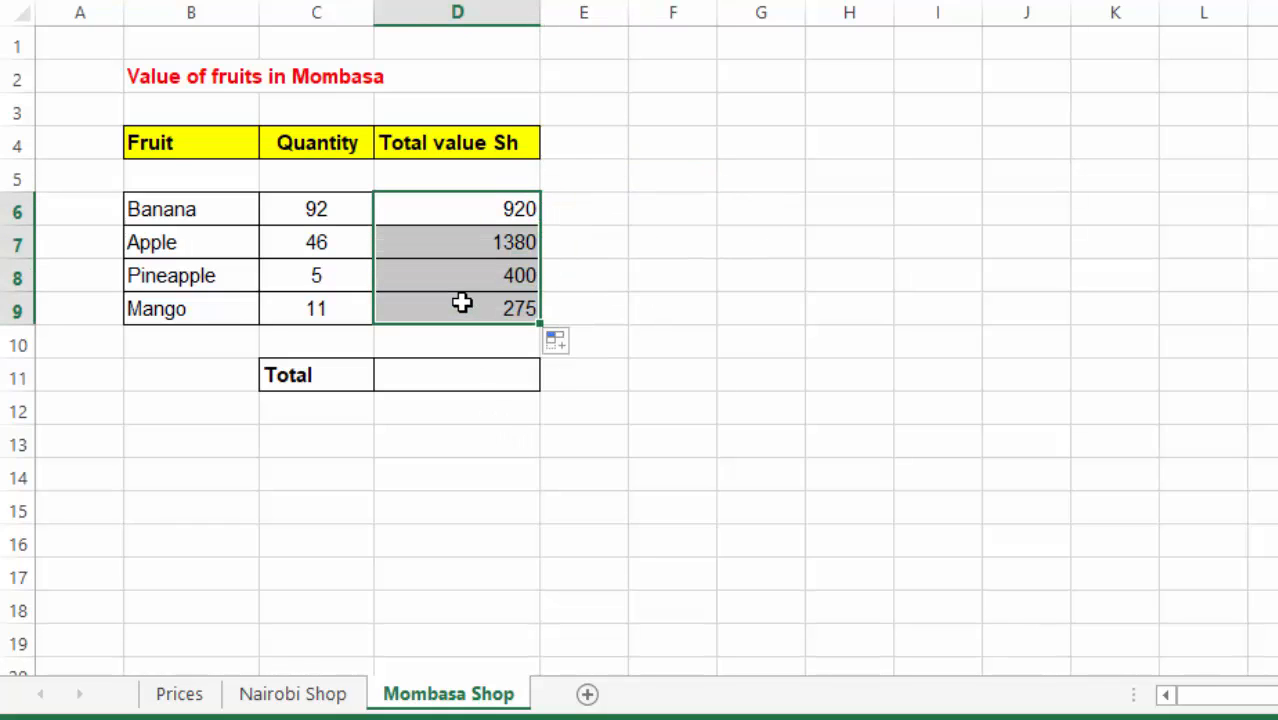
pyautogui.click(435, 378)
pyautogui.press('F2')
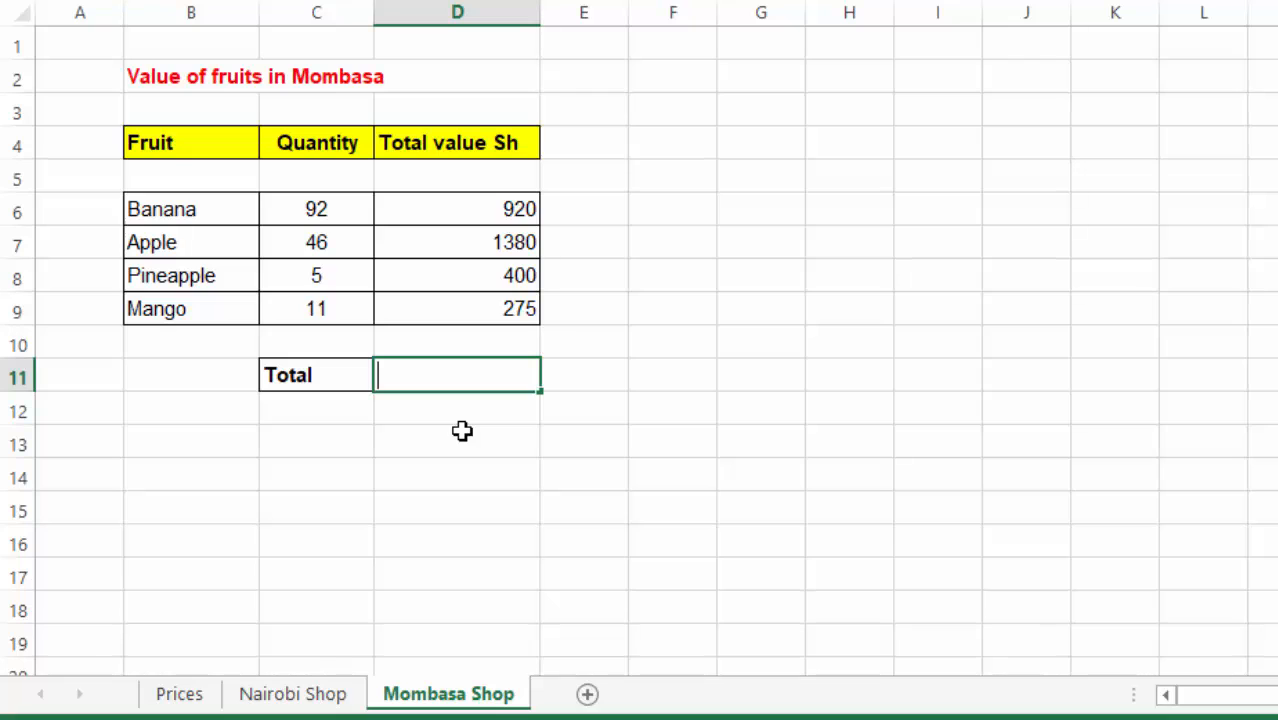
pyautogui.write('=sum')
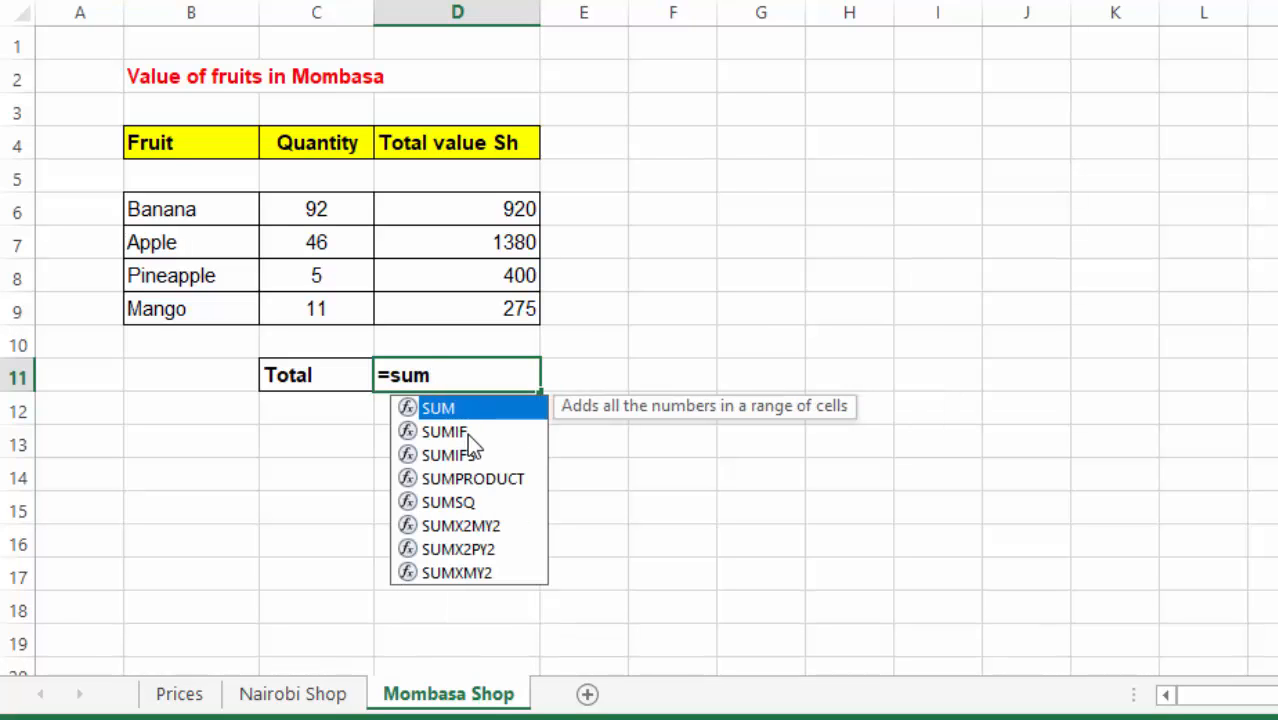
pyautogui.doubleClick(464, 408)
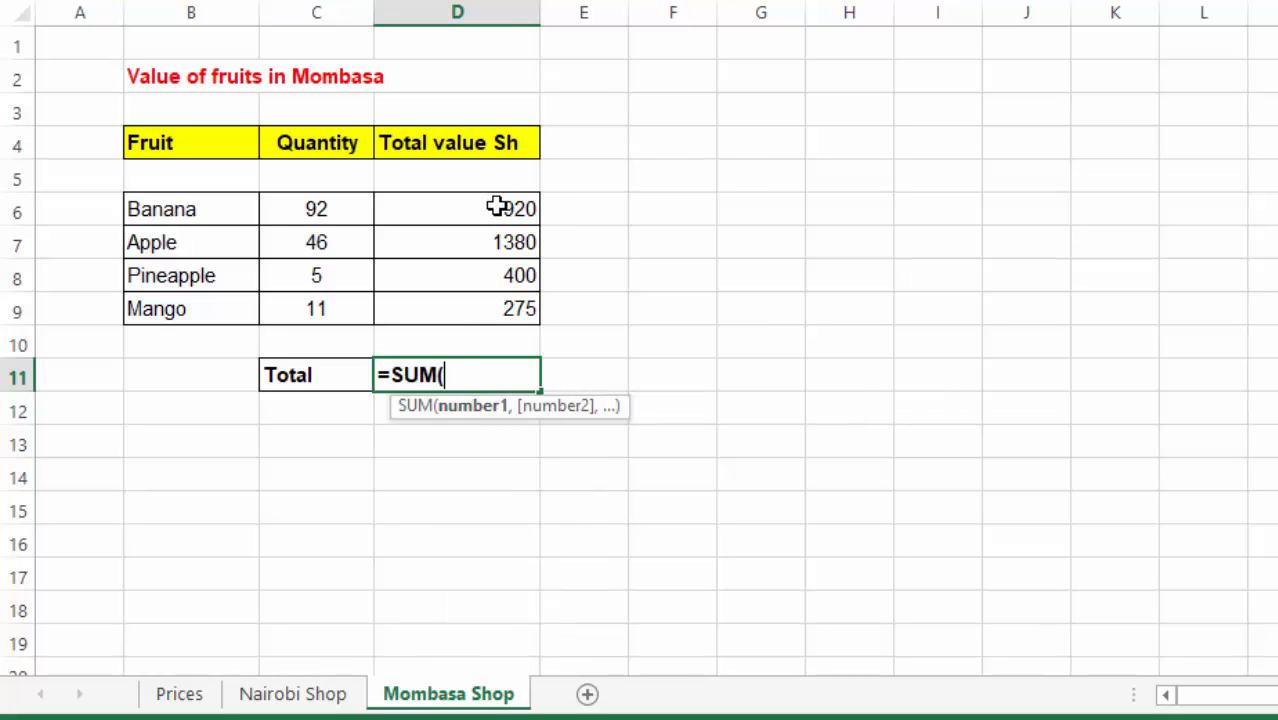
pyautogui.moveTo(497, 207); pyautogui.dragTo(505, 306)
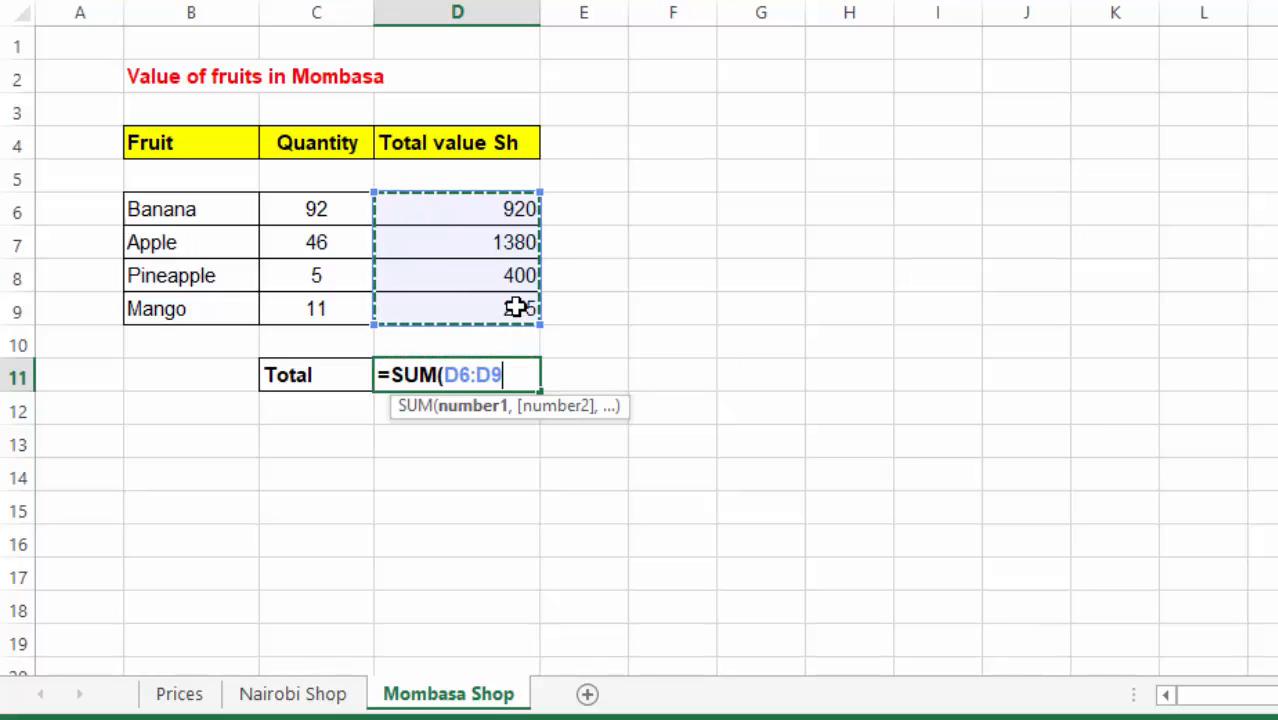
pyautogui.press('Return')
pyautogui.click(630, 403)
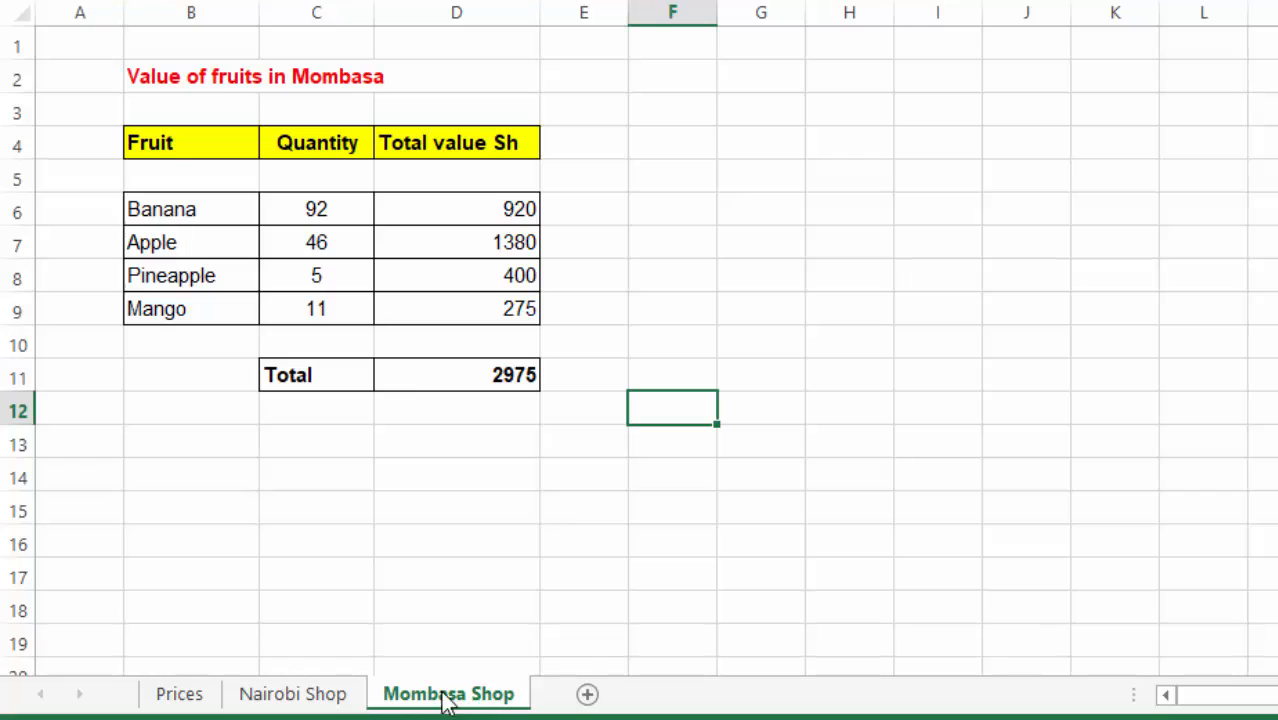
# Review the total in D11 on Mombasa Shop, the Nairobi Shop values and the banana price in C3 on Prices, ending on Prices
pyautogui.click(491, 366)
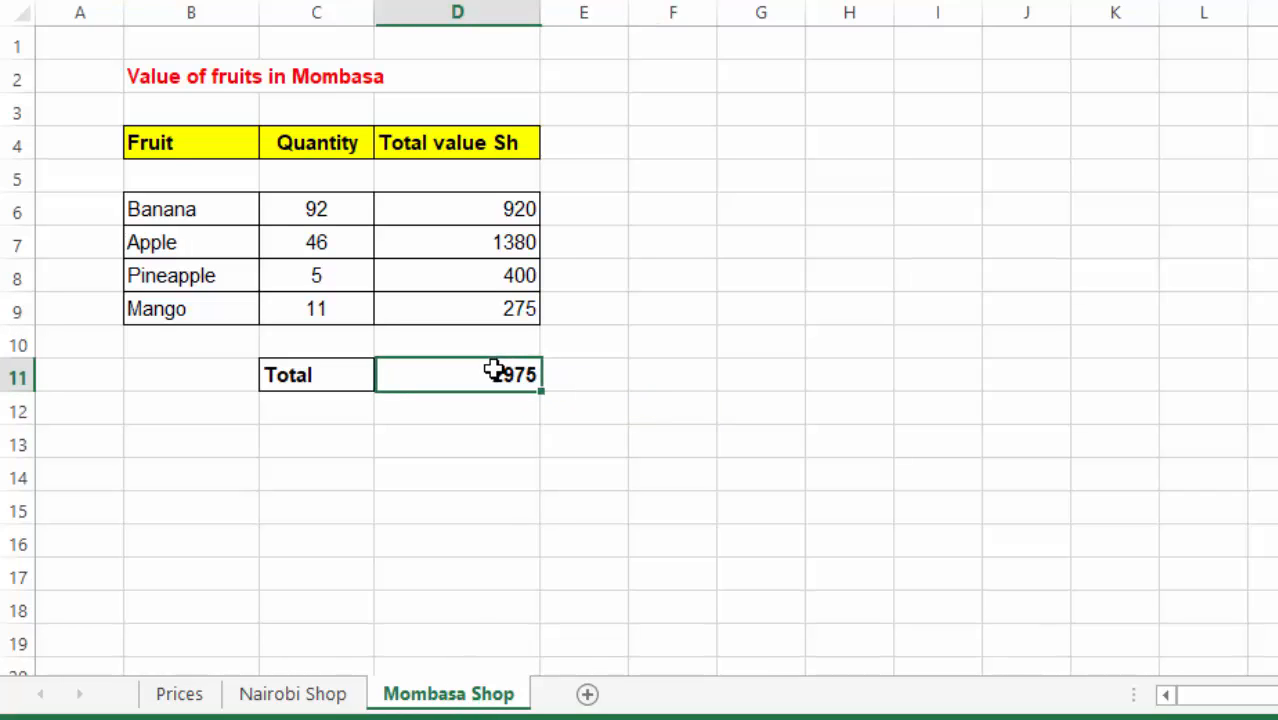
pyautogui.click(280, 697)
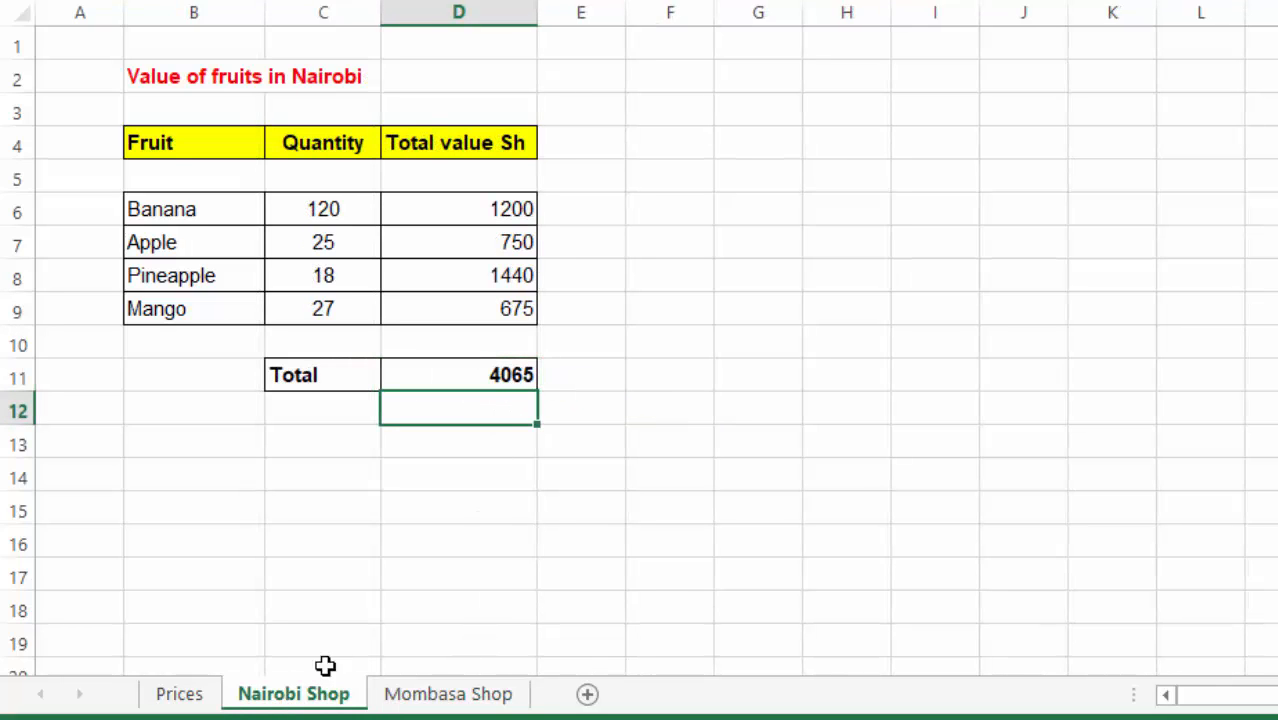
pyautogui.click(678, 318)
pyautogui.click(611, 445)
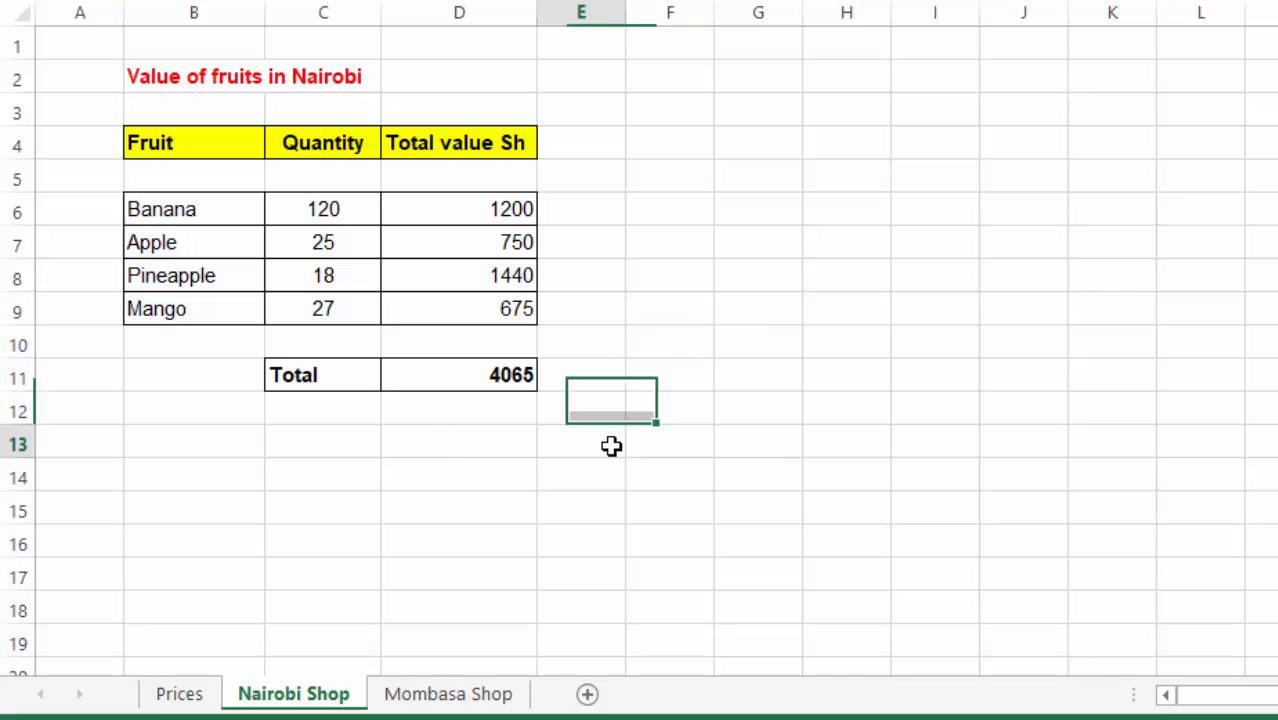
pyautogui.click(178, 697)
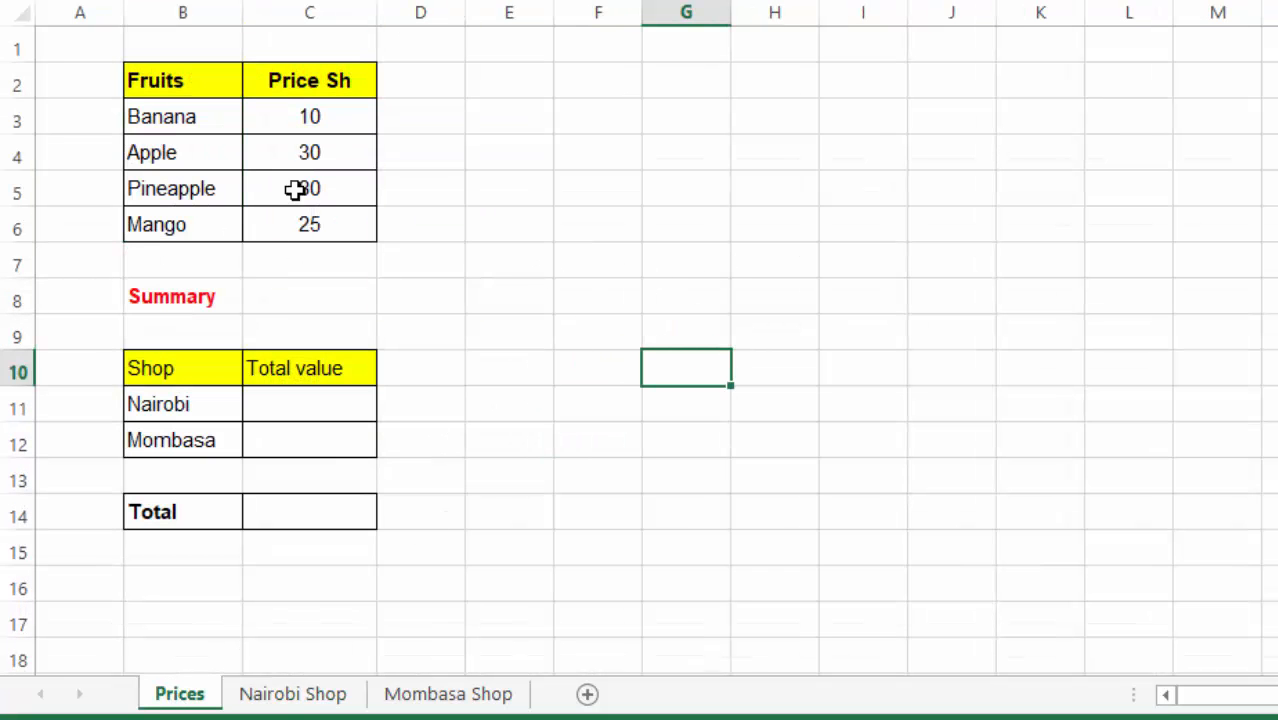
pyautogui.click(293, 110)
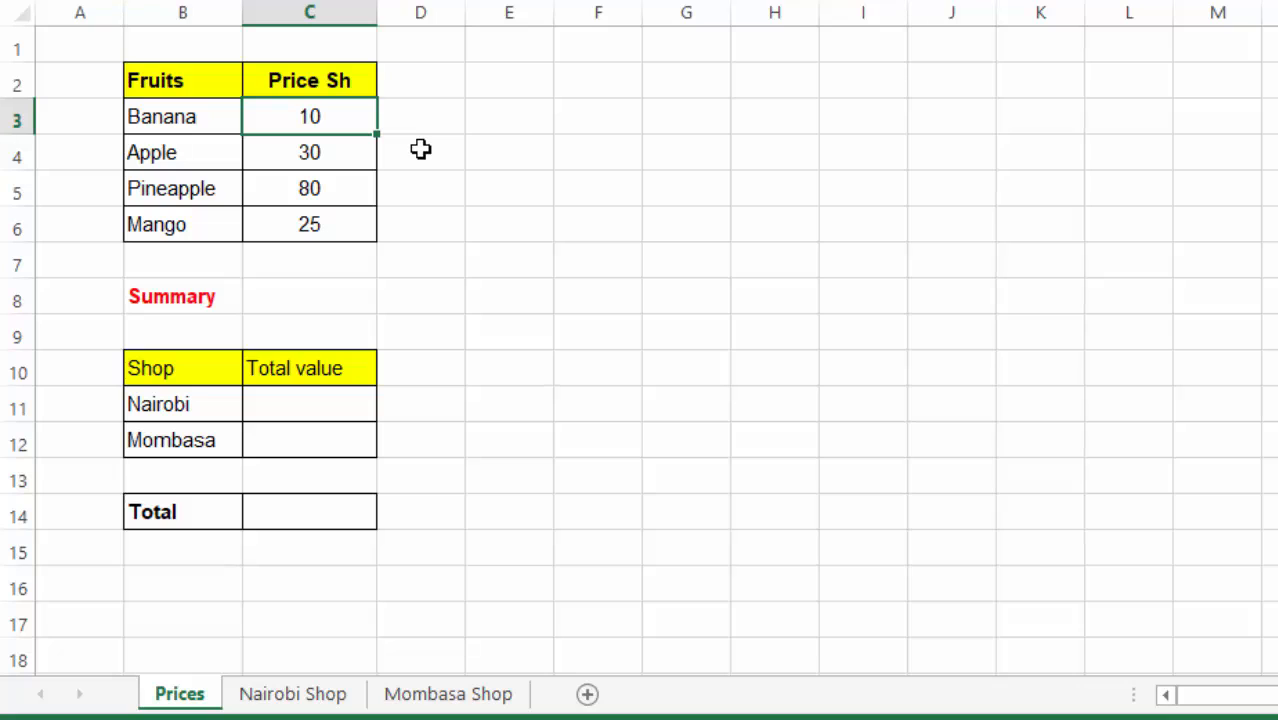
pyautogui.click(275, 695)
pyautogui.click(651, 271)
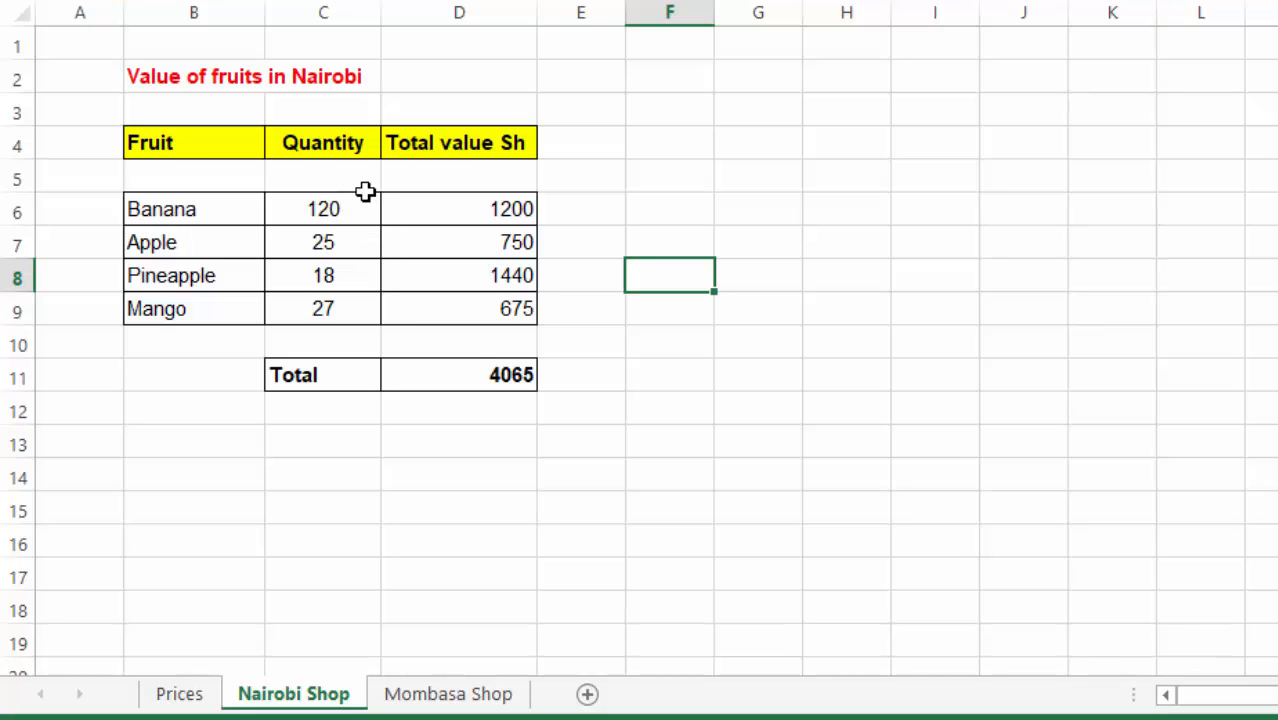
pyautogui.click(190, 695)
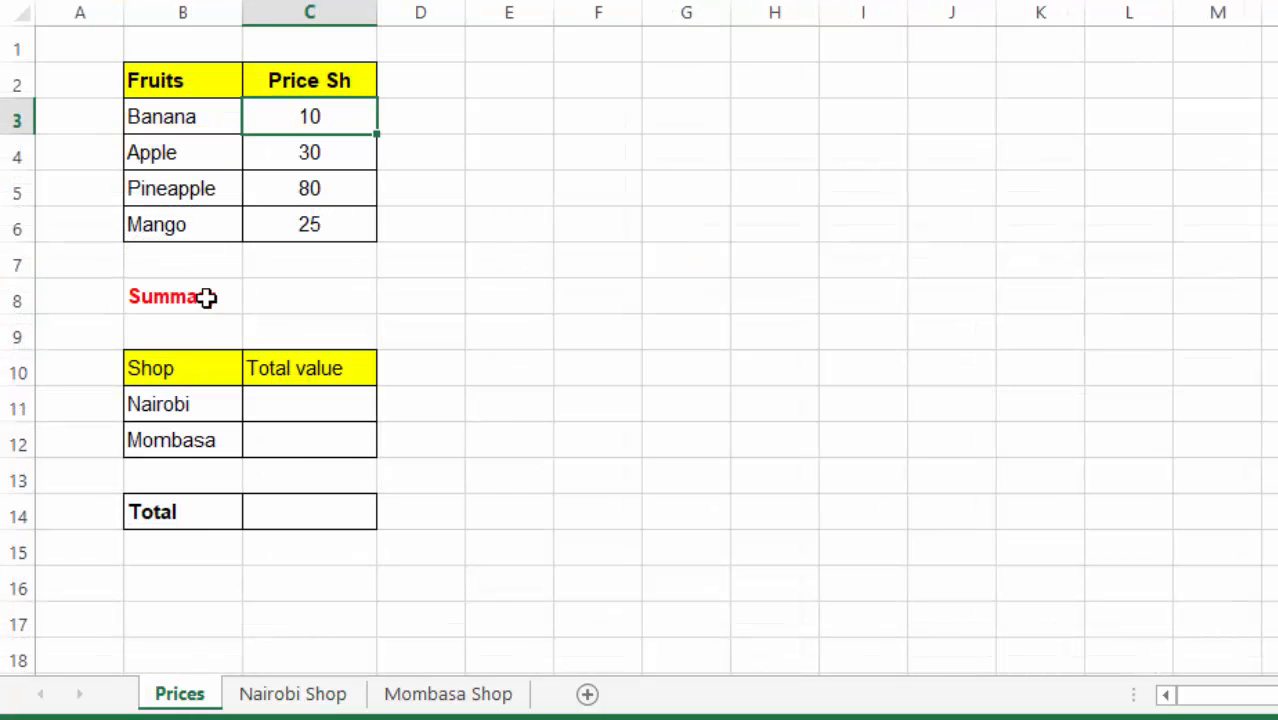
# Enter 1200 in F6 of Nairobi Shop as a comparison value for the banana total
pyautogui.click(264, 697)
pyautogui.click(337, 207)
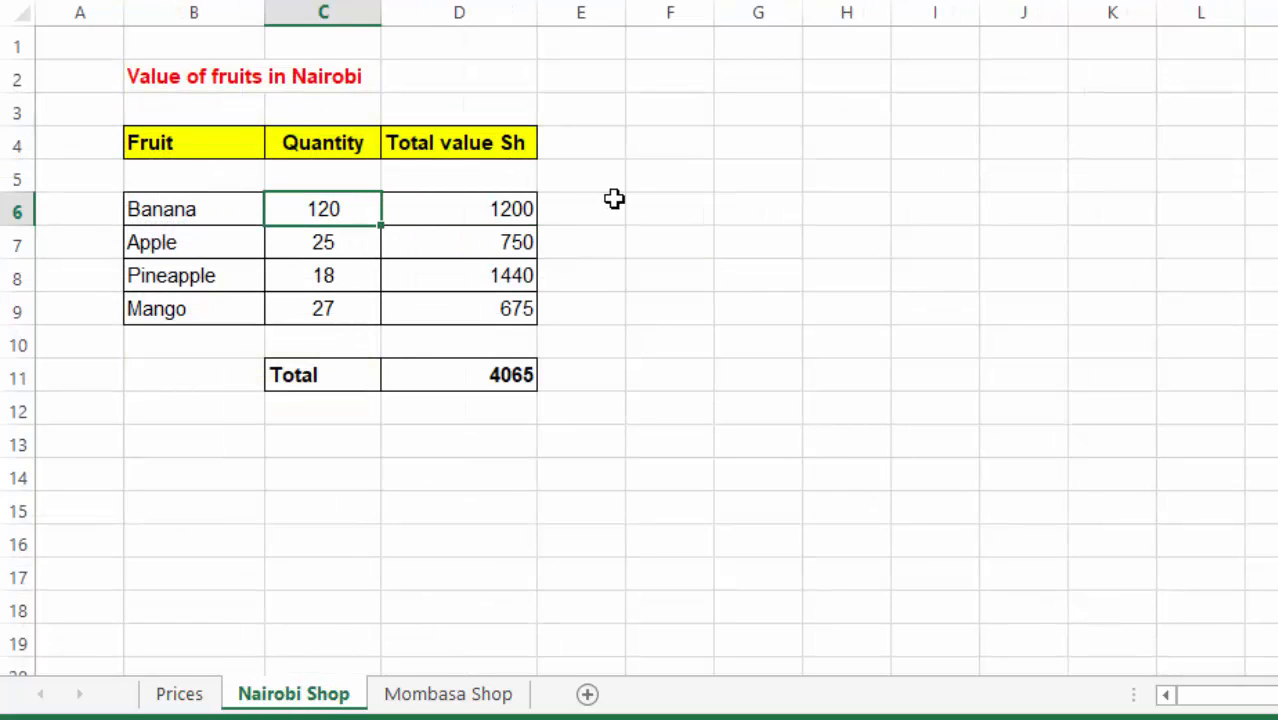
pyautogui.click(650, 208)
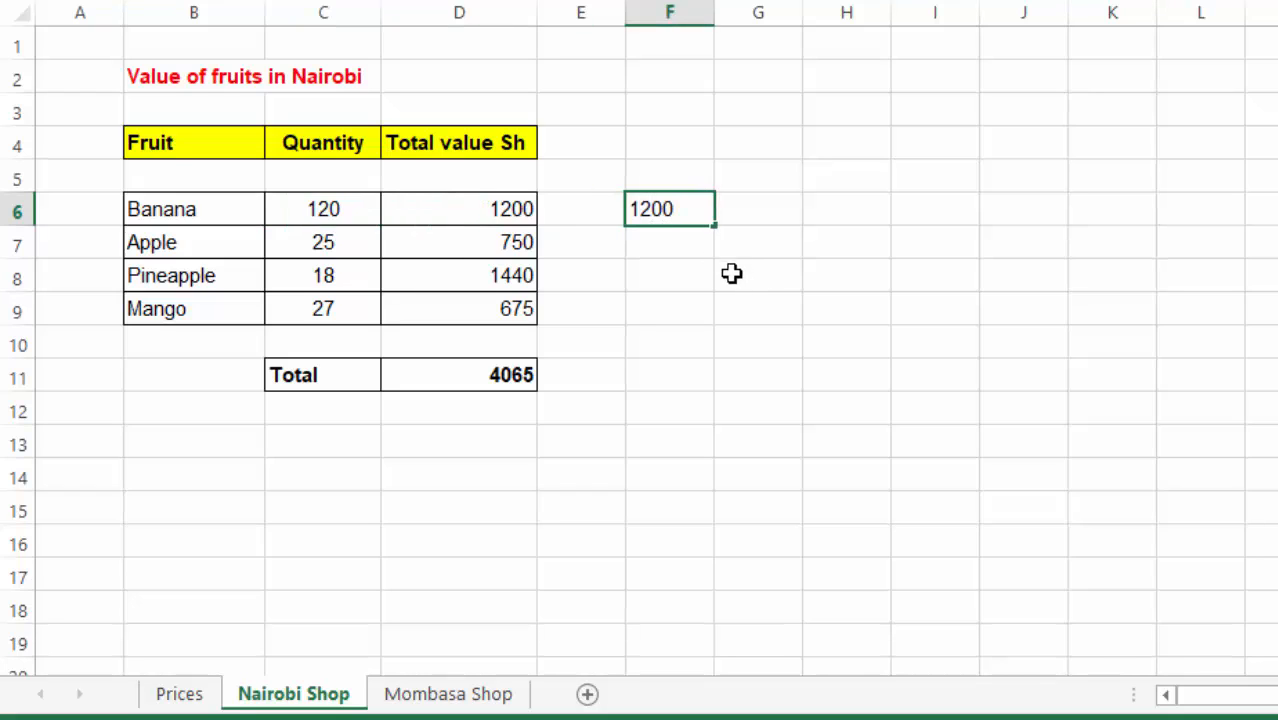
pyautogui.click(716, 312)
# Examine the banana price in C3 on Prices and the banana total values in D6 on Nairobi Shop and Mombasa Shop
pyautogui.click(188, 693)
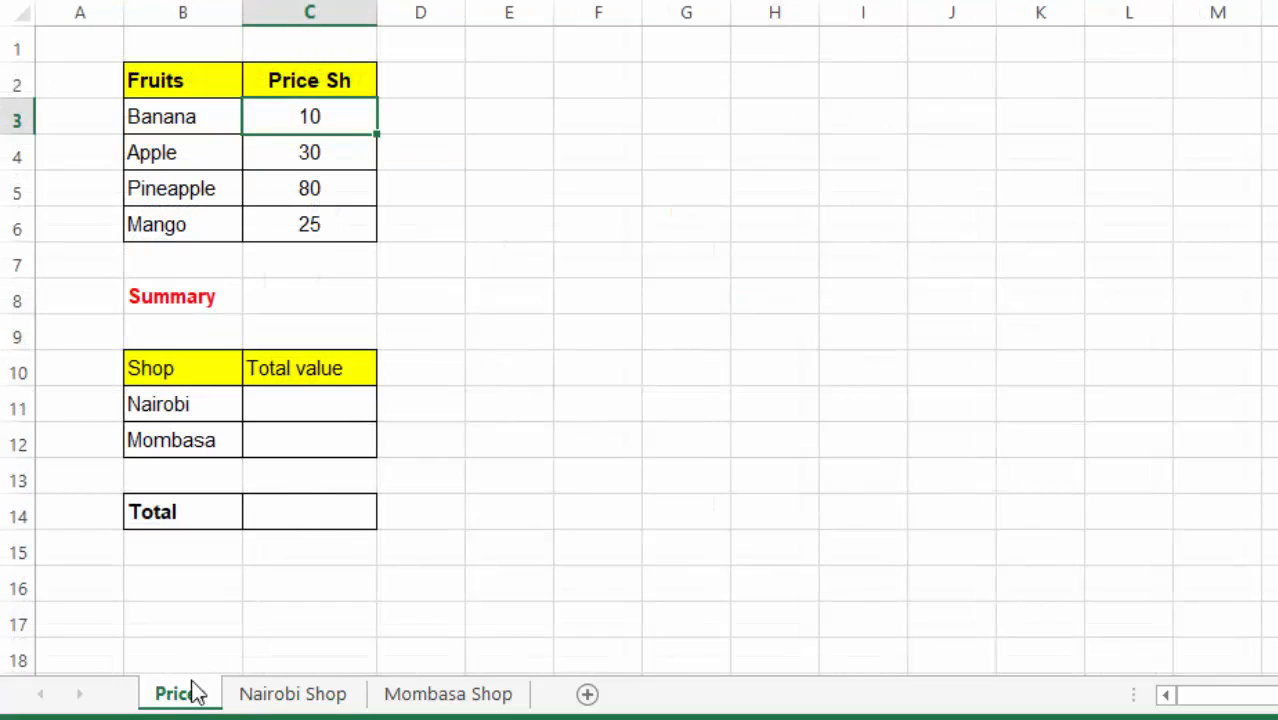
pyautogui.click(528, 212)
pyautogui.click(300, 127)
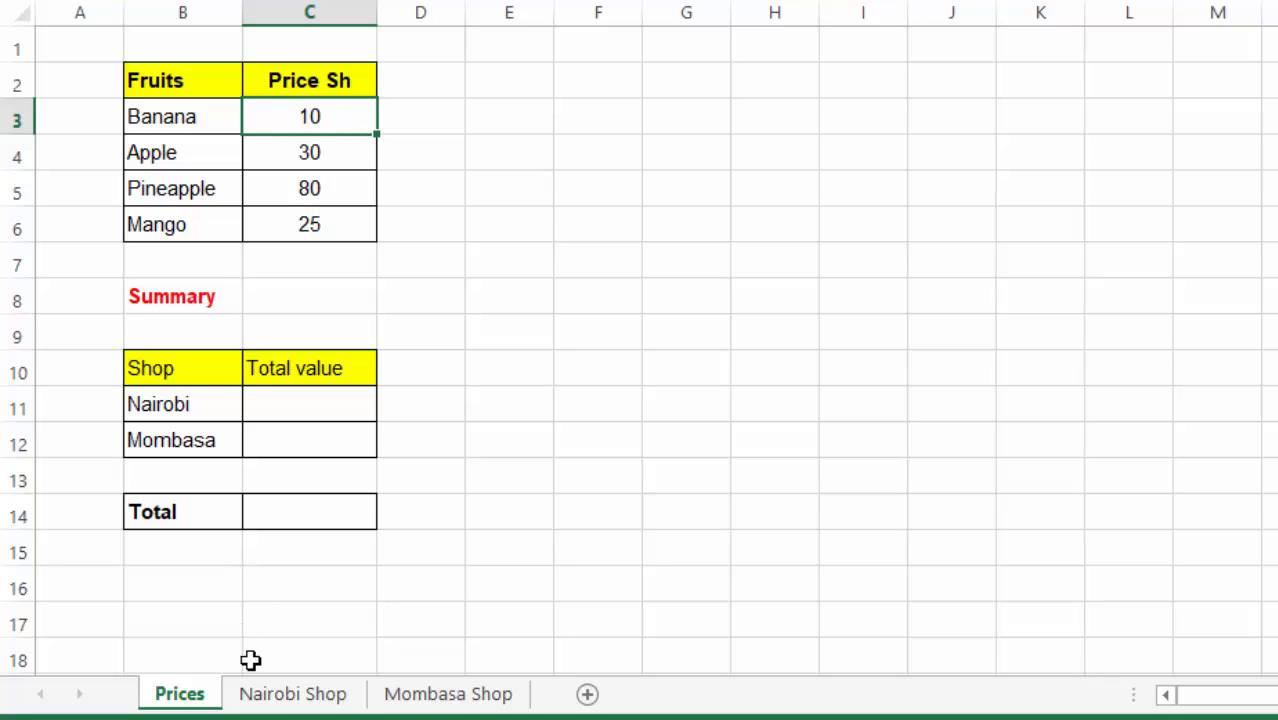
pyautogui.click(285, 694)
pyautogui.click(461, 206)
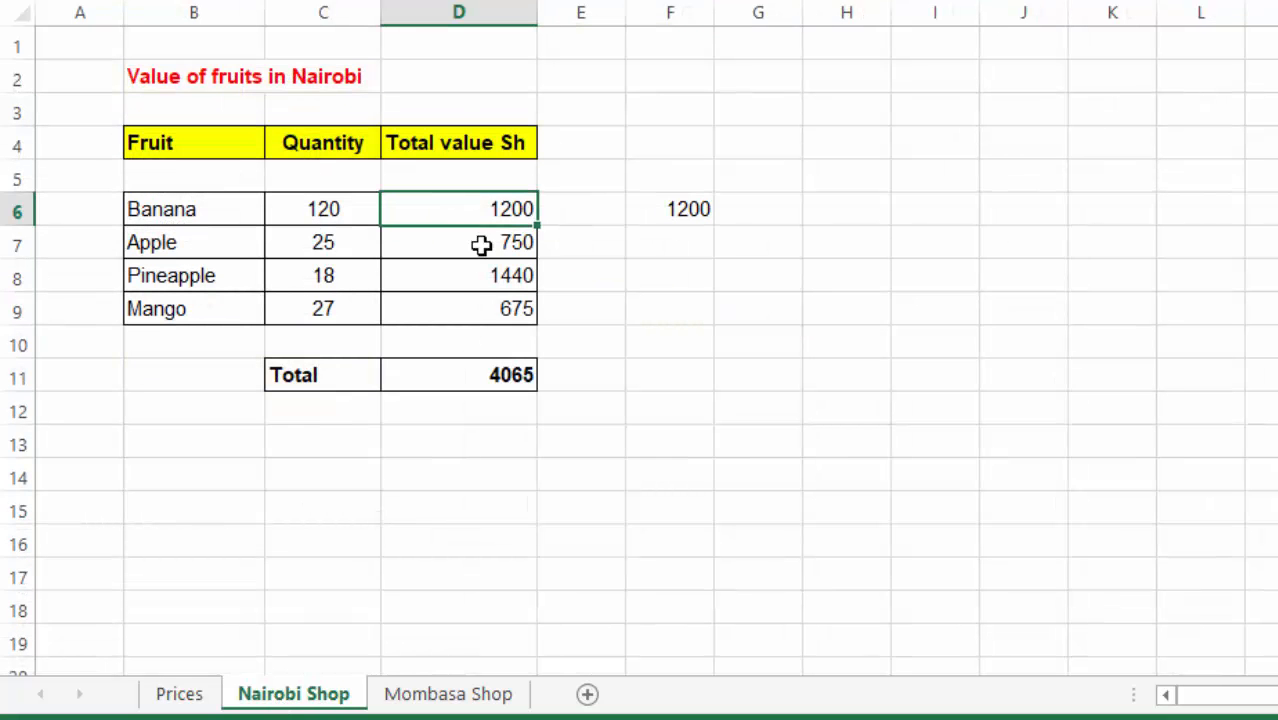
pyautogui.click(448, 694)
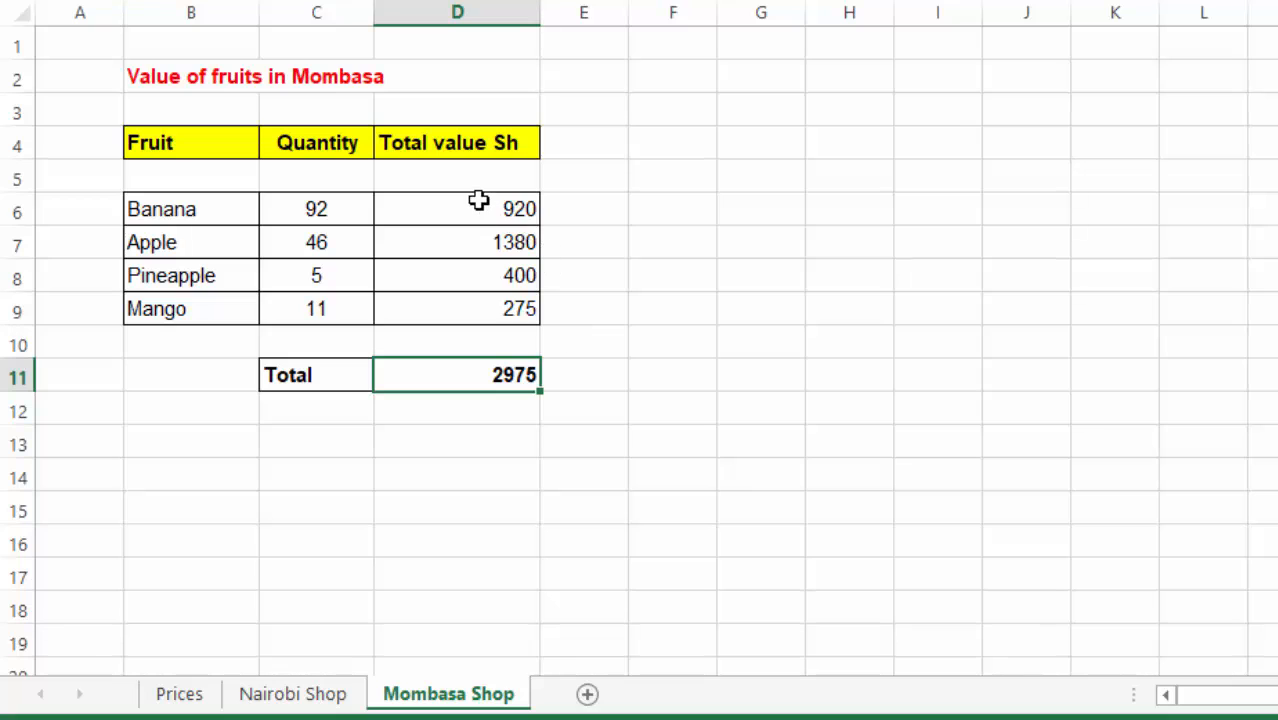
pyautogui.click(479, 201)
pyautogui.click(290, 697)
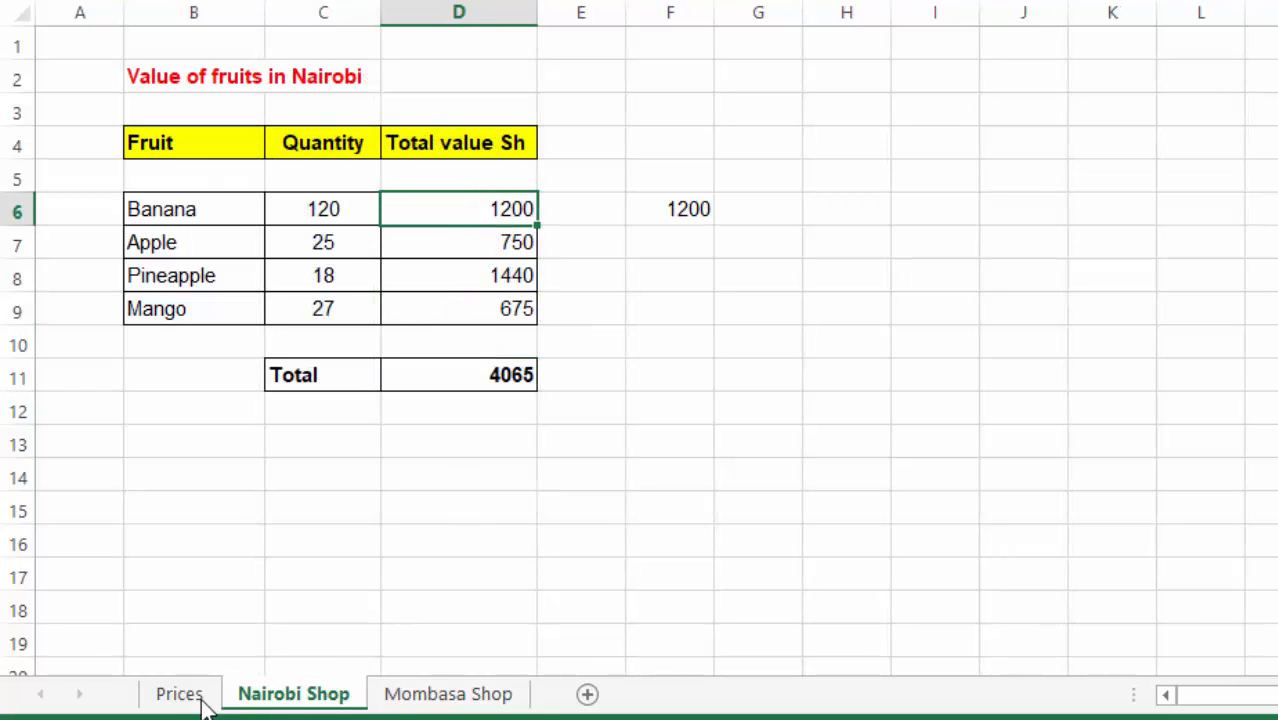
# Set the banana price in C3 of Prices to 15
pyautogui.click(185, 697)
pyautogui.click(738, 340)
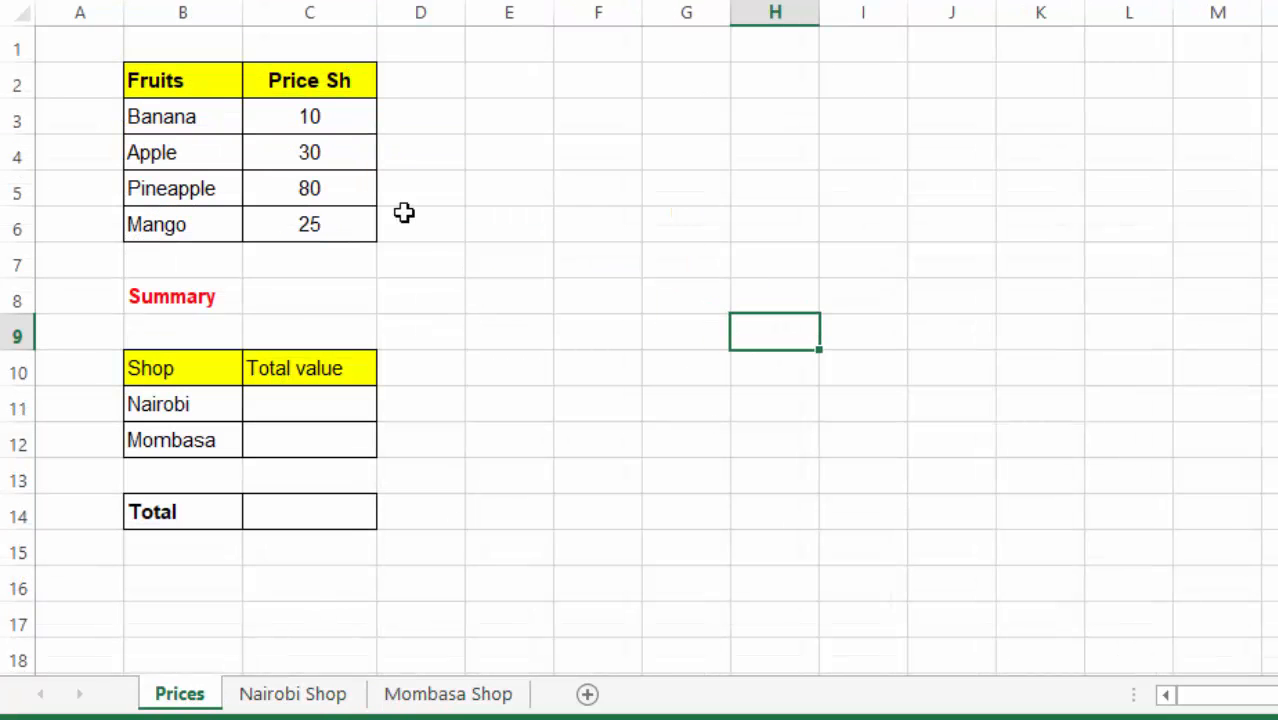
pyautogui.click(312, 119)
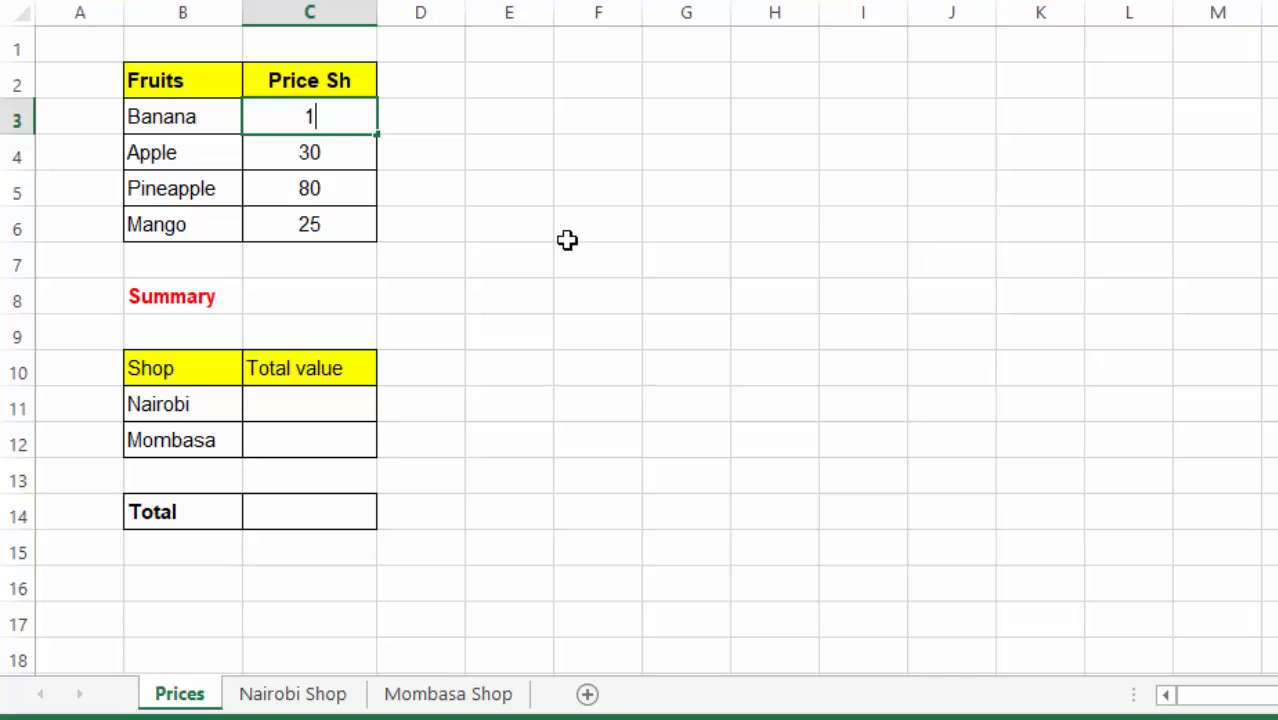
pyautogui.press('Return')
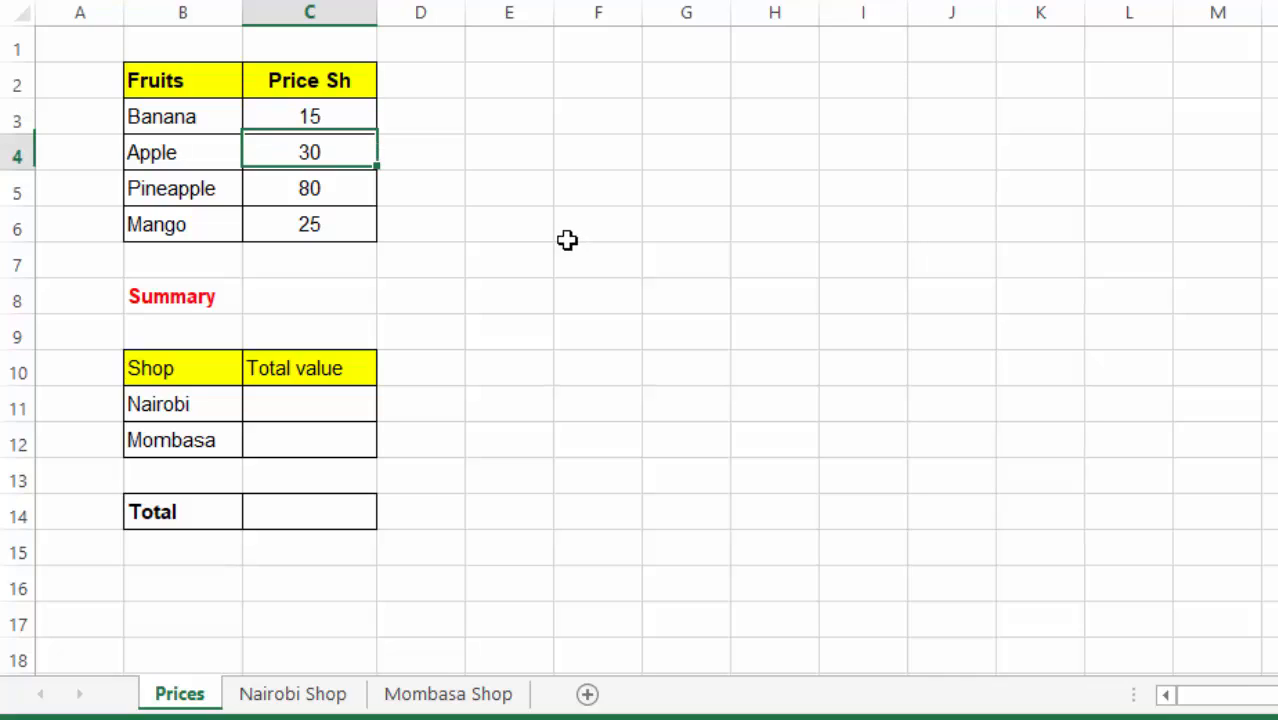
# Check how the banana total values in D6 on Nairobi Shop and Mombasa Shop respond to the price change
pyautogui.click(290, 694)
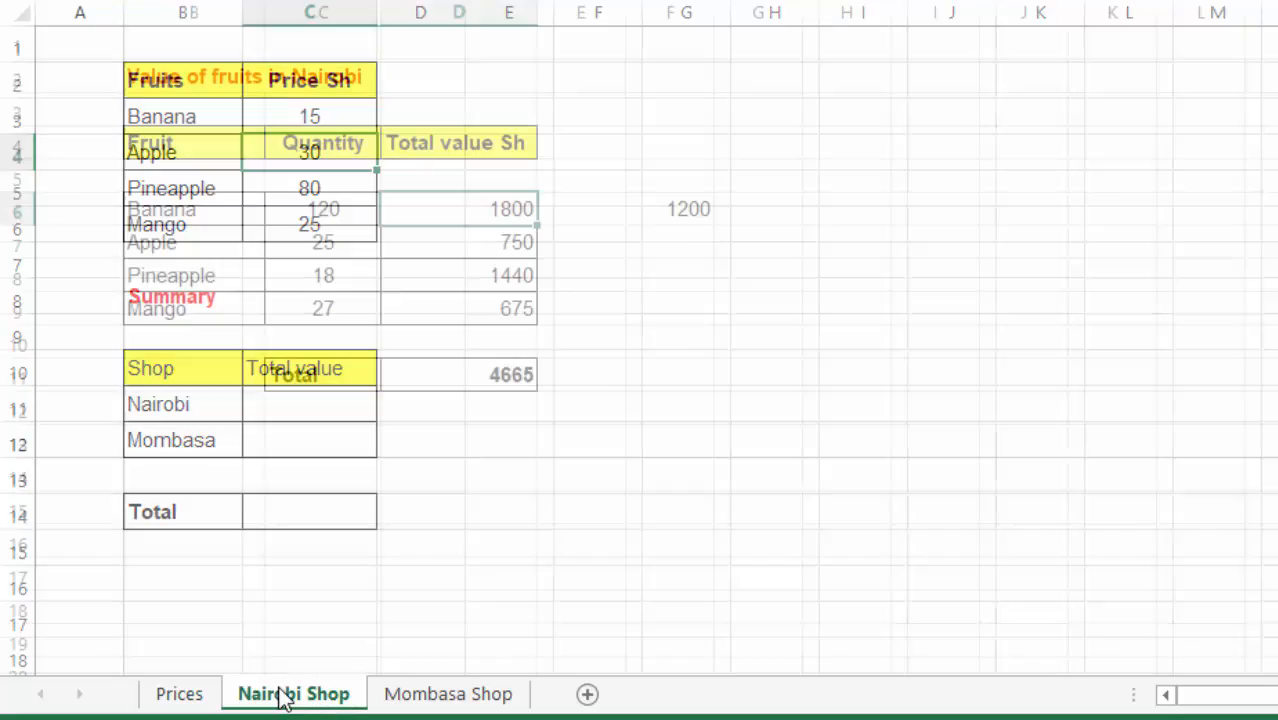
pyautogui.click(602, 205)
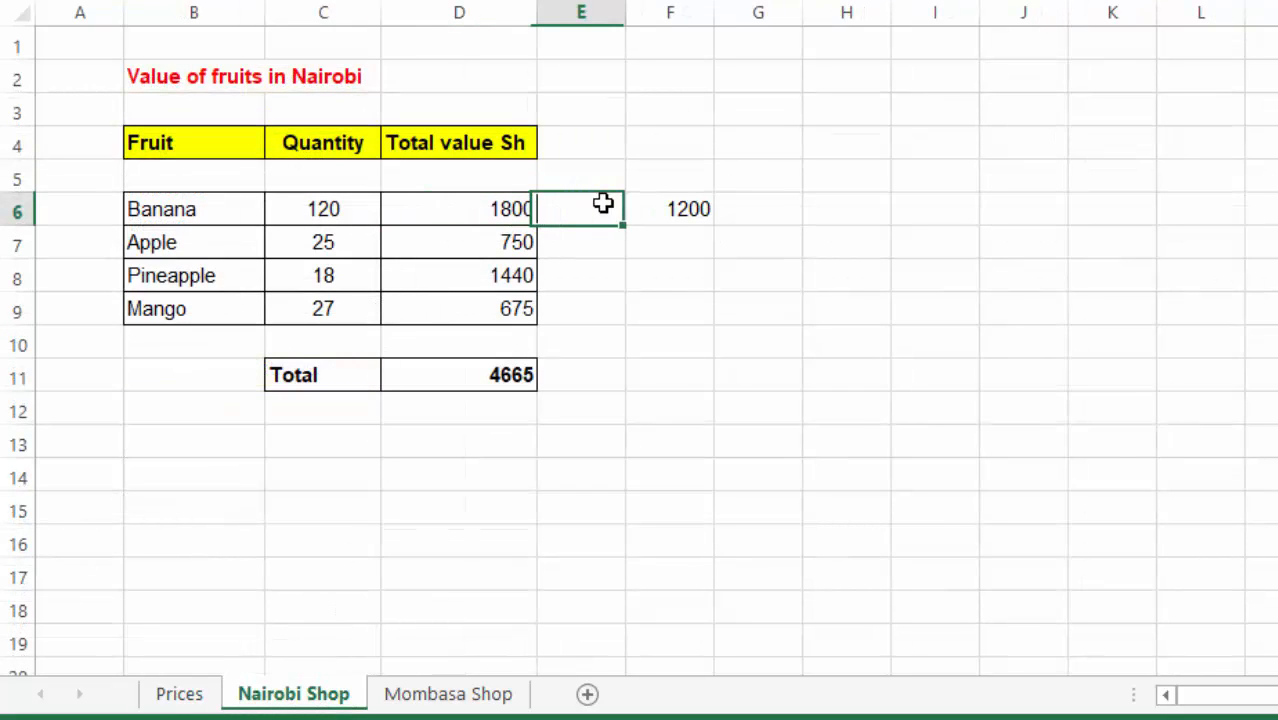
pyautogui.click(682, 208)
pyautogui.click(494, 208)
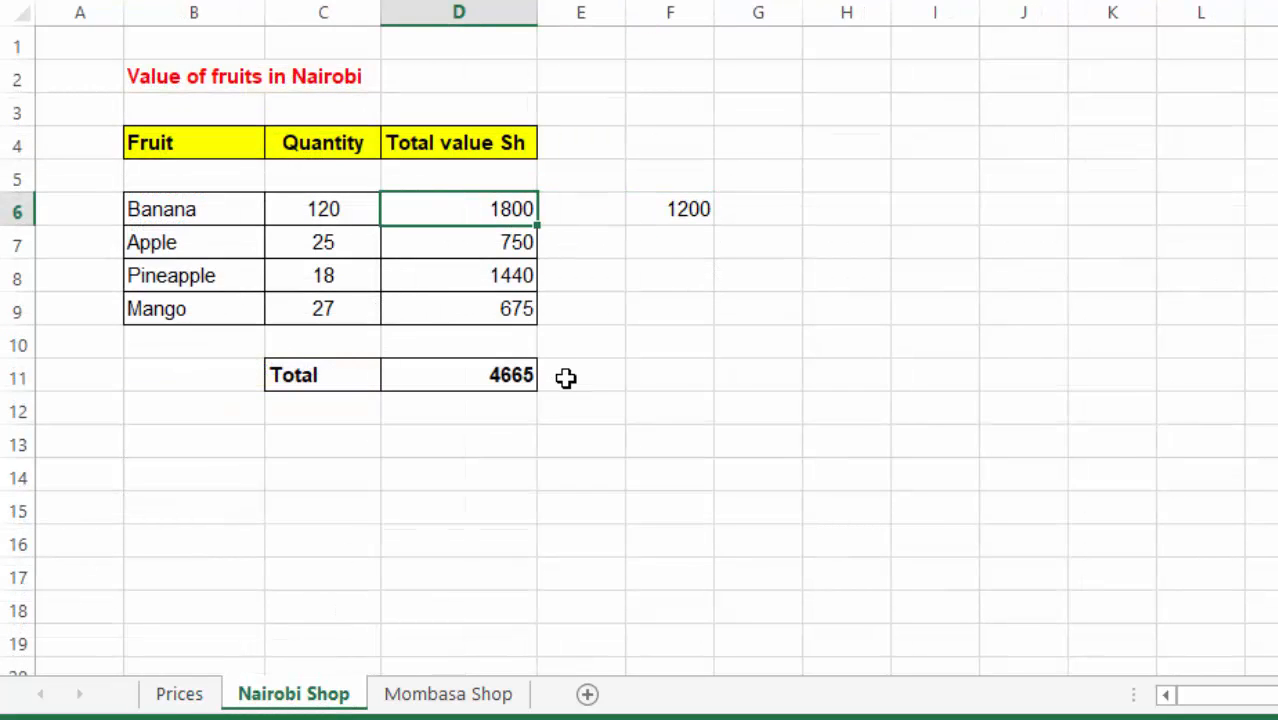
pyautogui.click(425, 700)
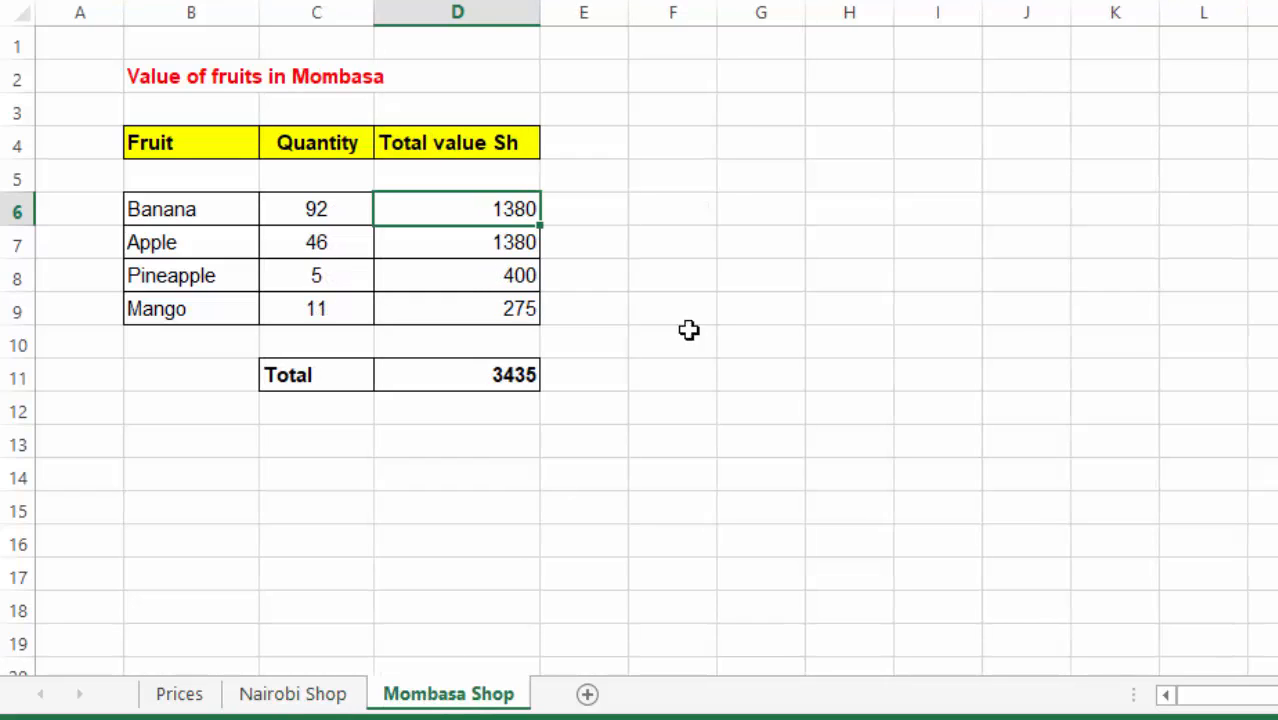
pyautogui.click(694, 203)
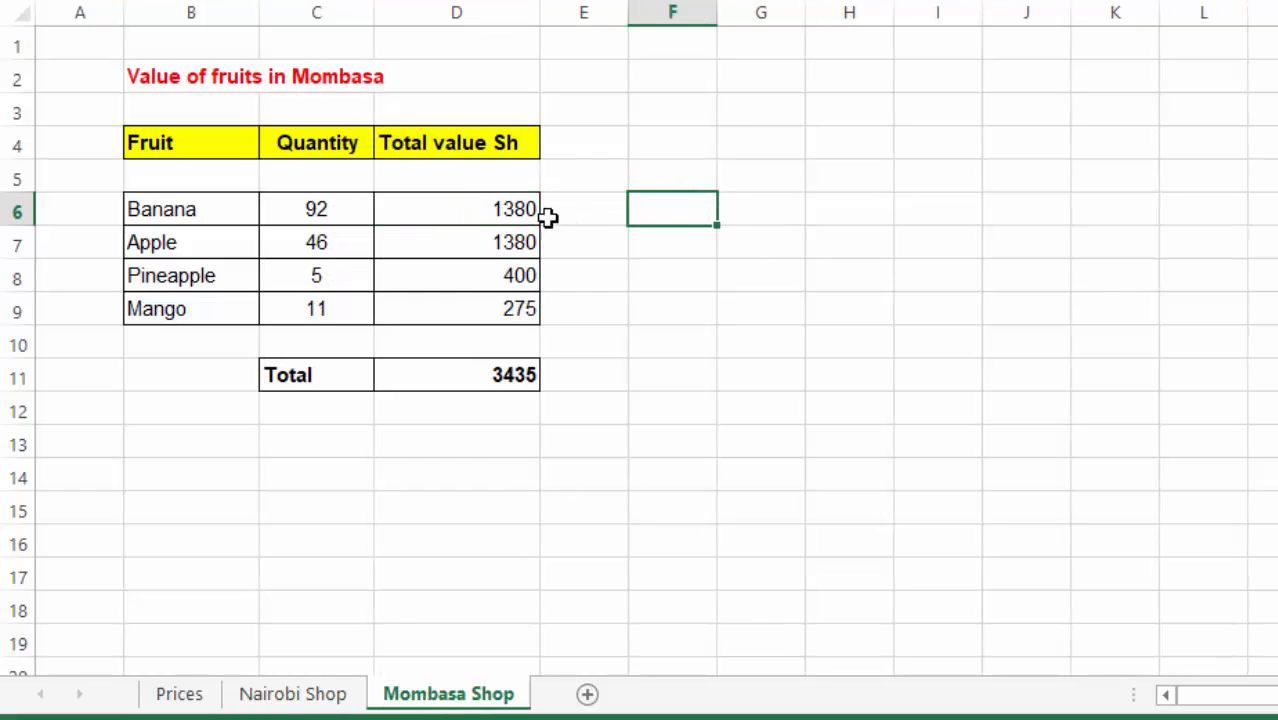
# Restore the banana price in C3 of Prices to 10
pyautogui.click(179, 698)
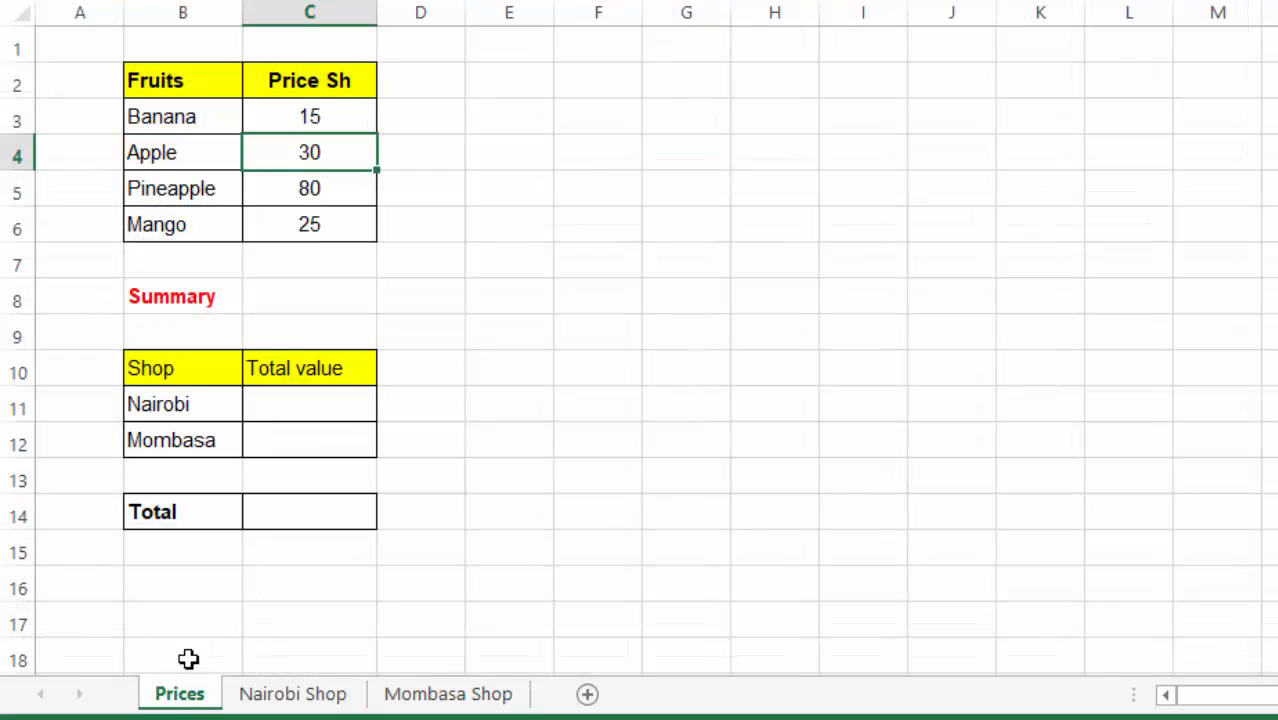
pyautogui.click(303, 117)
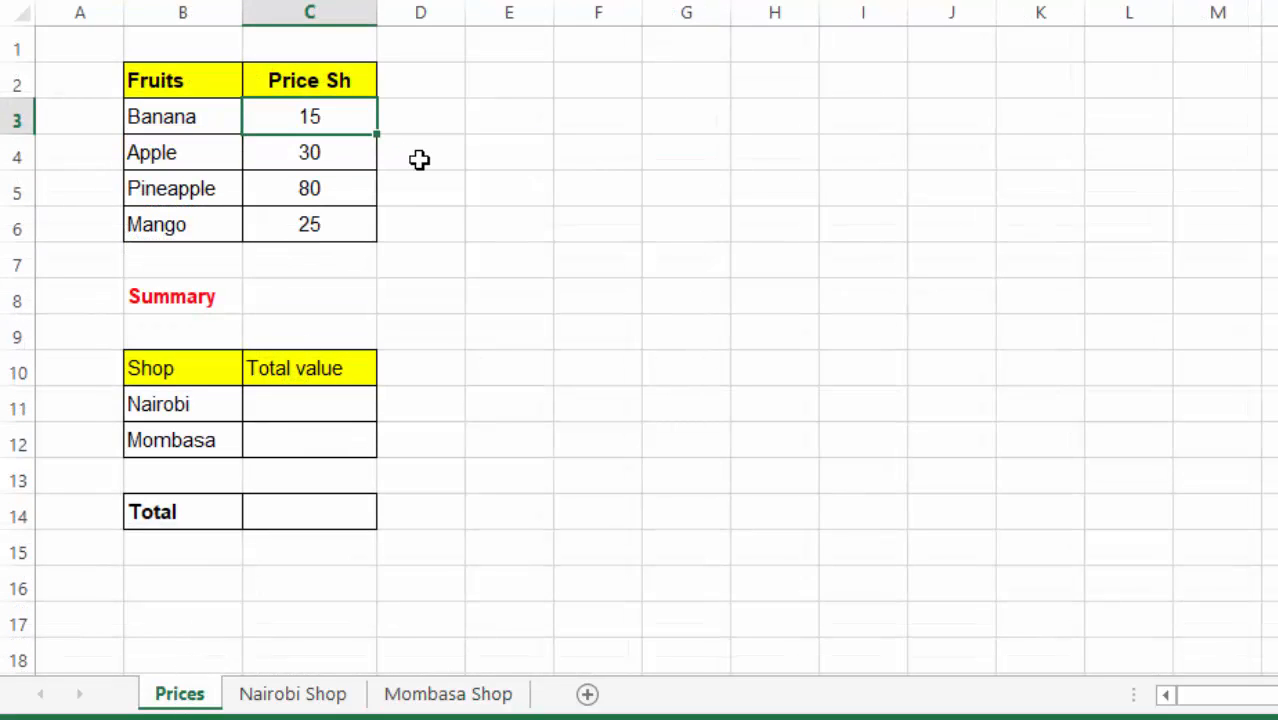
pyautogui.click(516, 203)
# Clear the comparison value from F6 on Nairobi Shop and check the total values on Mombasa Shop
pyautogui.click(300, 696)
pyautogui.click(852, 210)
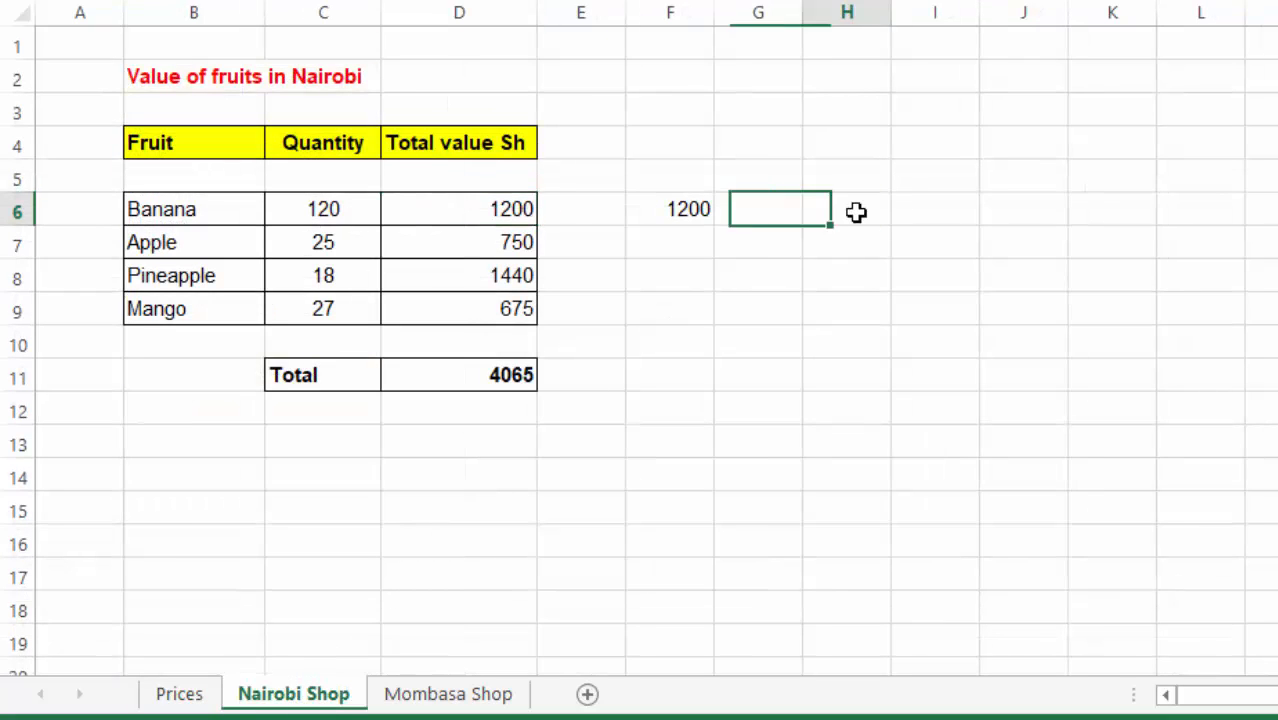
pyautogui.click(485, 203)
pyautogui.click(648, 208)
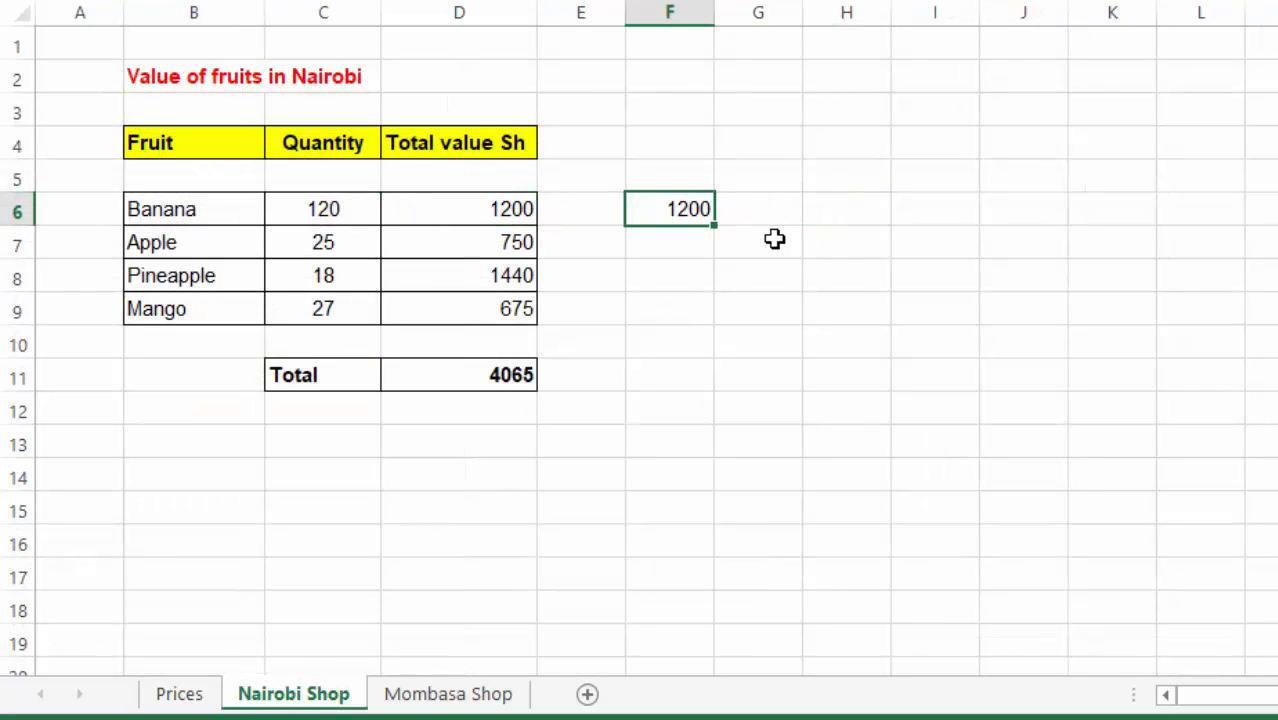
pyautogui.click(913, 222)
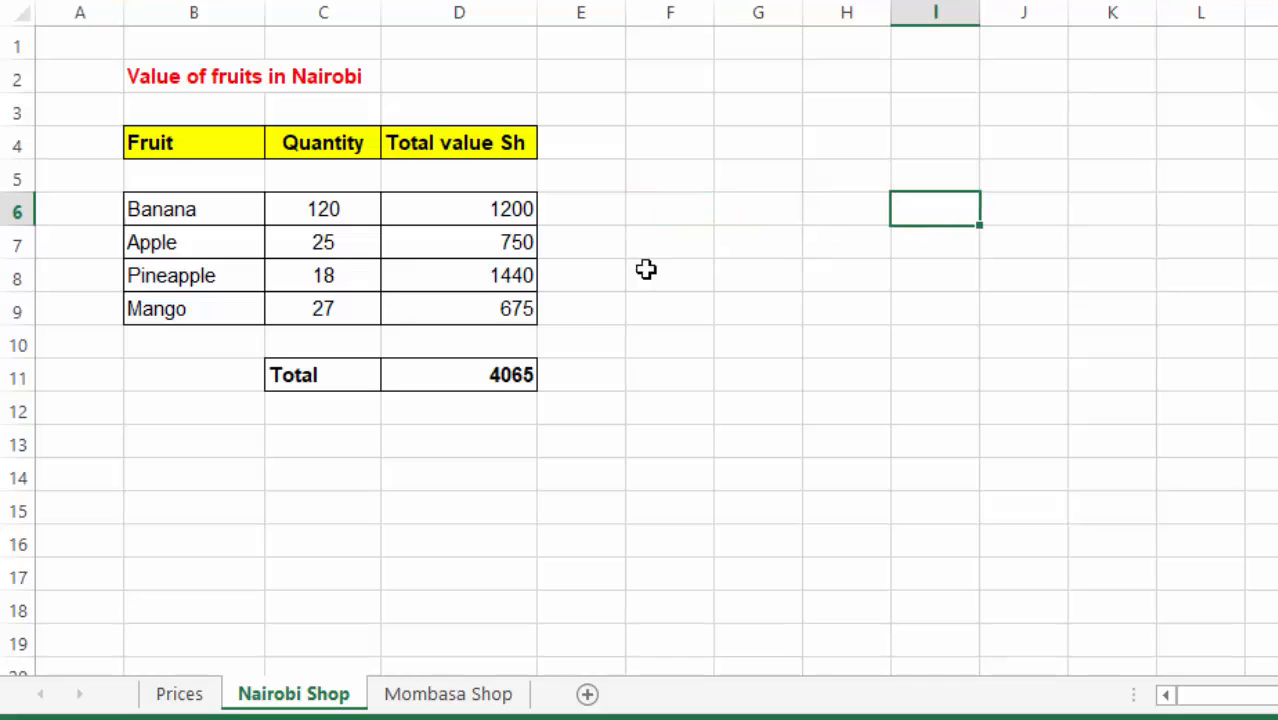
pyautogui.click(420, 694)
pyautogui.click(800, 115)
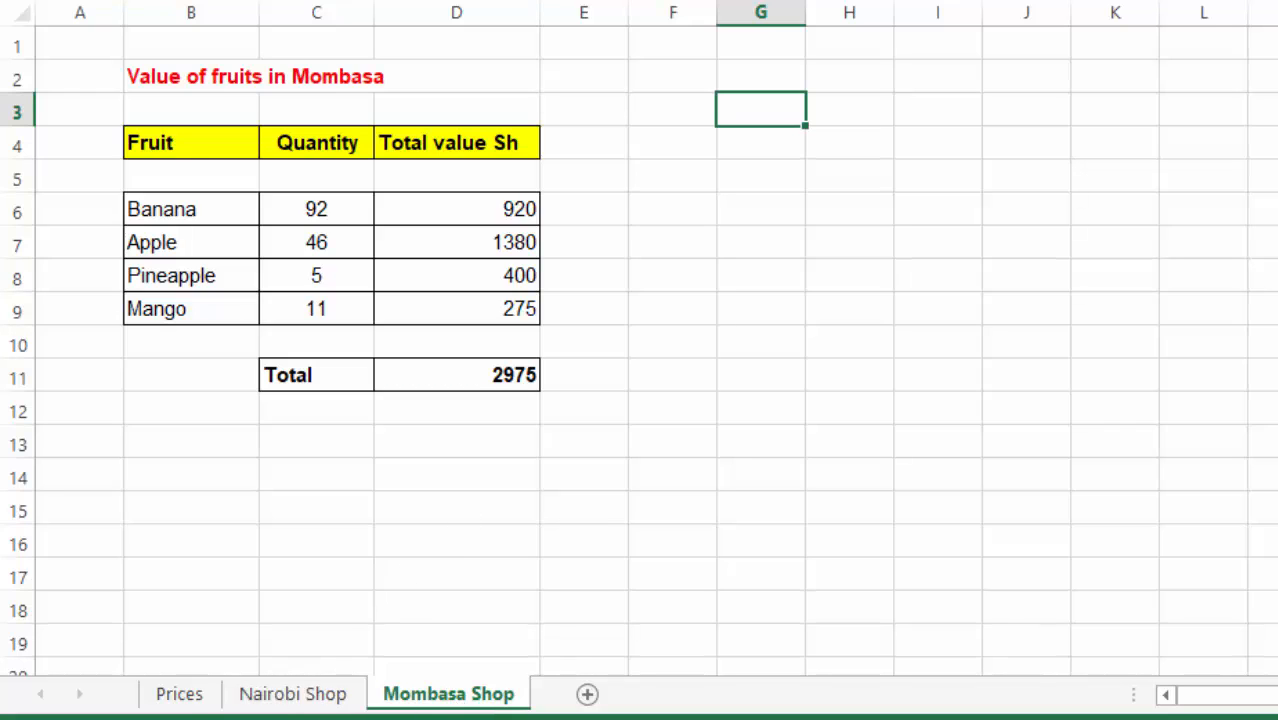
# Examine the Summary table on Prices and the Nairobi total in D11 on Nairobi Shop that it should draw from
pyautogui.click(165, 697)
pyautogui.click(303, 404)
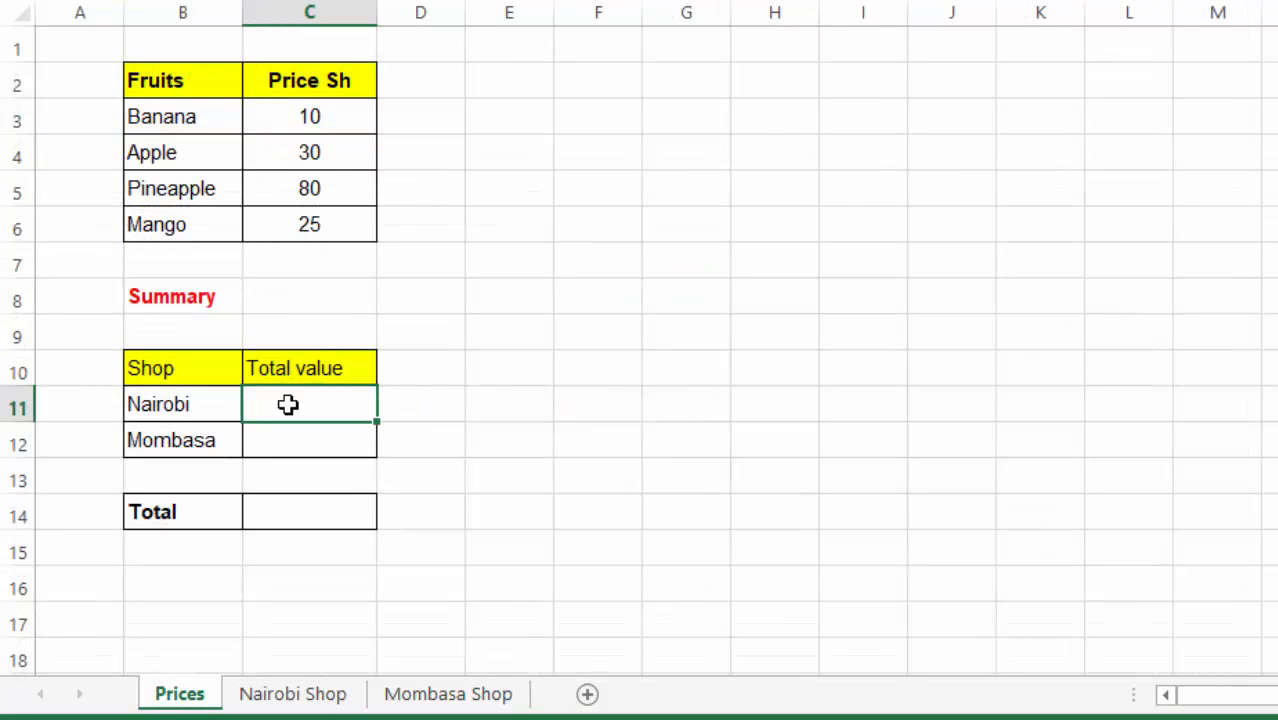
pyautogui.click(499, 271)
pyautogui.click(434, 320)
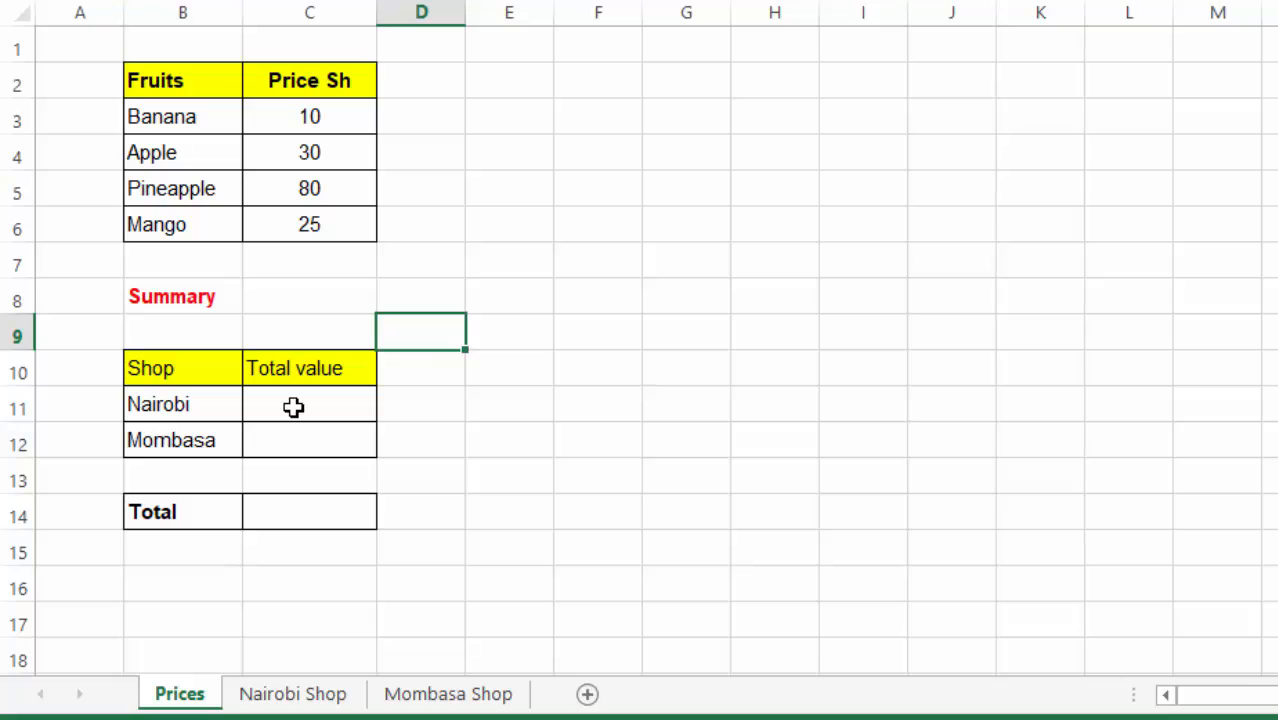
pyautogui.click(329, 408)
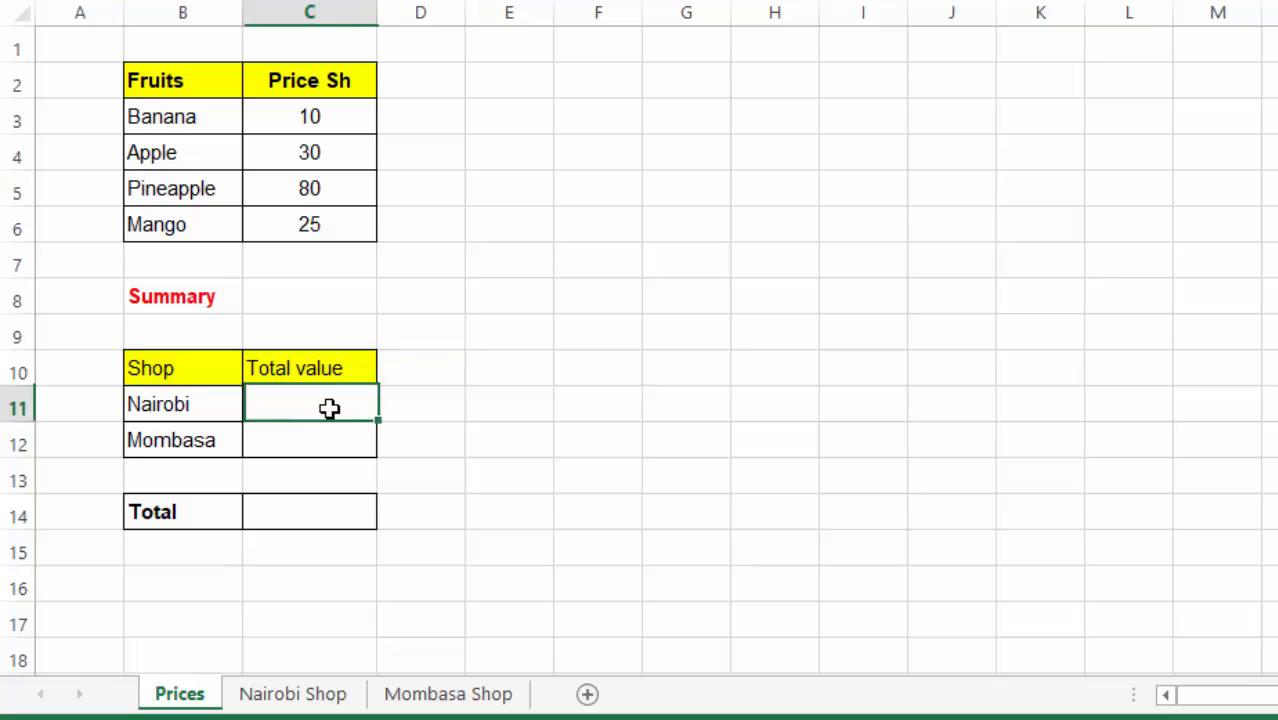
pyautogui.click(299, 455)
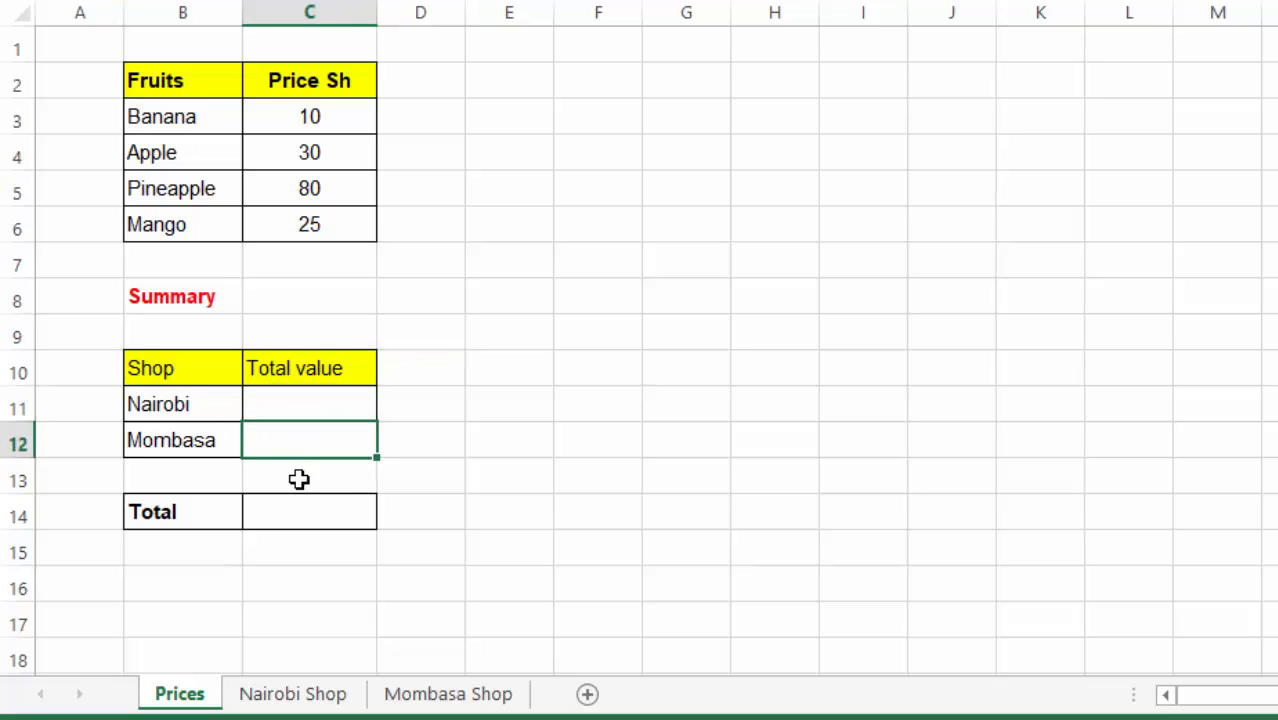
pyautogui.click(279, 700)
pyautogui.click(665, 317)
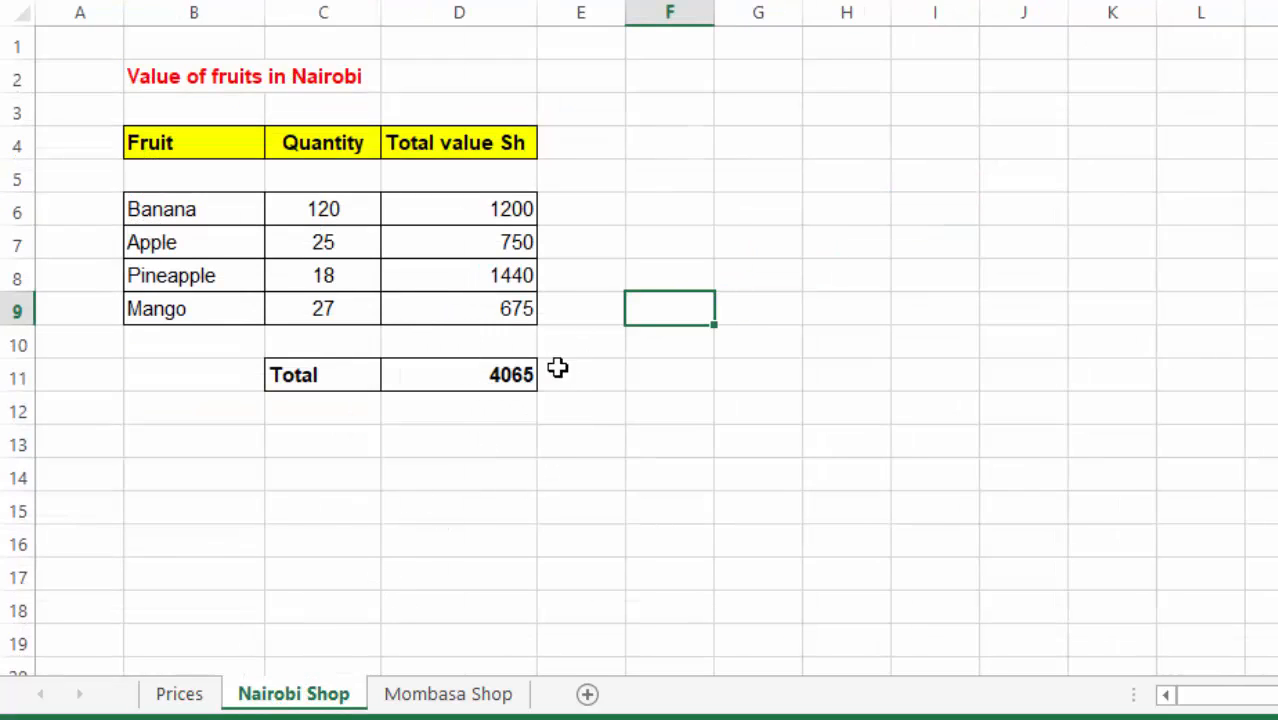
pyautogui.click(484, 375)
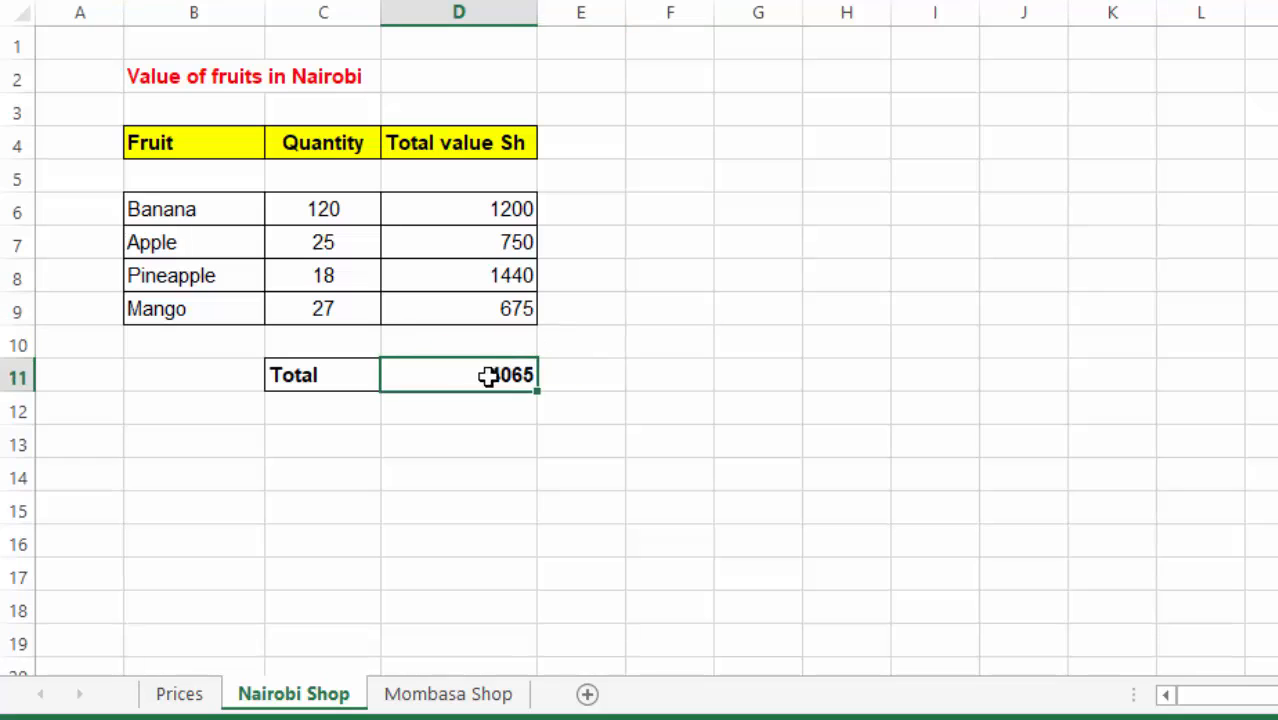
pyautogui.click(182, 696)
pyautogui.click(317, 402)
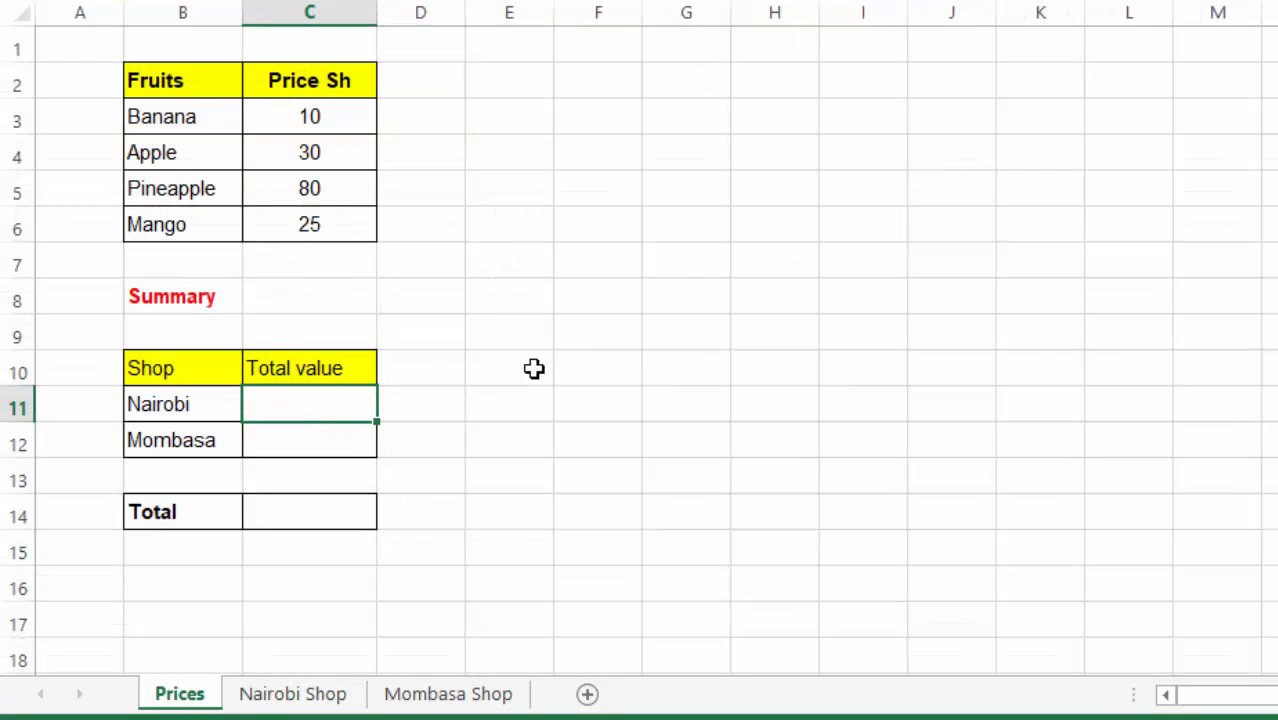
pyautogui.click(600, 292)
pyautogui.click(276, 696)
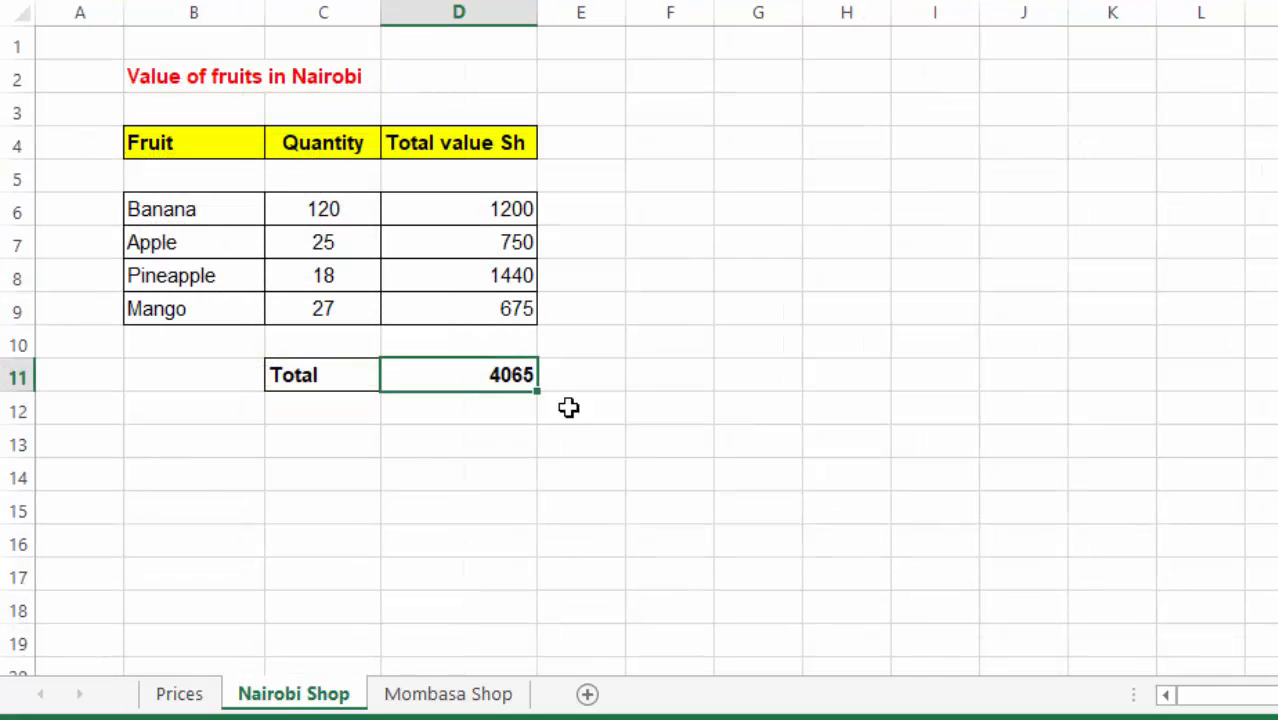
pyautogui.click(760, 221)
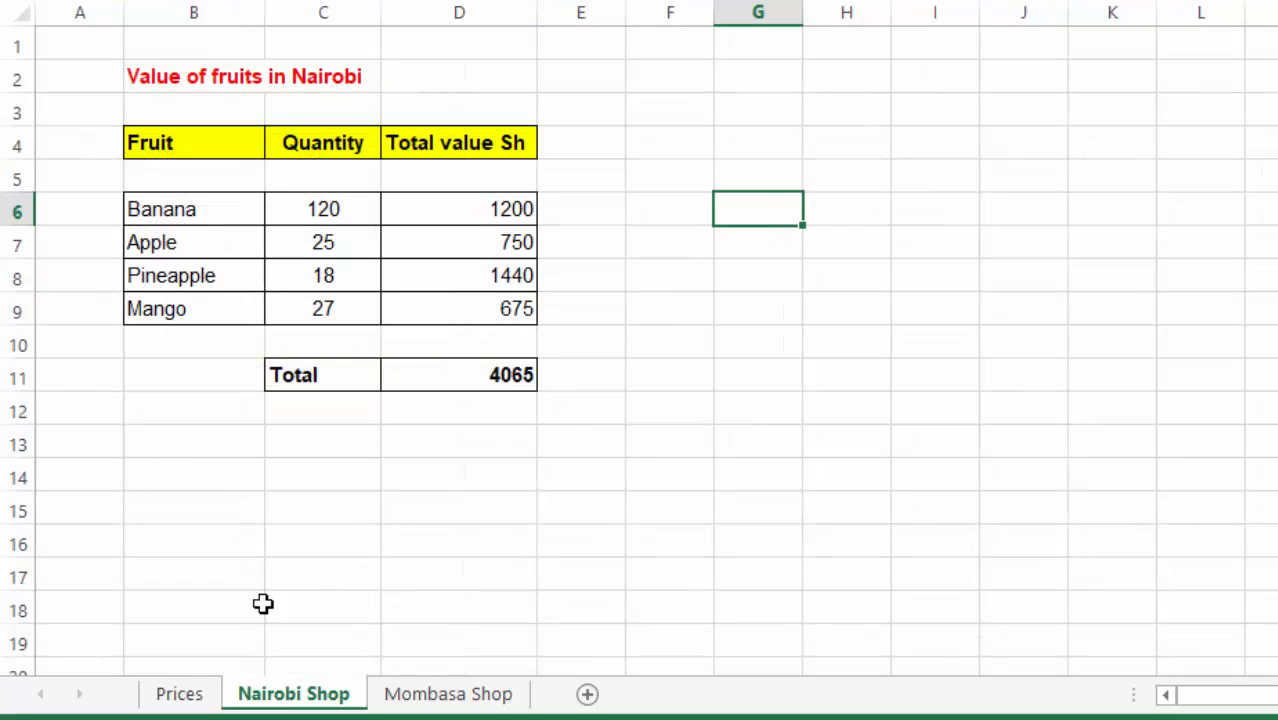
pyautogui.click(180, 694)
pyautogui.click(745, 485)
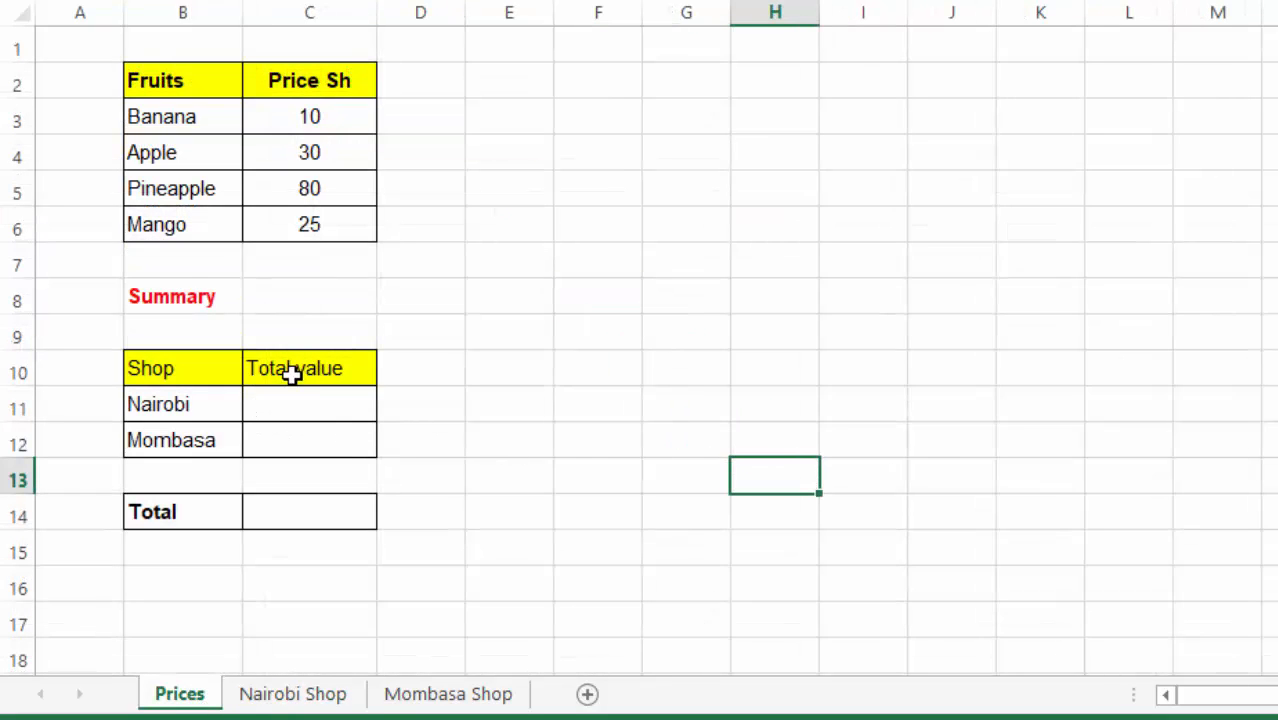
# Link the Nairobi total value in C11 of the Summary on Prices to cell D11 on Nairobi Shop
pyautogui.click(282, 408)
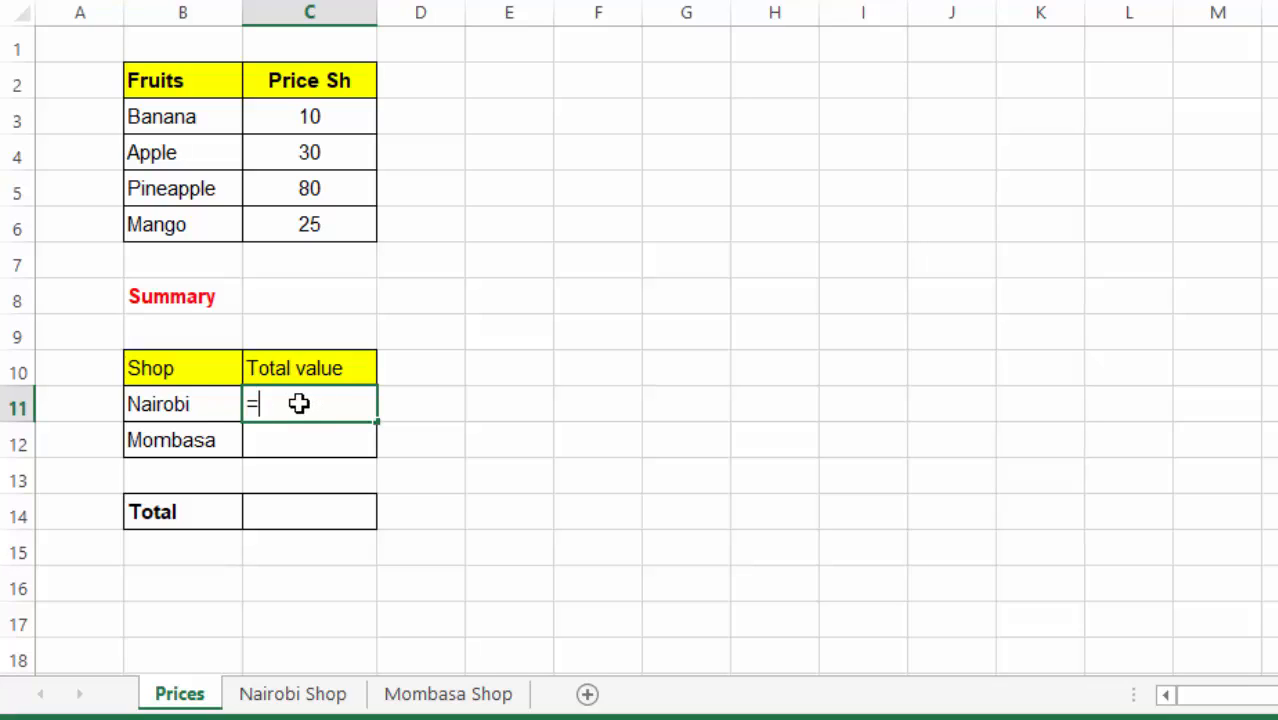
pyautogui.click(283, 698)
pyautogui.click(481, 375)
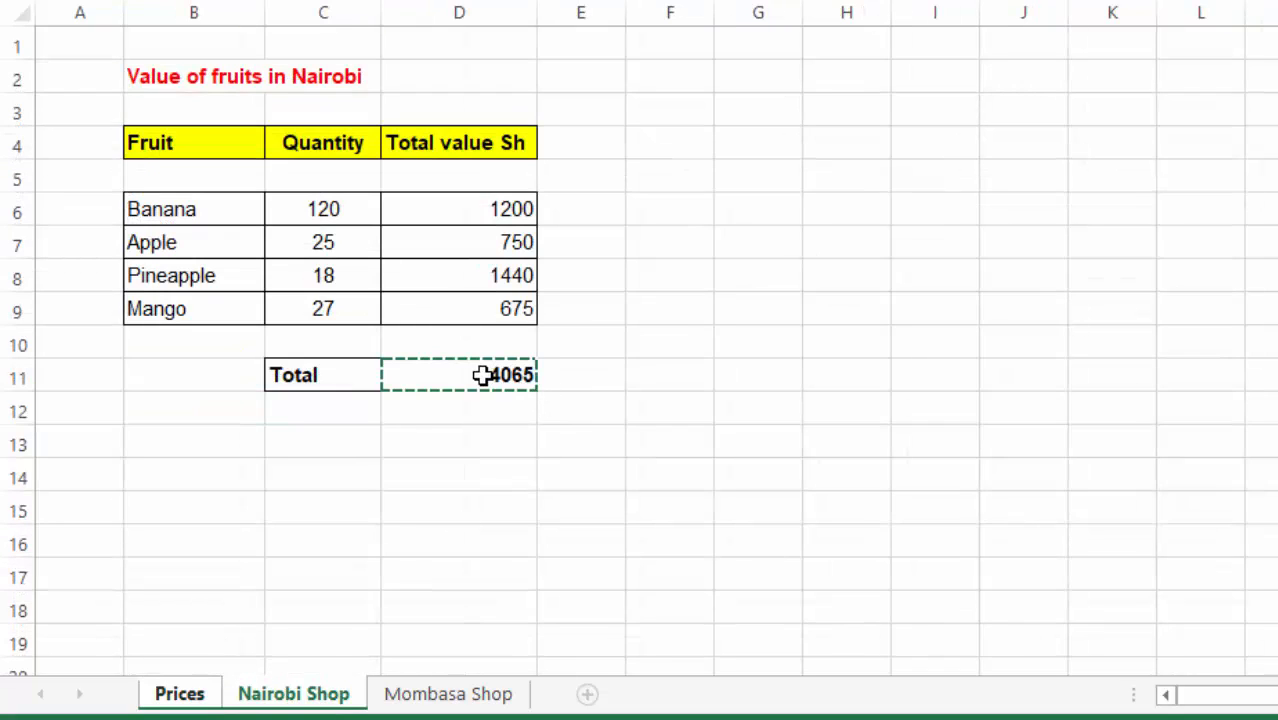
pyautogui.press('Return')
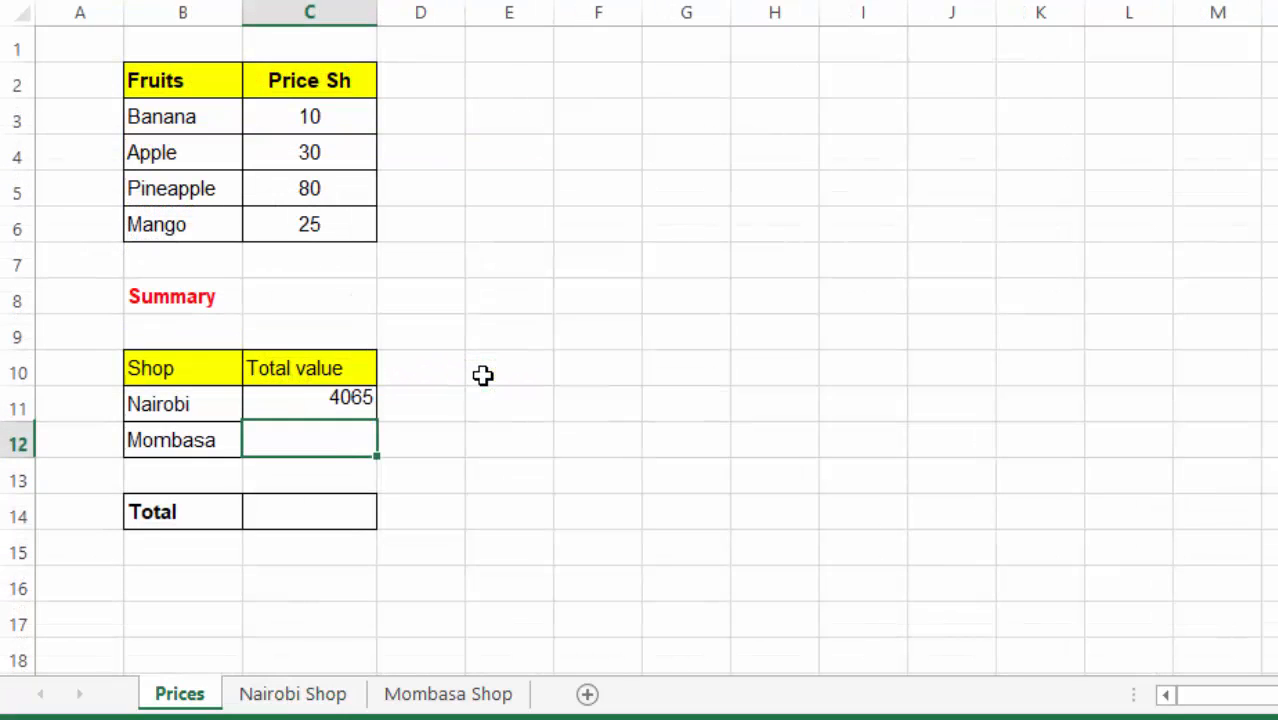
pyautogui.click(456, 371)
# Link the Mombasa total value in C12 of the Summary on Prices to cell D11 on Mombasa Shop
pyautogui.click(312, 441)
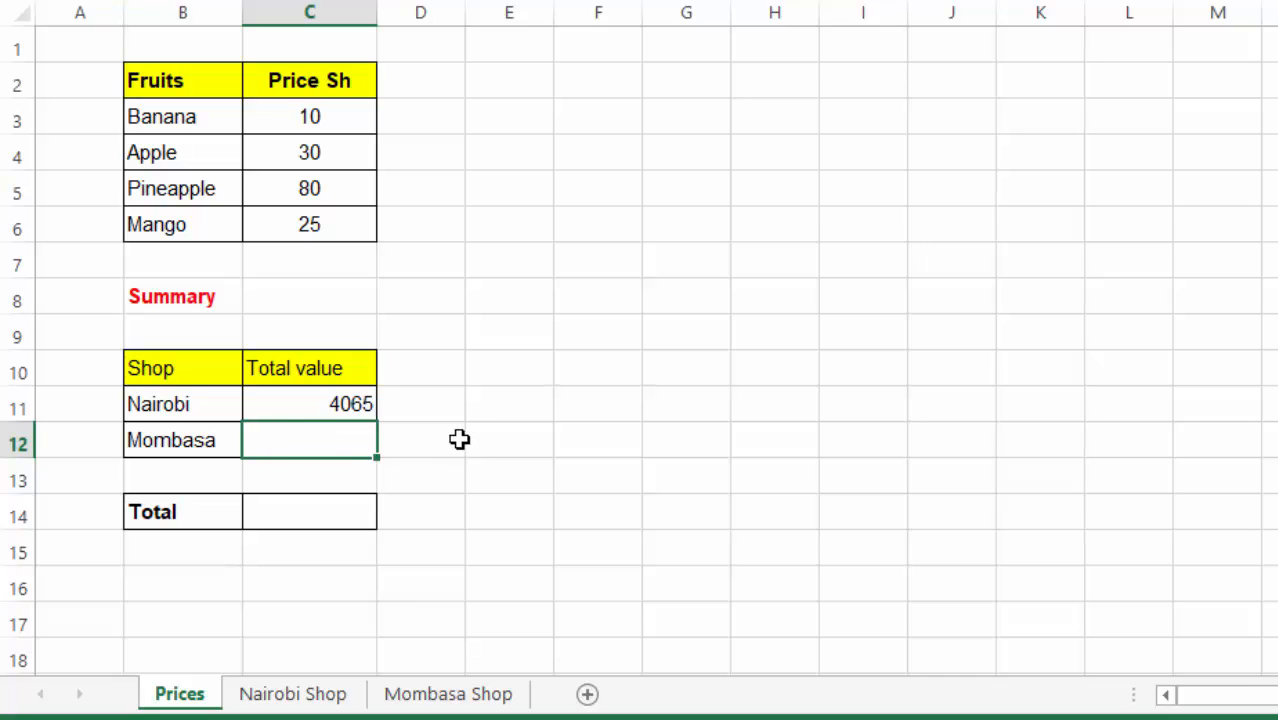
pyautogui.write('=')
pyautogui.click(445, 694)
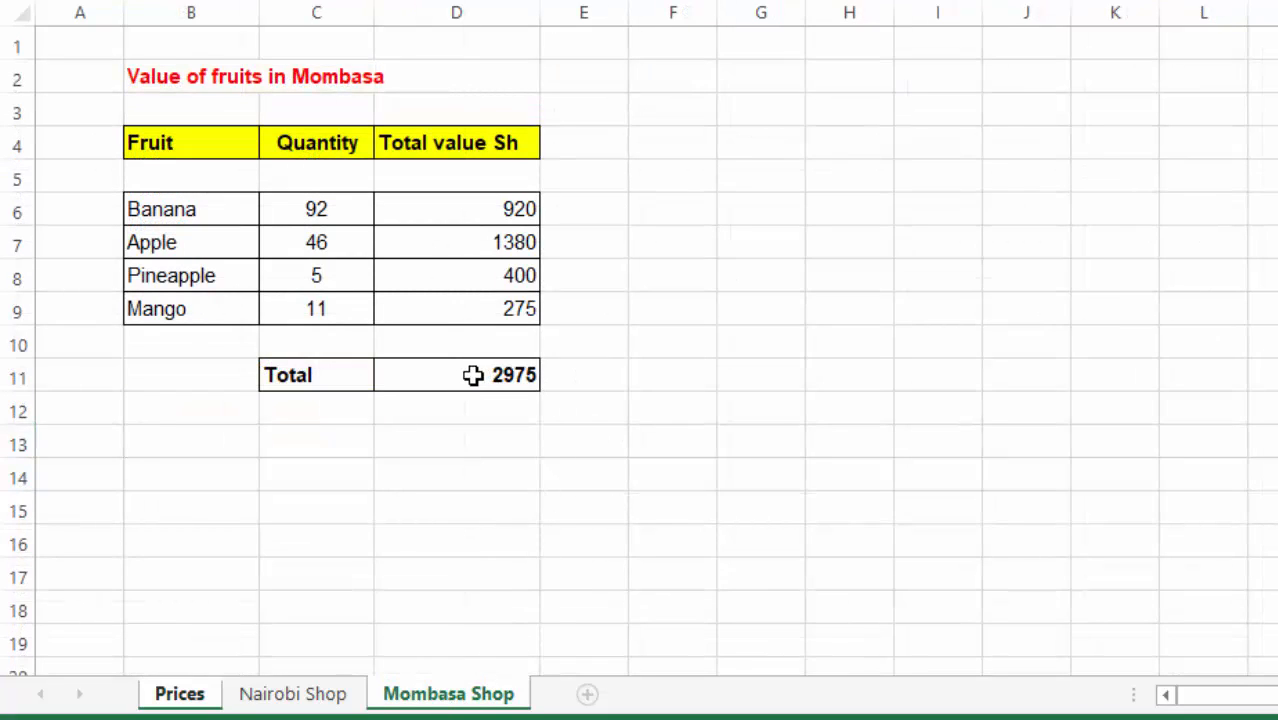
pyautogui.click(470, 375)
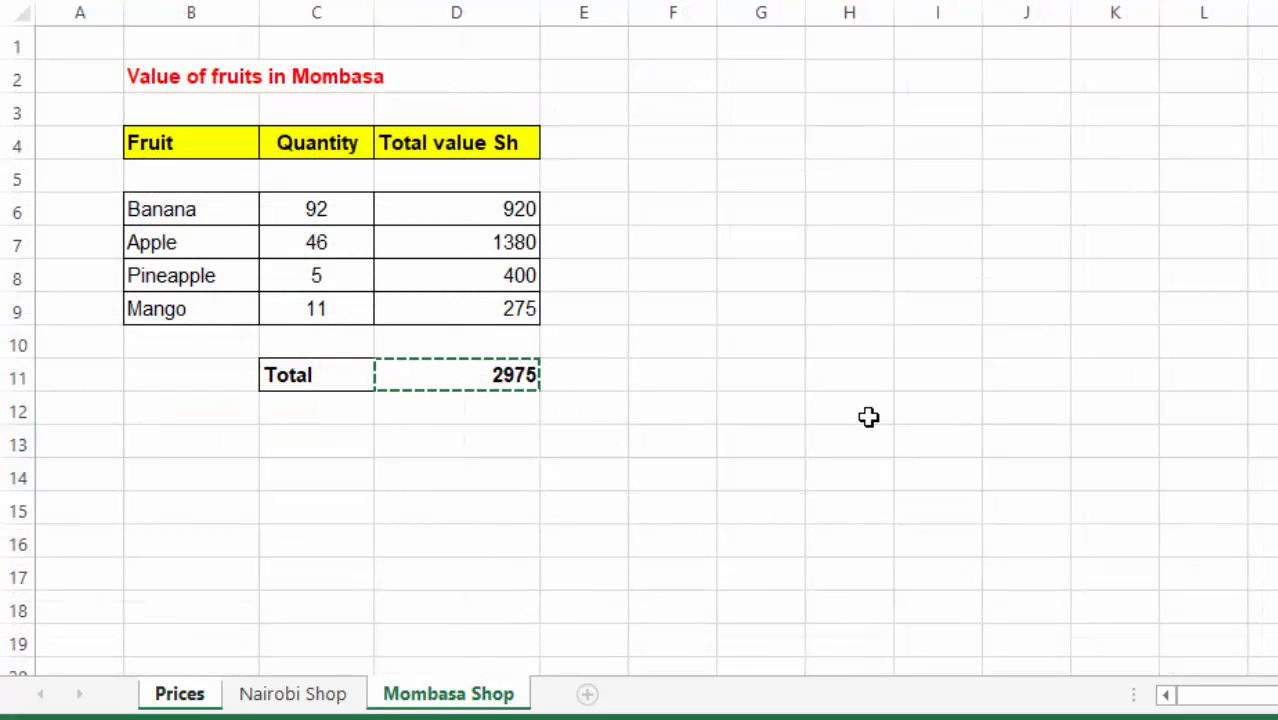
pyautogui.press('Return')
pyautogui.click(510, 380)
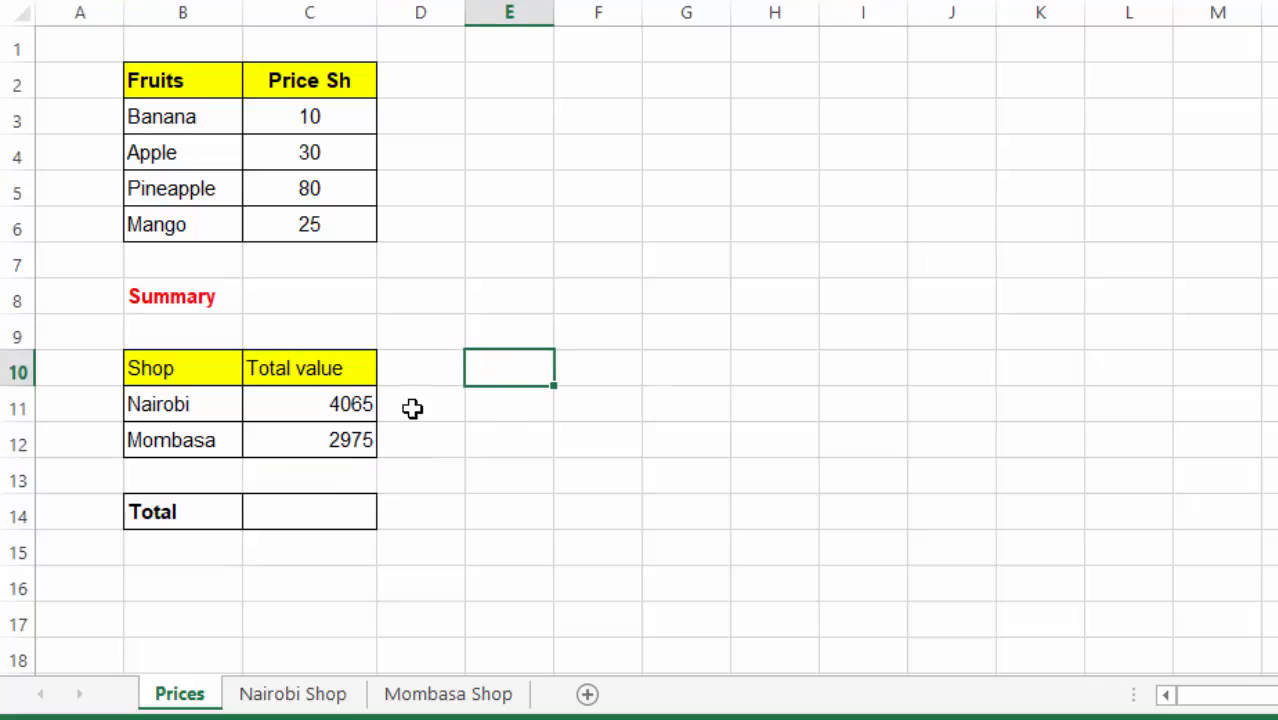
# Calculate the overall total in C14 of the Summary as the SUM of C11:C12
pyautogui.click(342, 405)
pyautogui.click(325, 433)
pyautogui.click(333, 412)
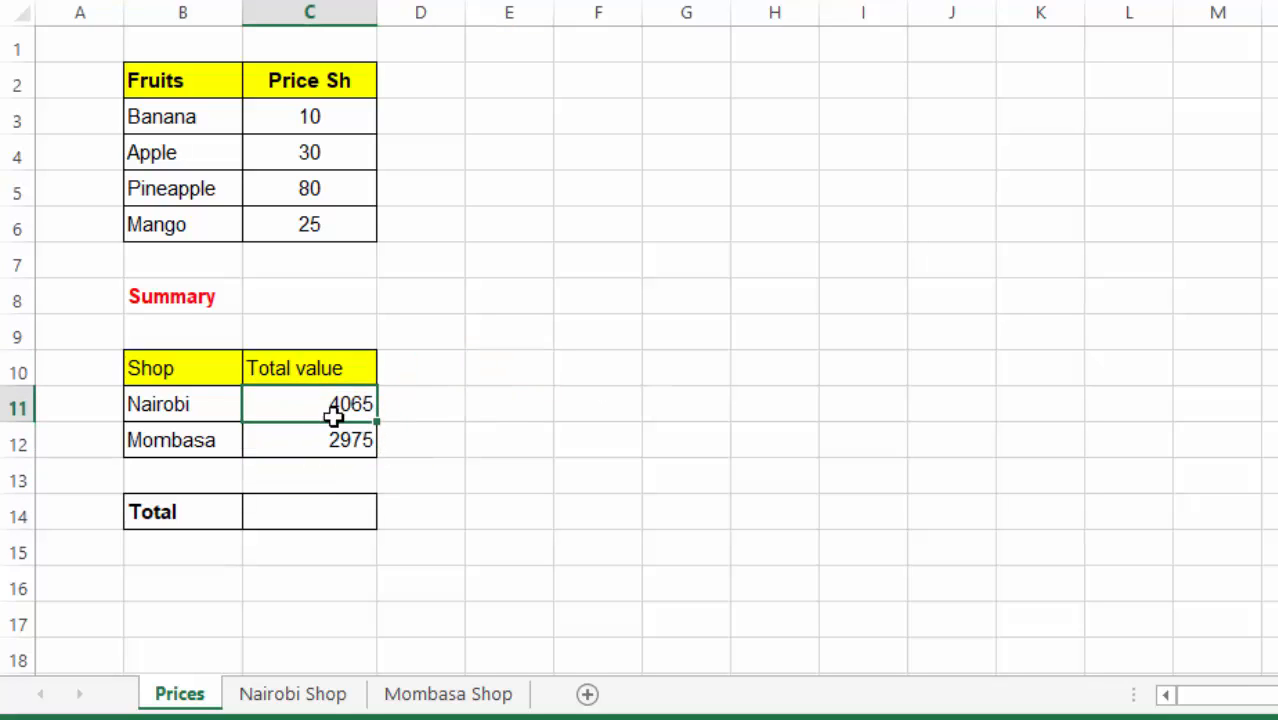
pyautogui.click(319, 439)
pyautogui.click(333, 393)
pyautogui.moveTo(333, 393); pyautogui.dragTo(330, 440)
pyautogui.click(283, 514)
pyautogui.write('=sum')
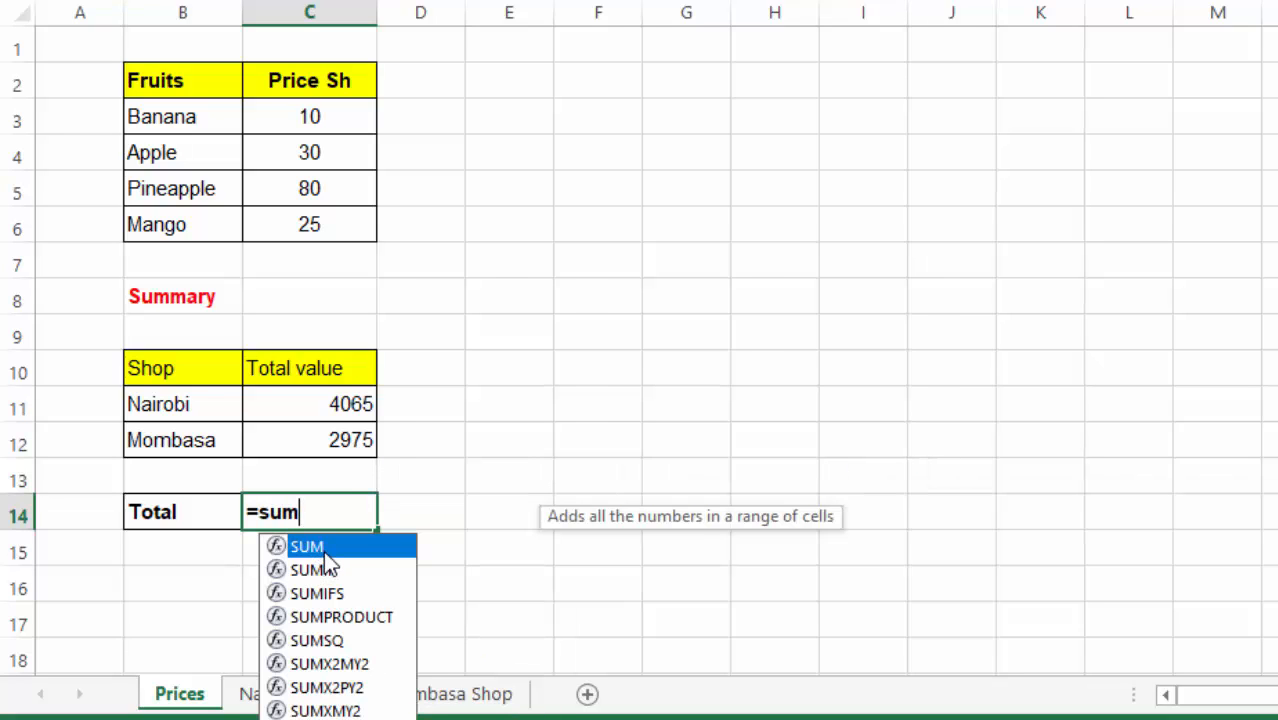
pyautogui.doubleClick(326, 553)
pyautogui.moveTo(334, 400); pyautogui.dragTo(338, 447)
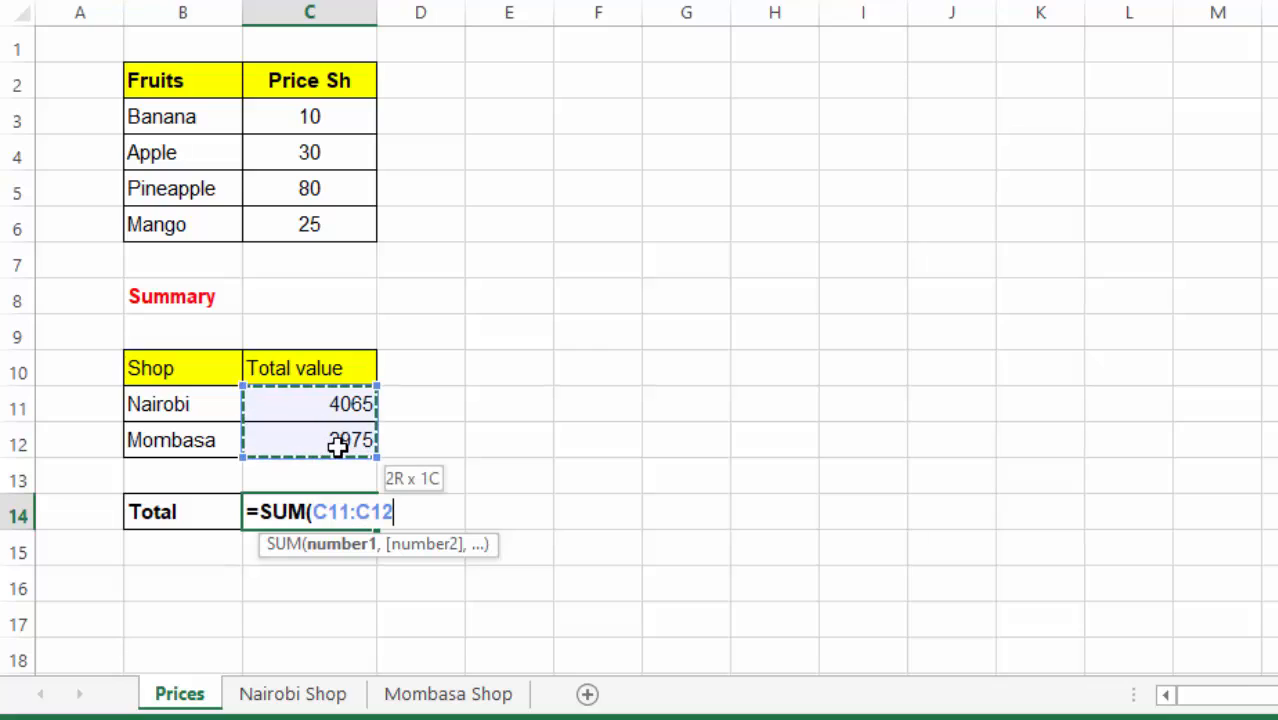
pyautogui.press('Return')
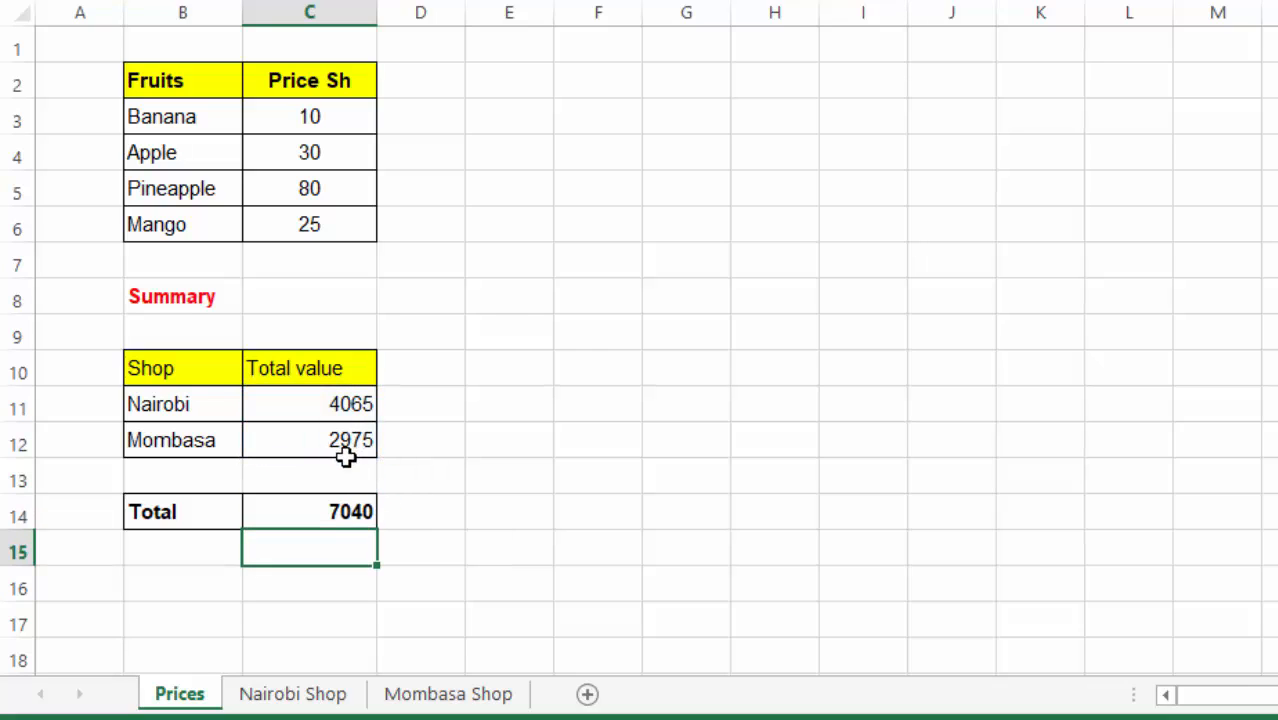
pyautogui.click(704, 486)
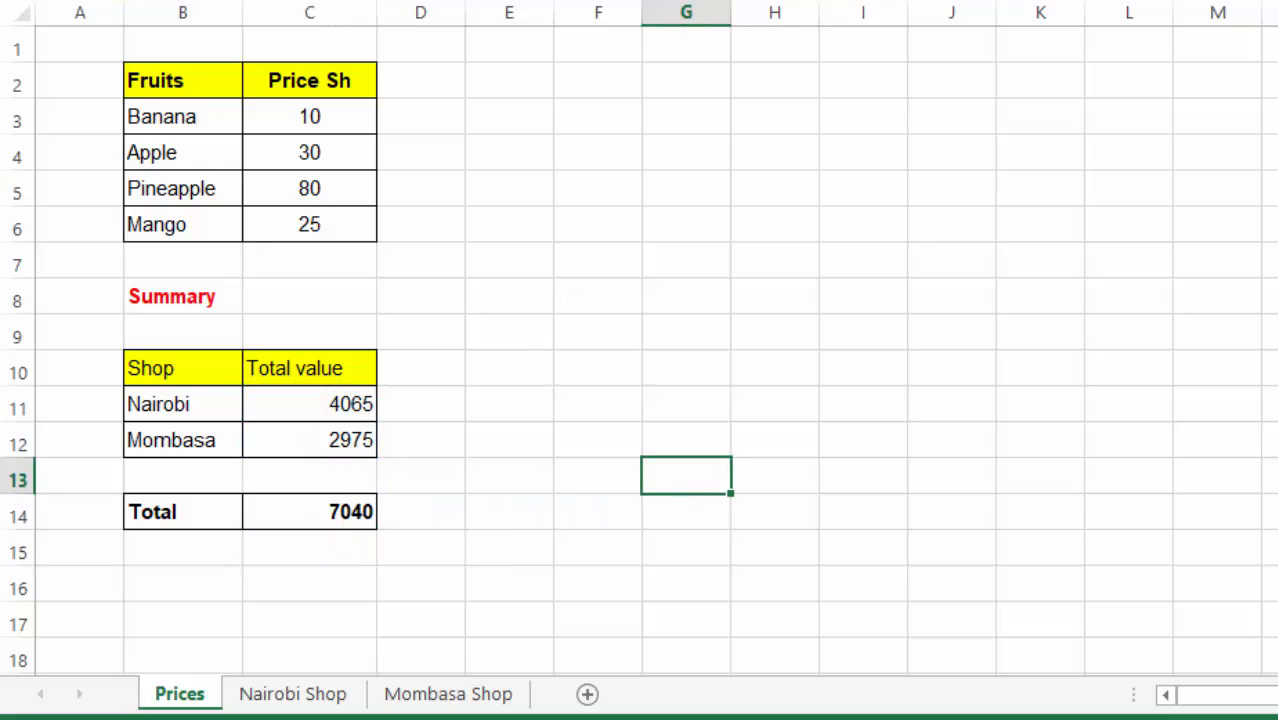
# Enter the comparison values 4065 in E11 and 2975 in E12 beside the Summary shop totals
pyautogui.click(528, 222)
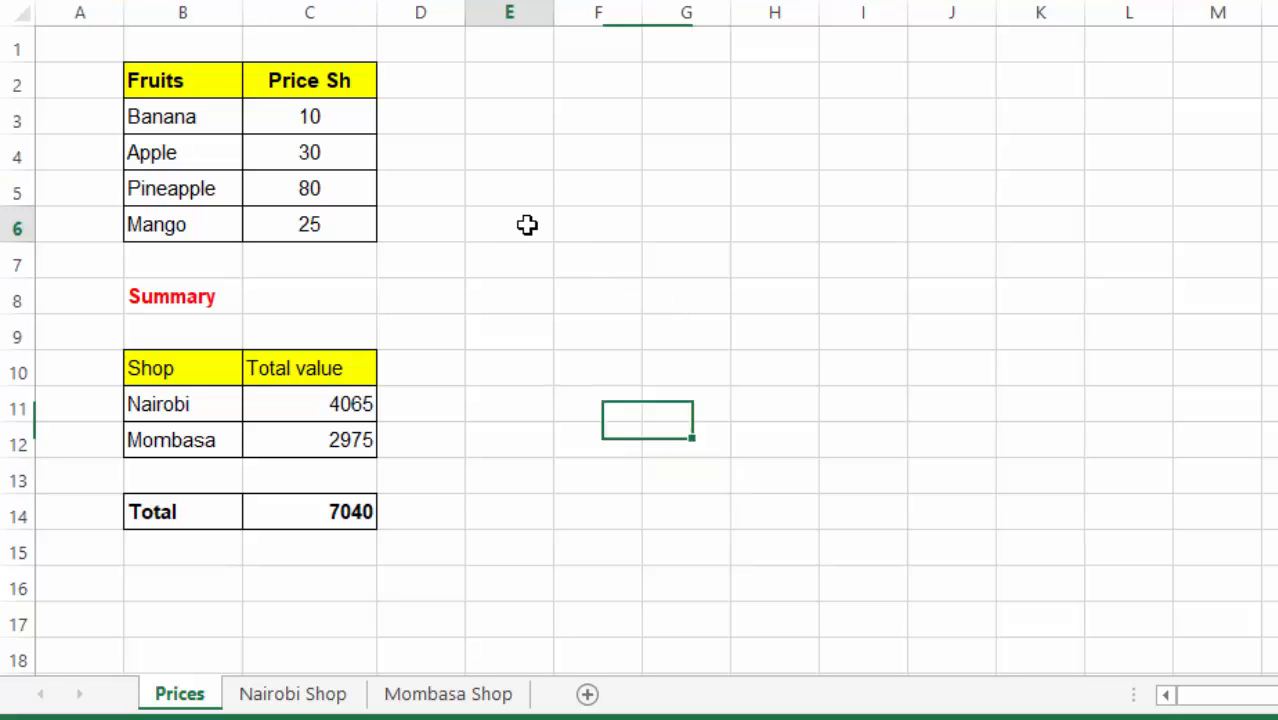
pyautogui.click(581, 408)
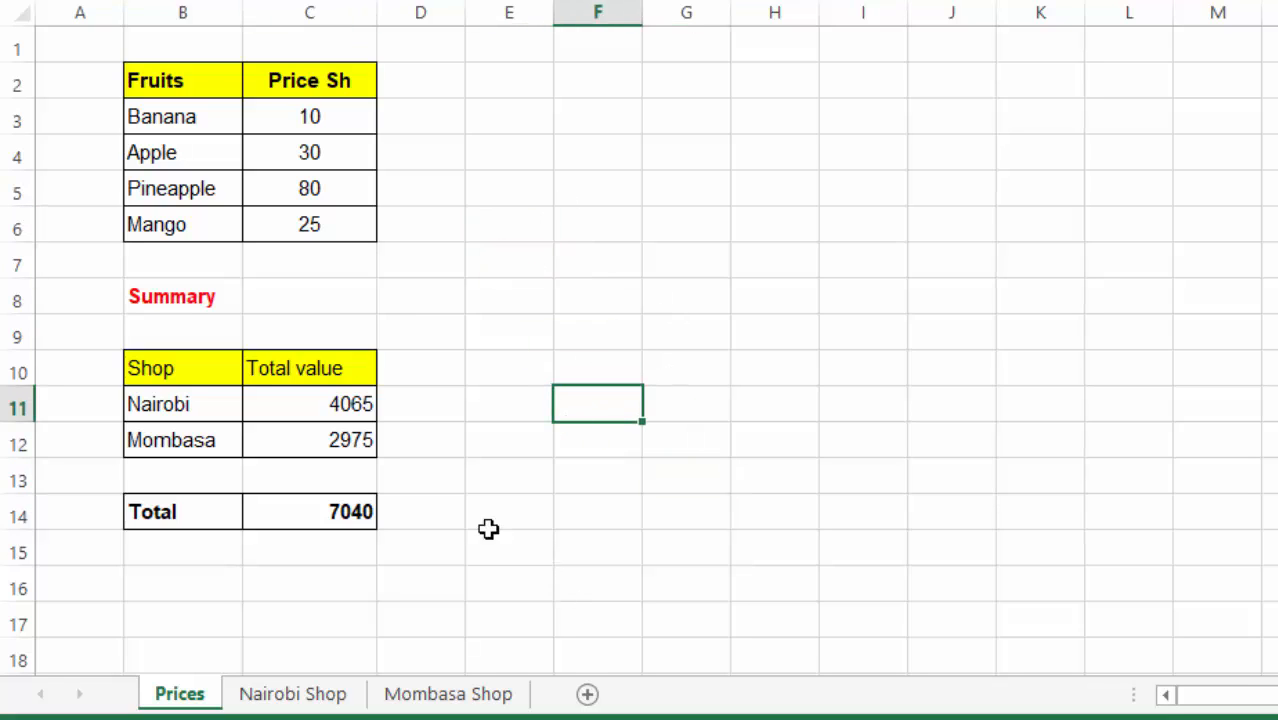
pyautogui.click(484, 405)
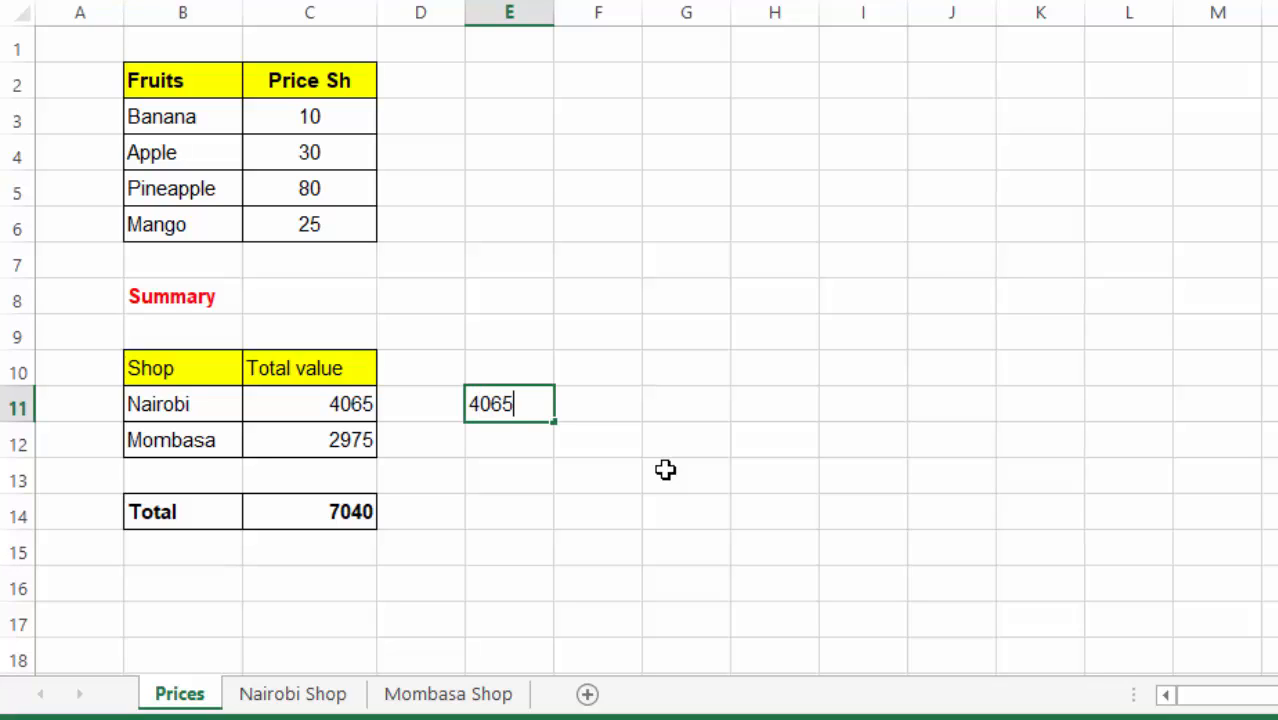
pyautogui.press('Return')
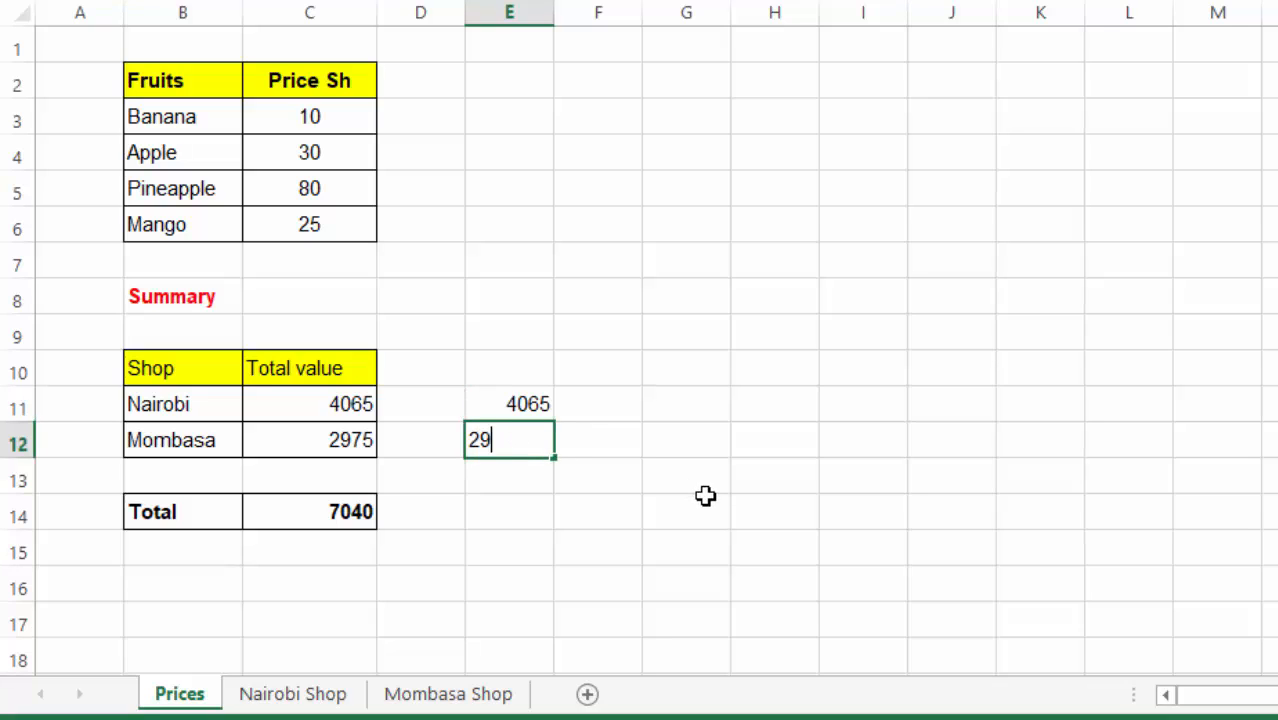
pyautogui.write('2975')
pyautogui.click(697, 448)
pyautogui.click(594, 214)
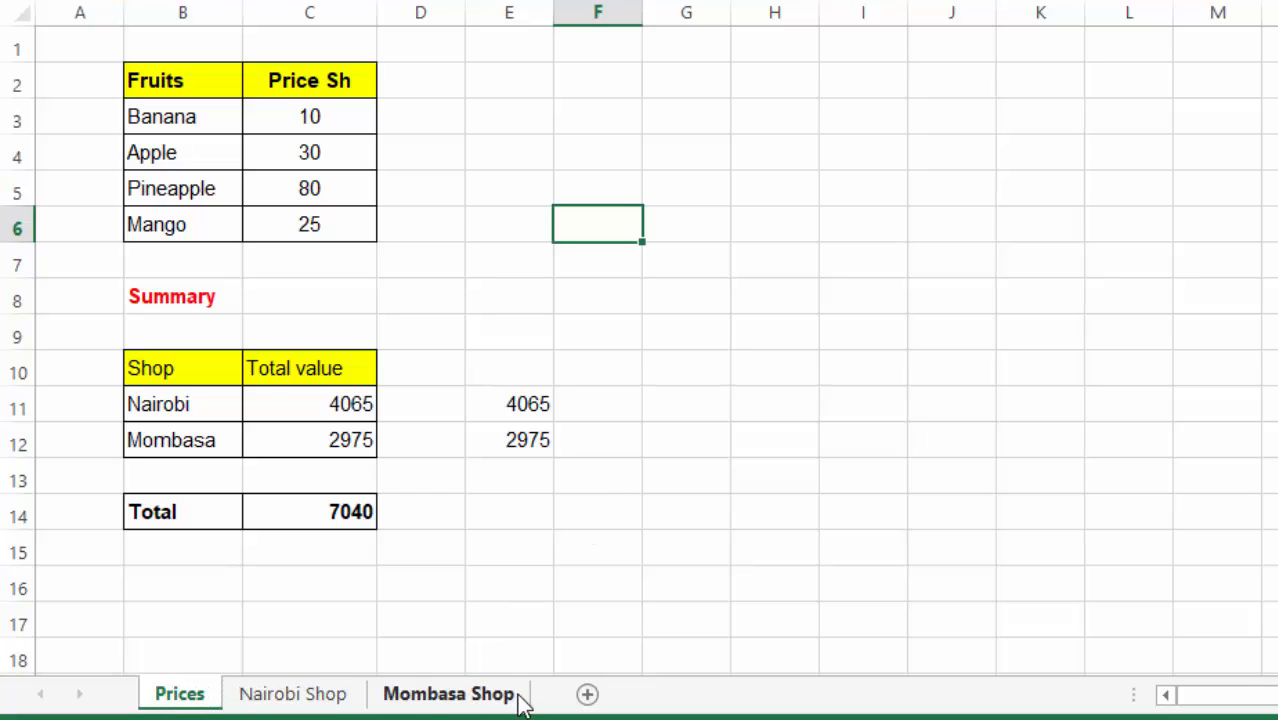
# Set the banana price in C3 of Prices to 8
pyautogui.click(310, 118)
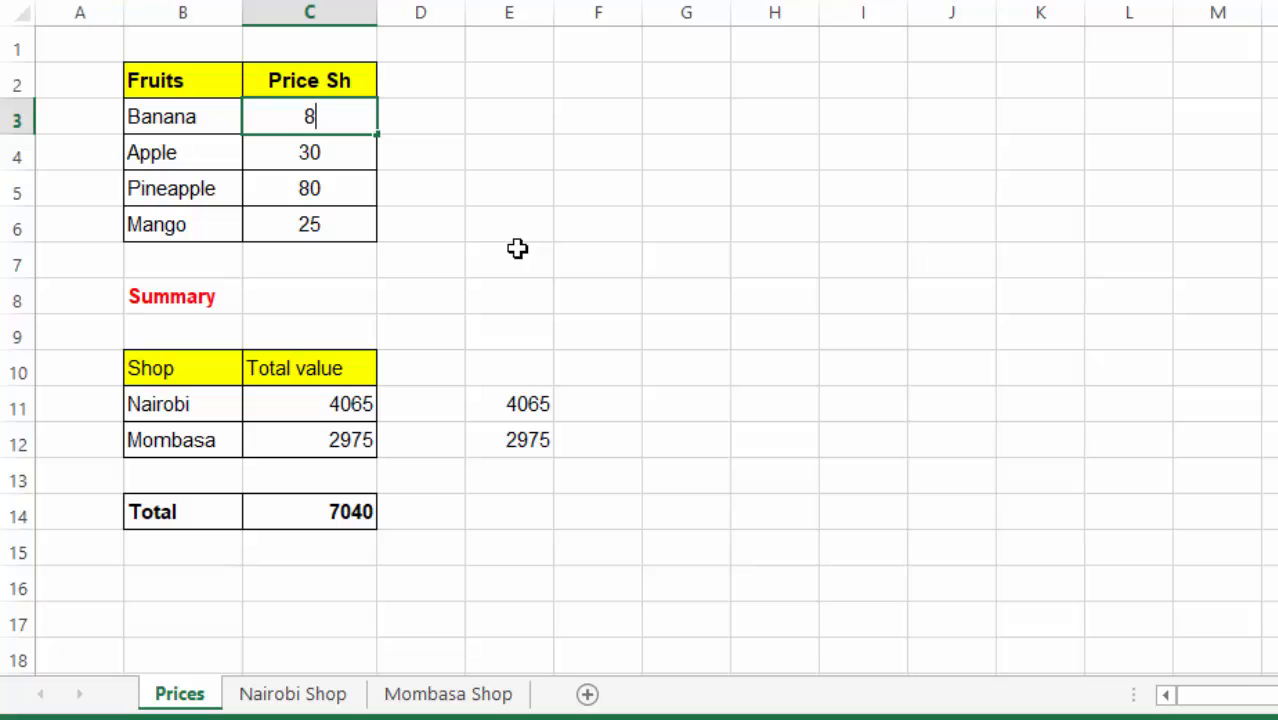
pyautogui.press('Return')
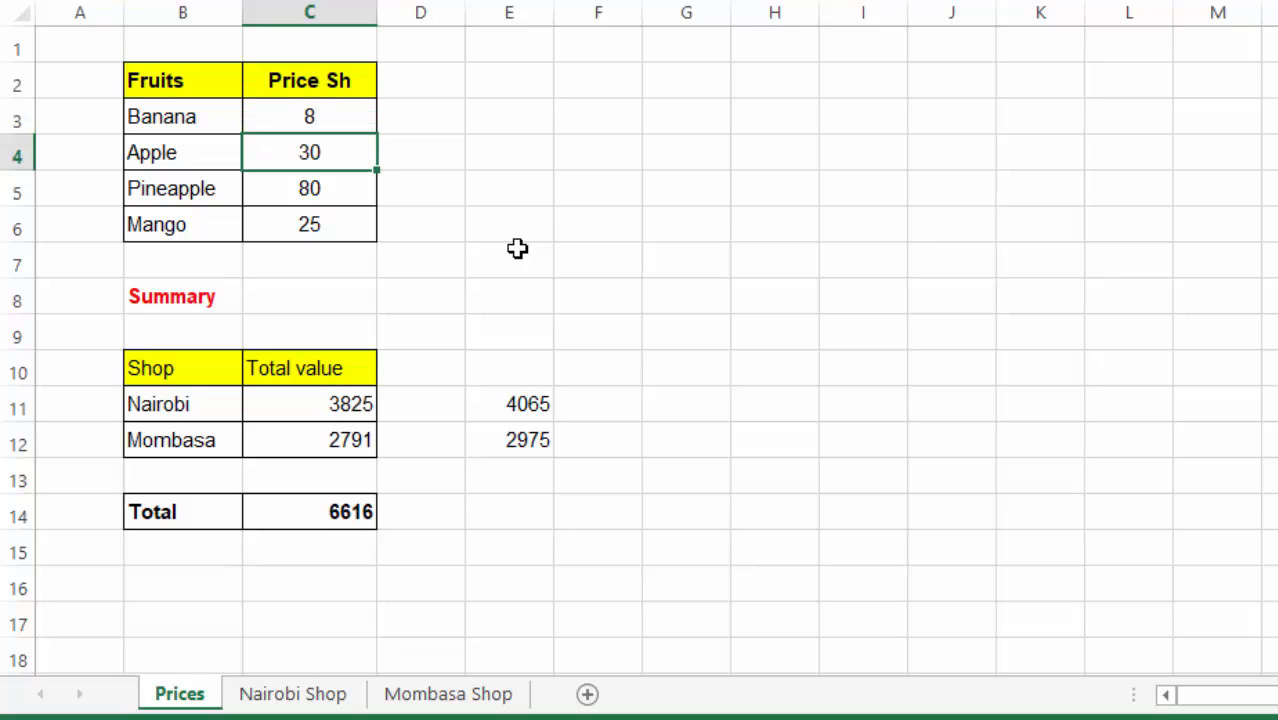
pyautogui.click(715, 214)
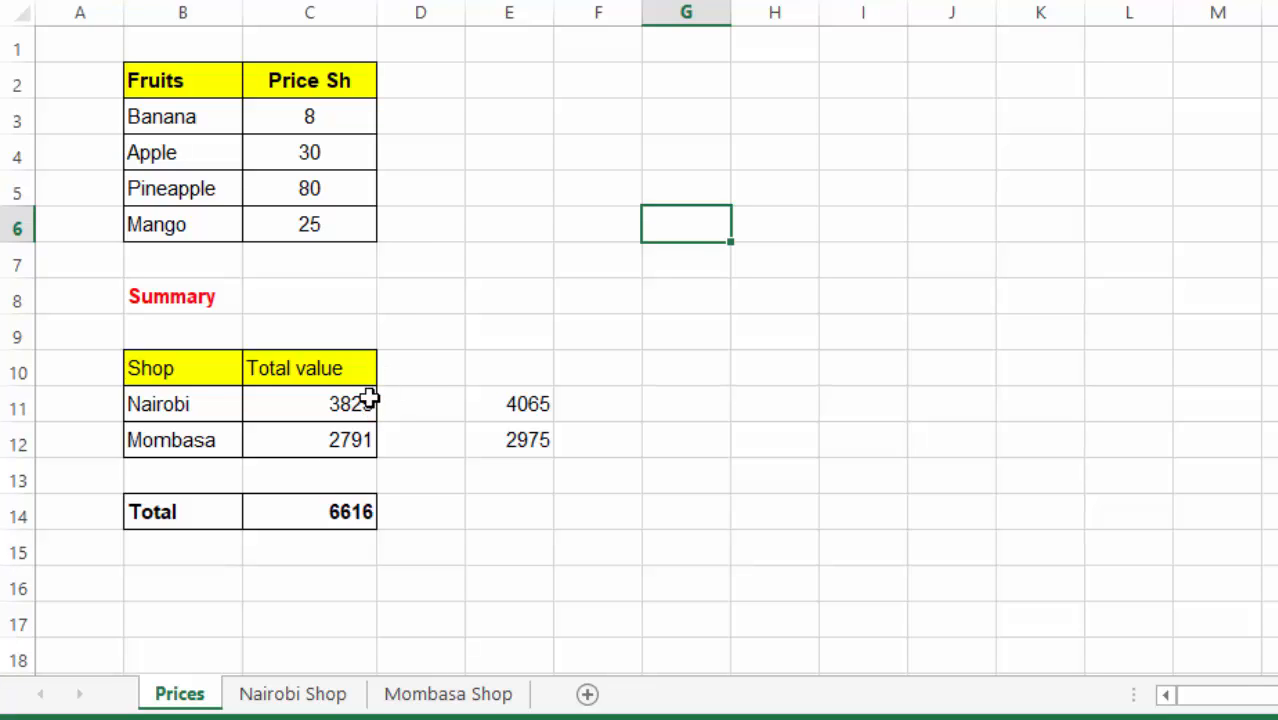
# Check the totals on Nairobi Shop and Mombasa Shop, and compare the Nairobi Summary total with the comparison value in E11
pyautogui.click(301, 706)
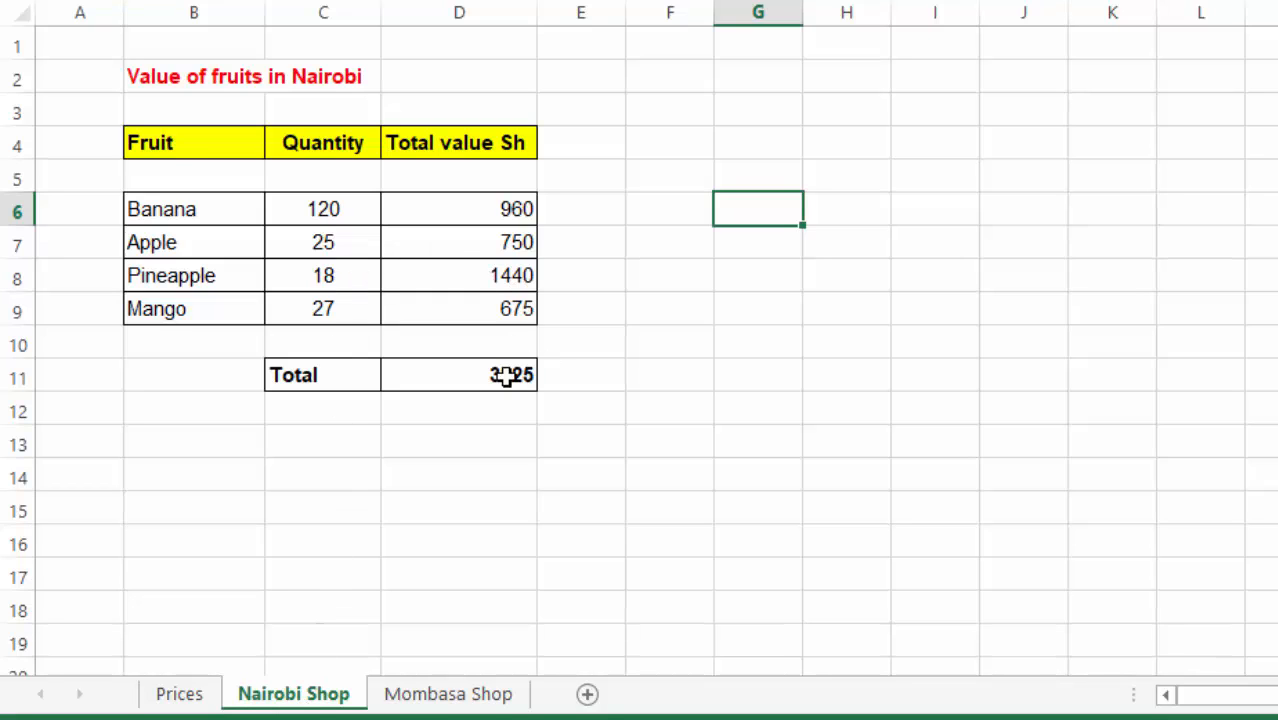
pyautogui.click(425, 697)
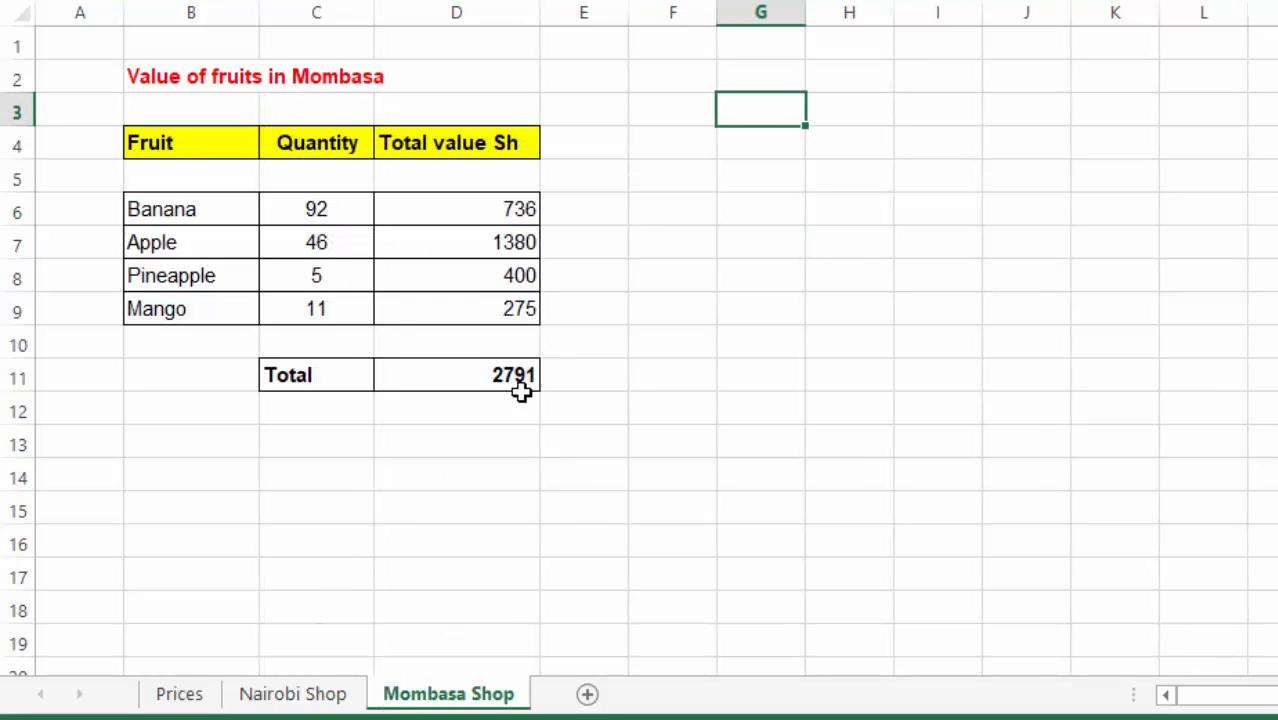
pyautogui.click(178, 695)
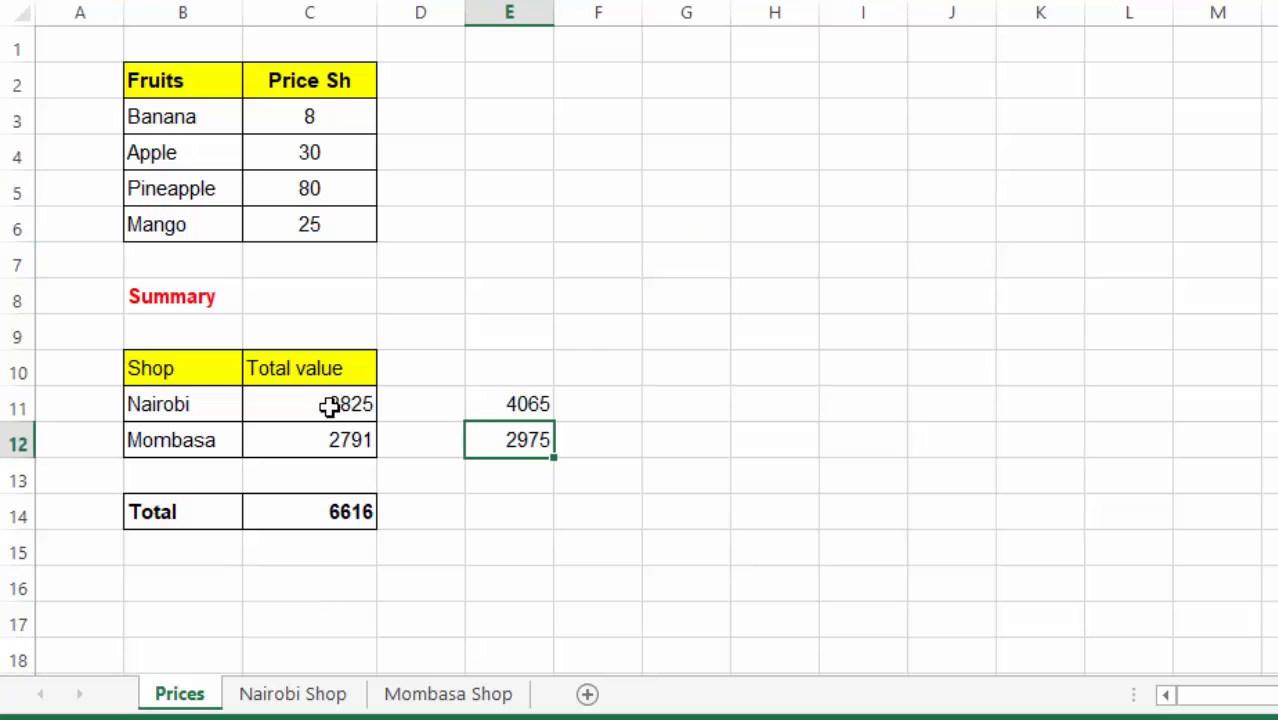
pyautogui.click(337, 404)
pyautogui.click(530, 400)
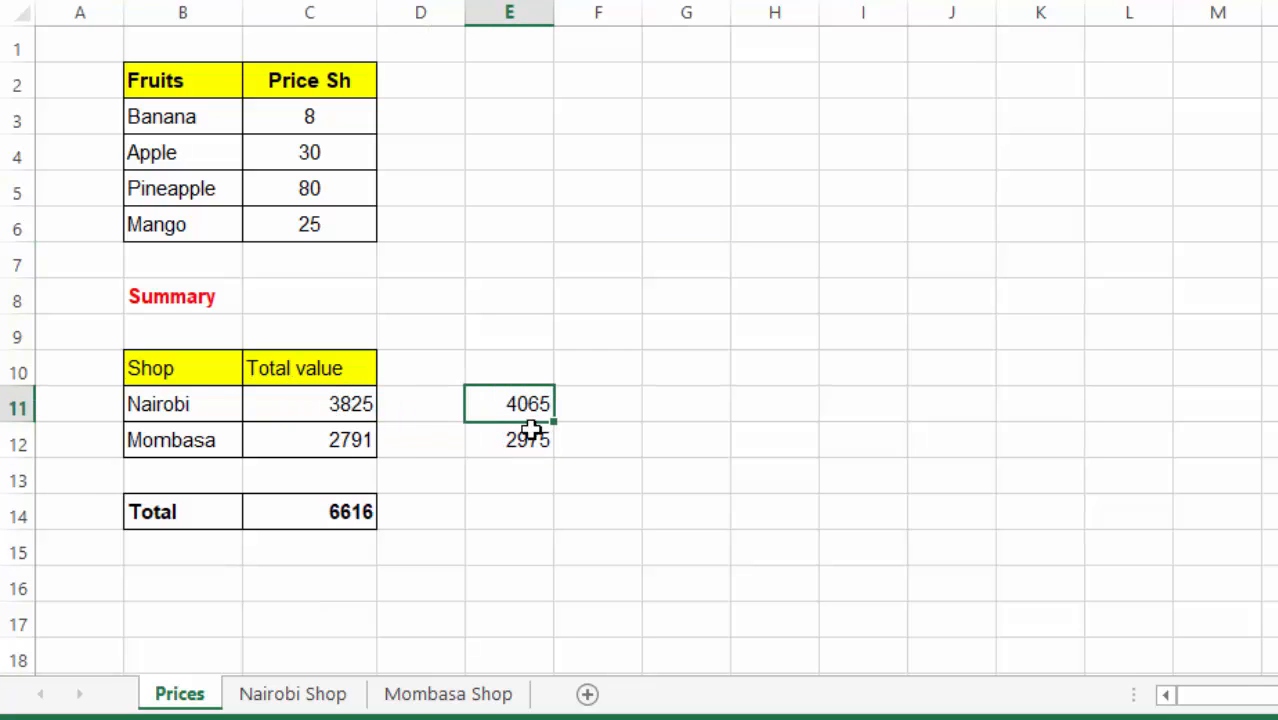
pyautogui.click(320, 393)
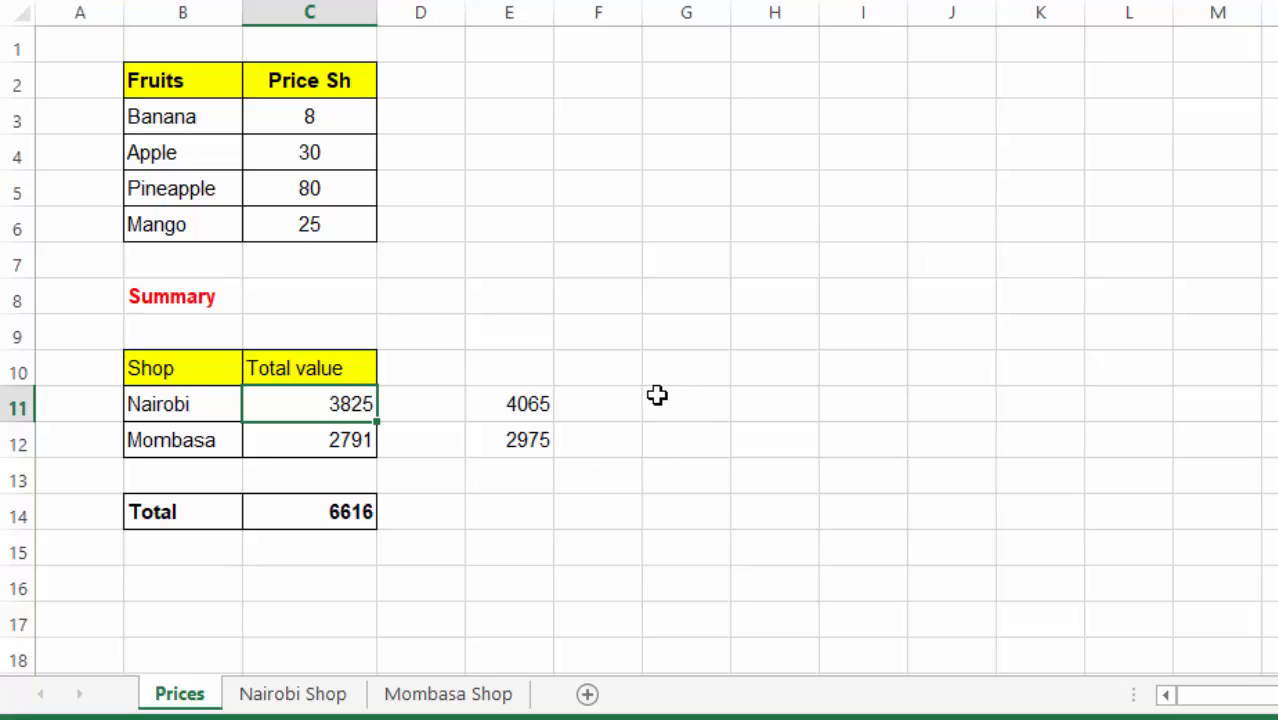
pyautogui.click(571, 286)
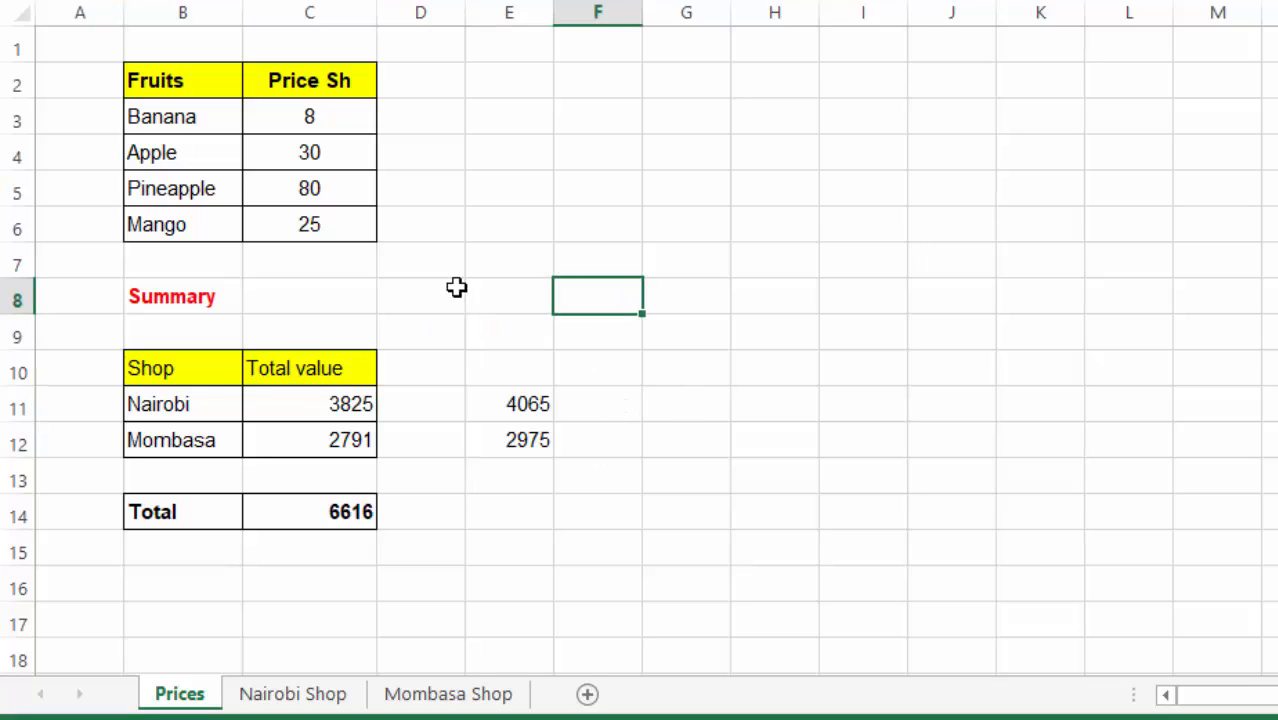
pyautogui.click(470, 226)
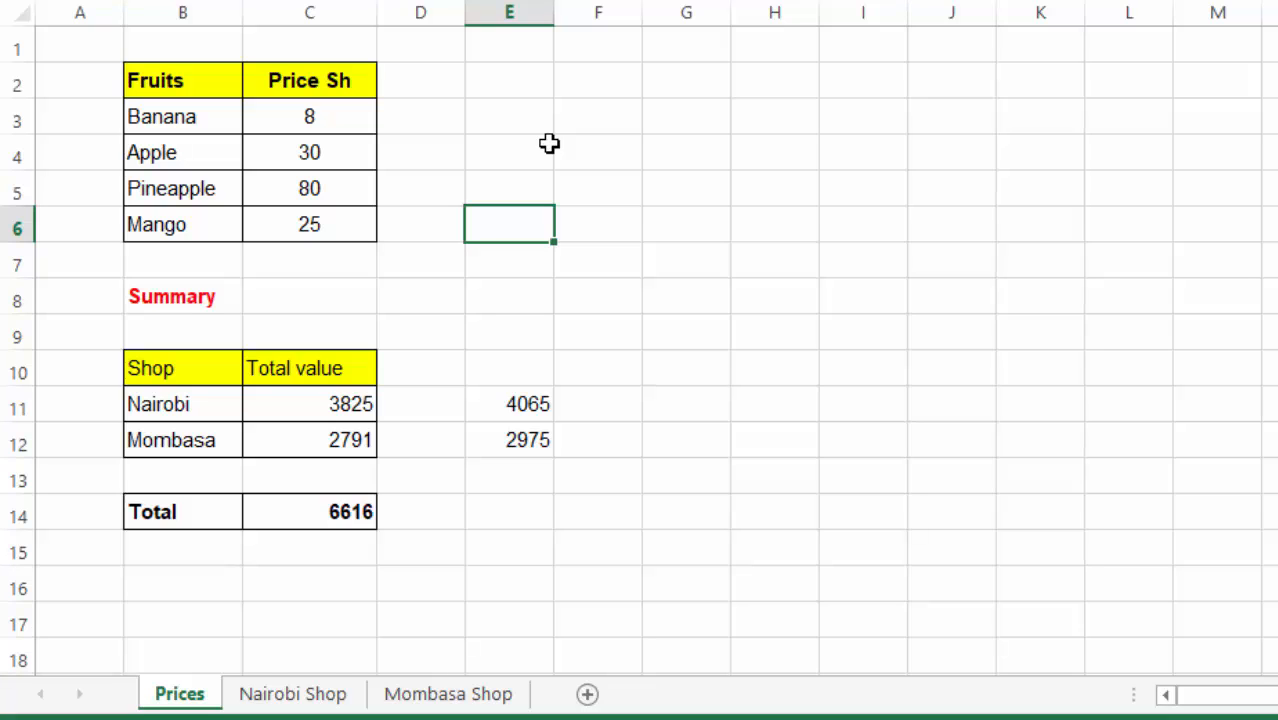
pyautogui.click(676, 110)
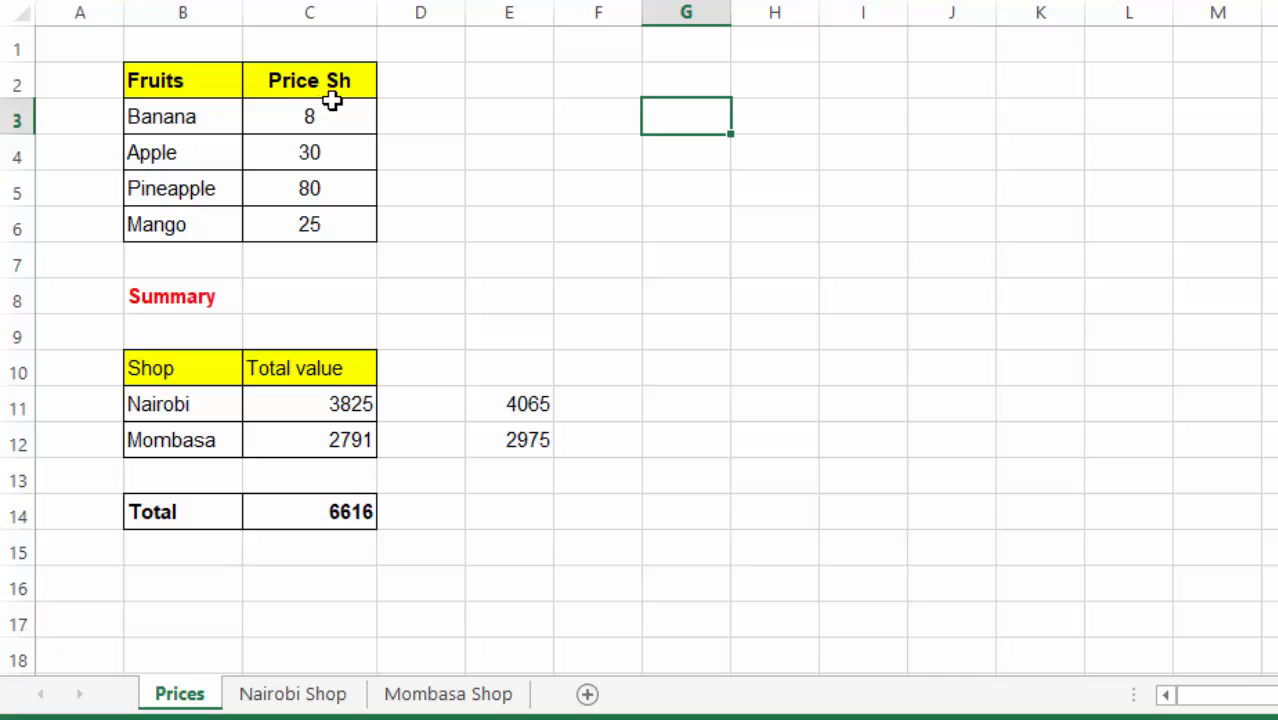
# Set the banana price in C3 of Prices to 15
pyautogui.click(300, 117)
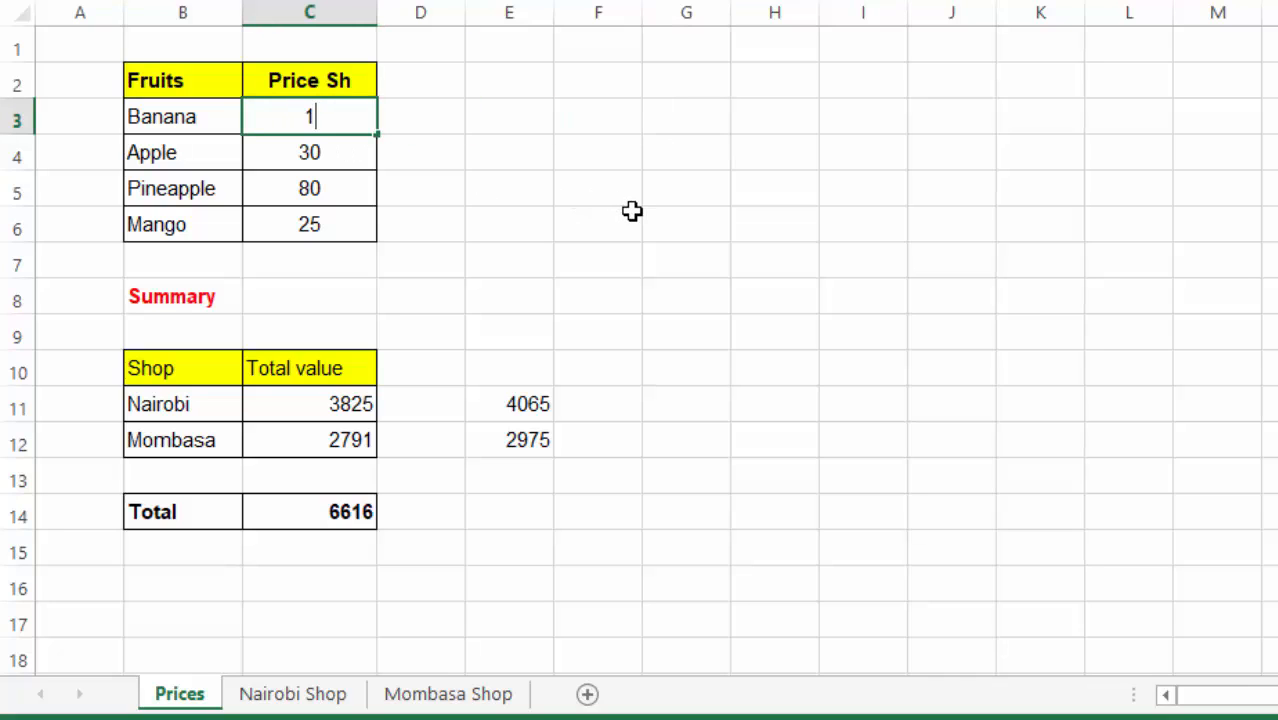
pyautogui.write('15')
pyautogui.press('Return')
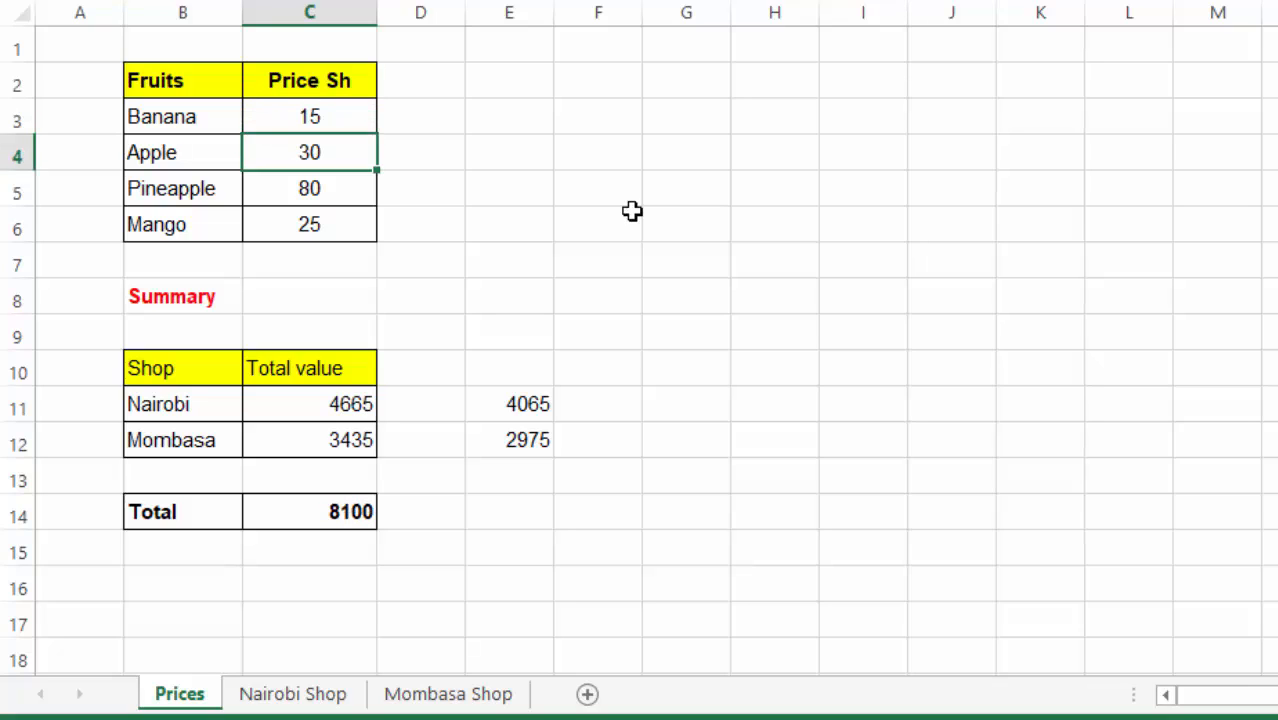
pyautogui.click(617, 228)
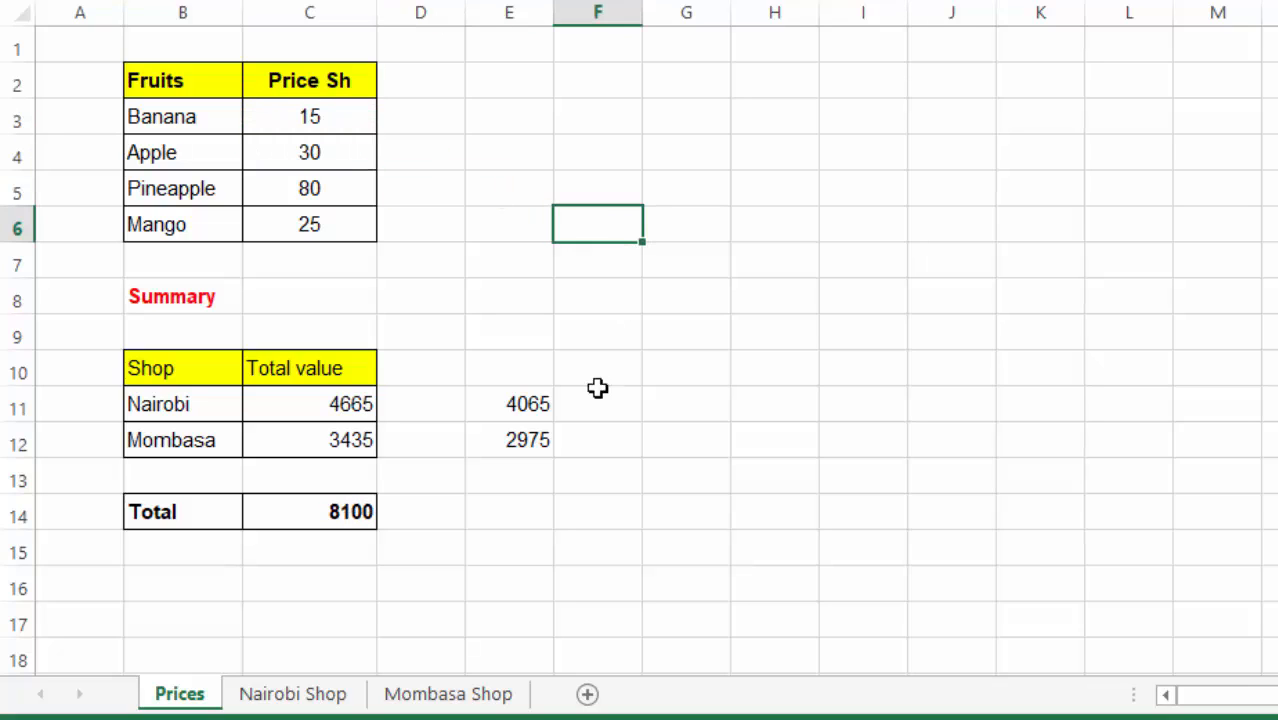
# Compare the Summary shop totals with the values in E11 and E12, and clear those two comparison values
pyautogui.click(526, 404)
pyautogui.click(522, 436)
pyautogui.click(525, 400)
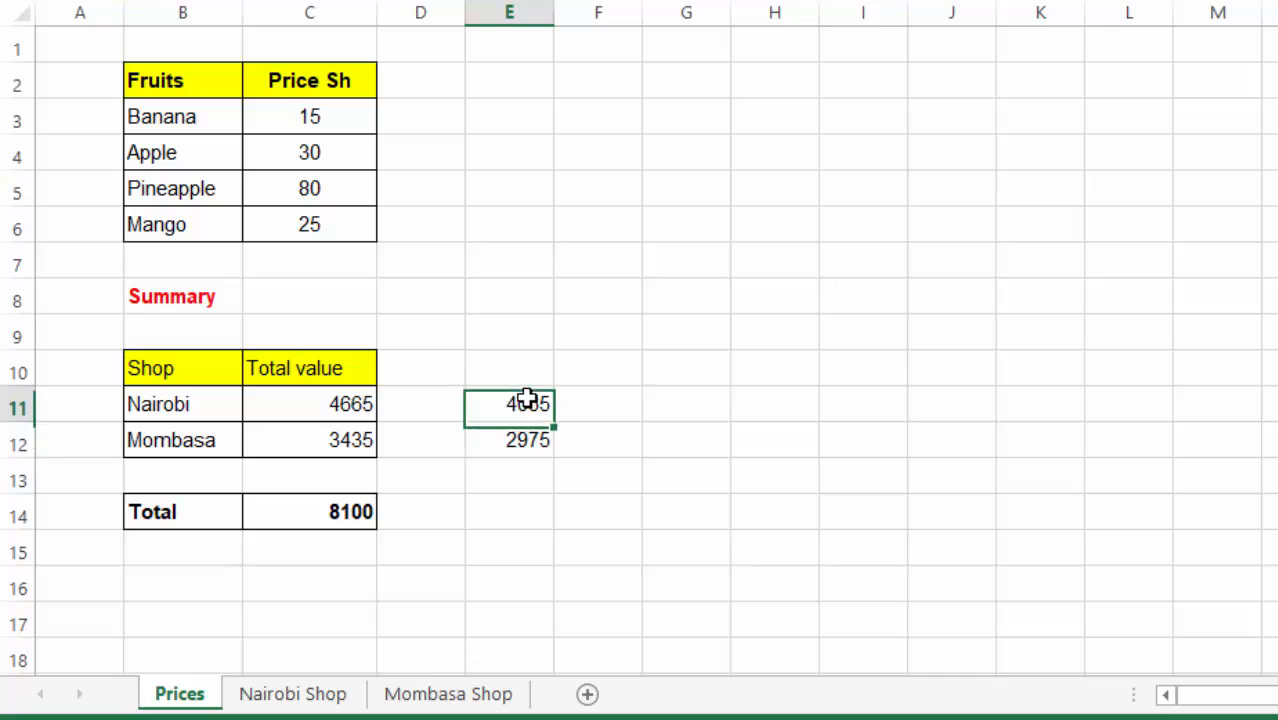
pyautogui.click(530, 436)
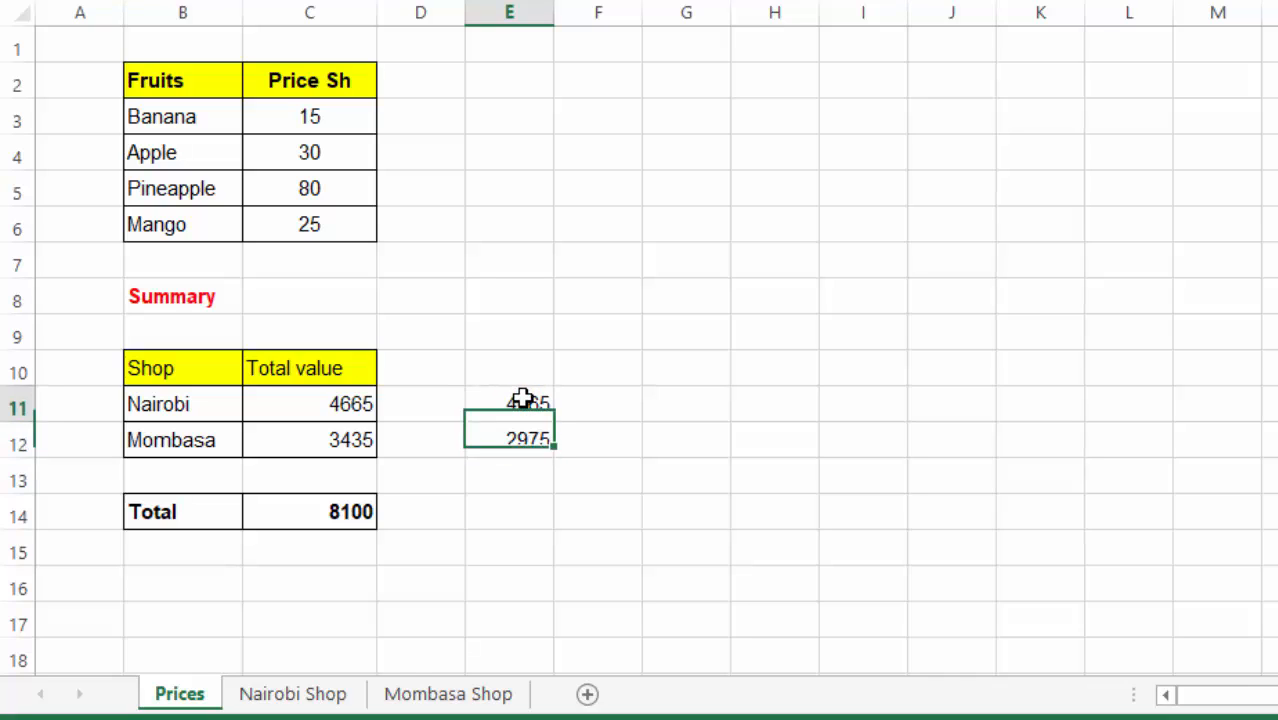
pyautogui.moveTo(522, 400); pyautogui.dragTo(522, 443)
pyautogui.press('Delete')
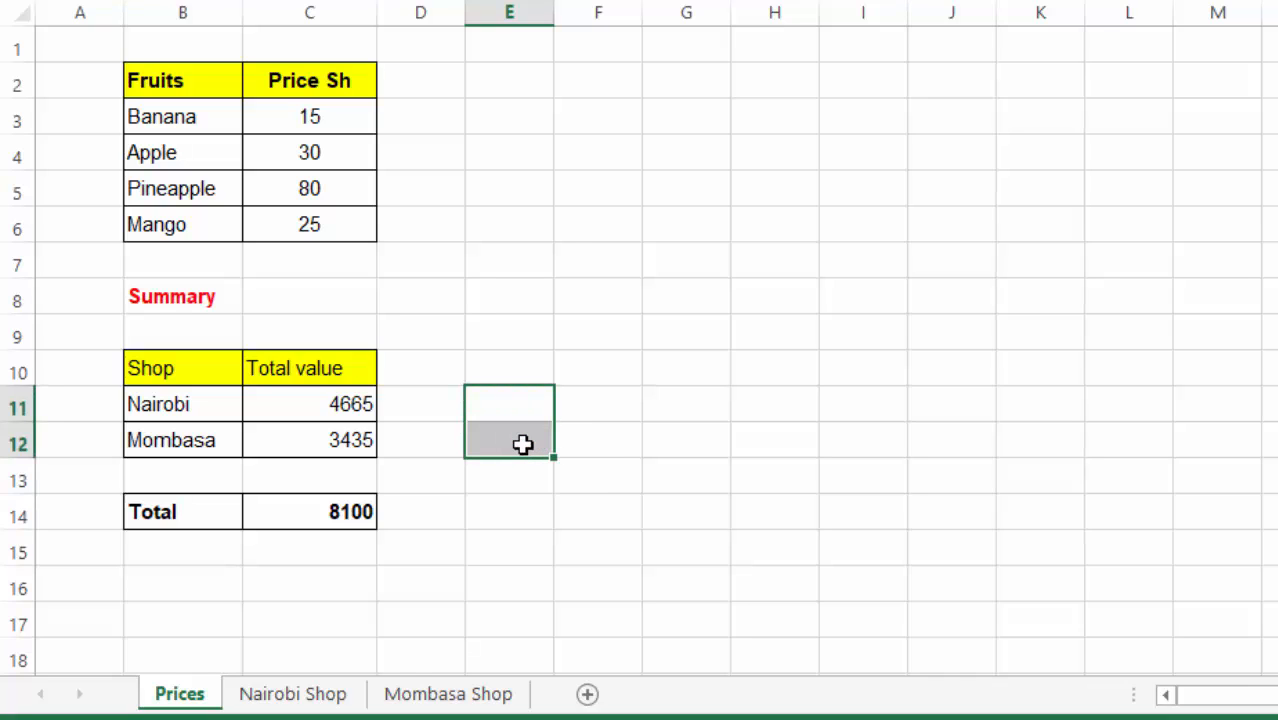
pyautogui.click(737, 261)
pyautogui.click(506, 392)
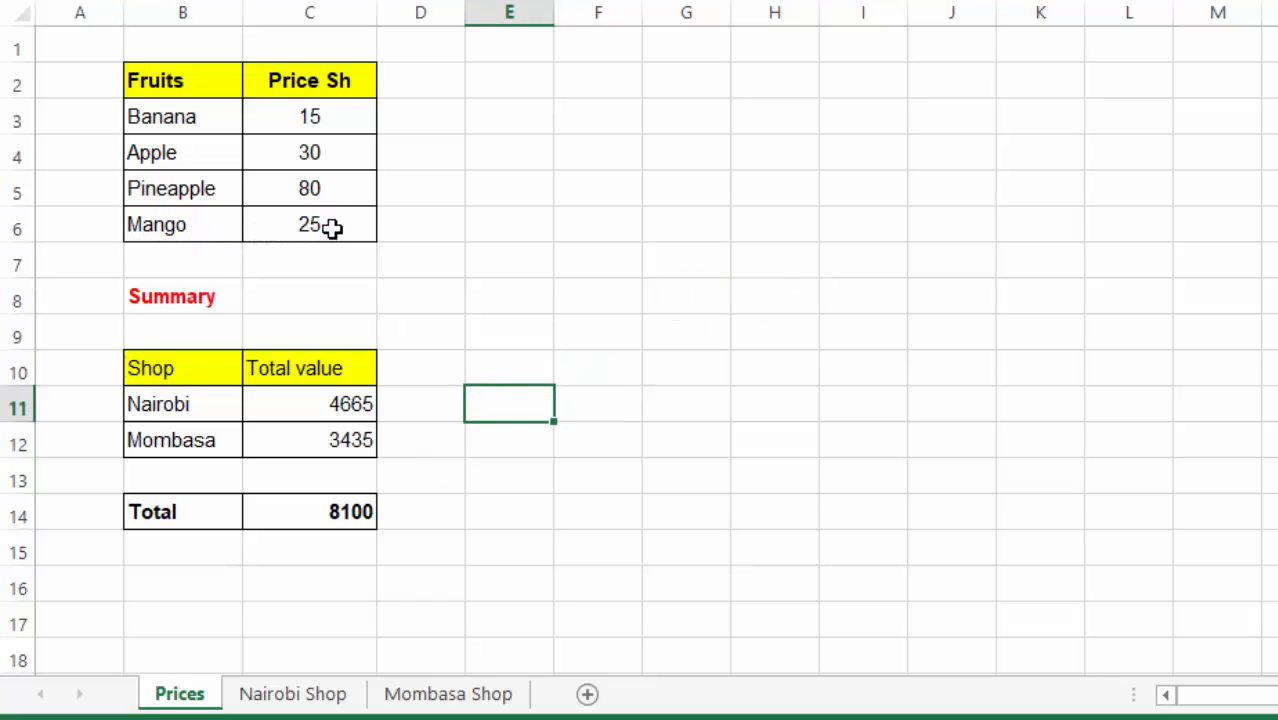
# Set the mango price in C6 of Prices to 30 and check the Nairobi and Mombasa totals in the Summary
pyautogui.click(332, 228)
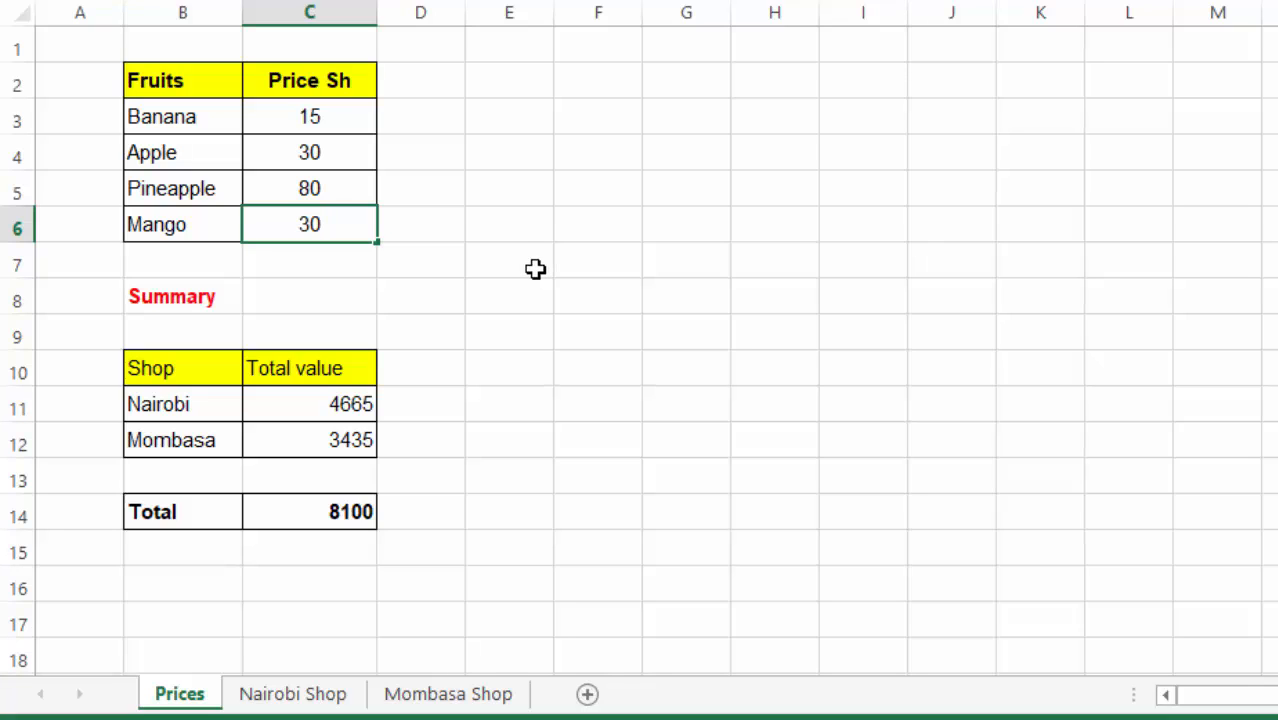
pyautogui.write('30')
pyautogui.press('Return')
pyautogui.click(398, 414)
pyautogui.click(343, 410)
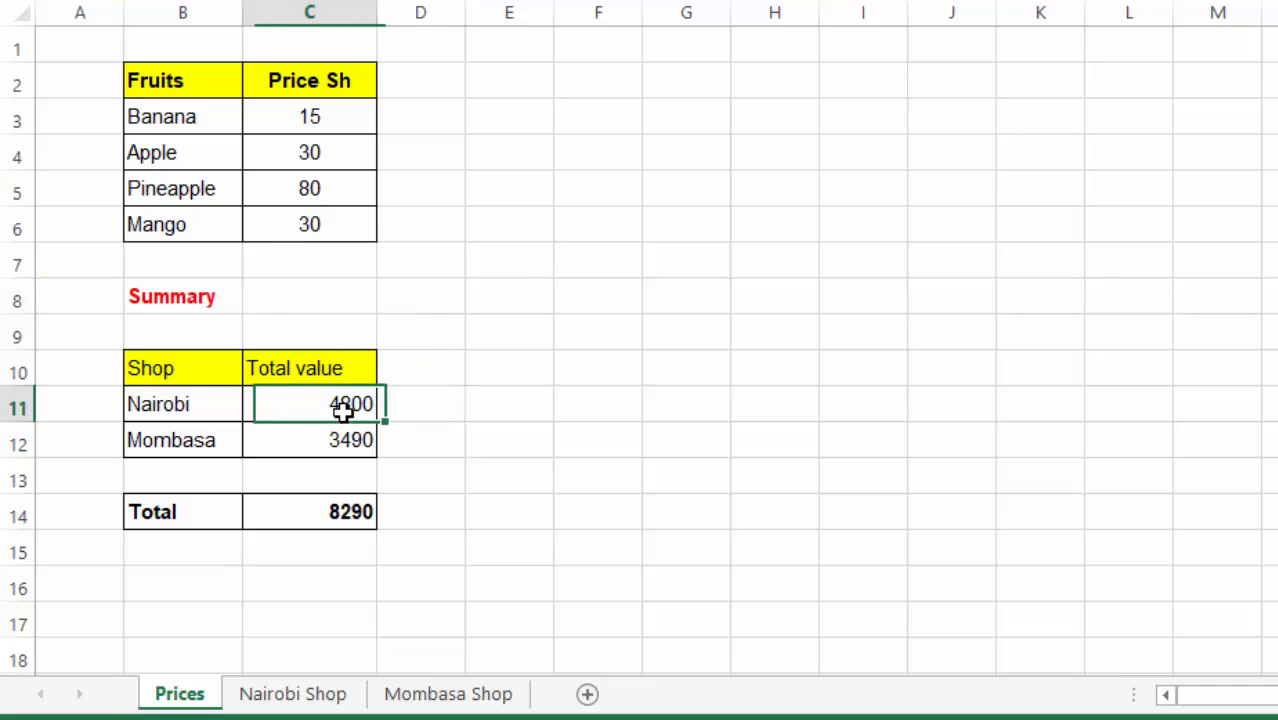
pyautogui.click(340, 439)
pyautogui.click(342, 396)
pyautogui.click(306, 221)
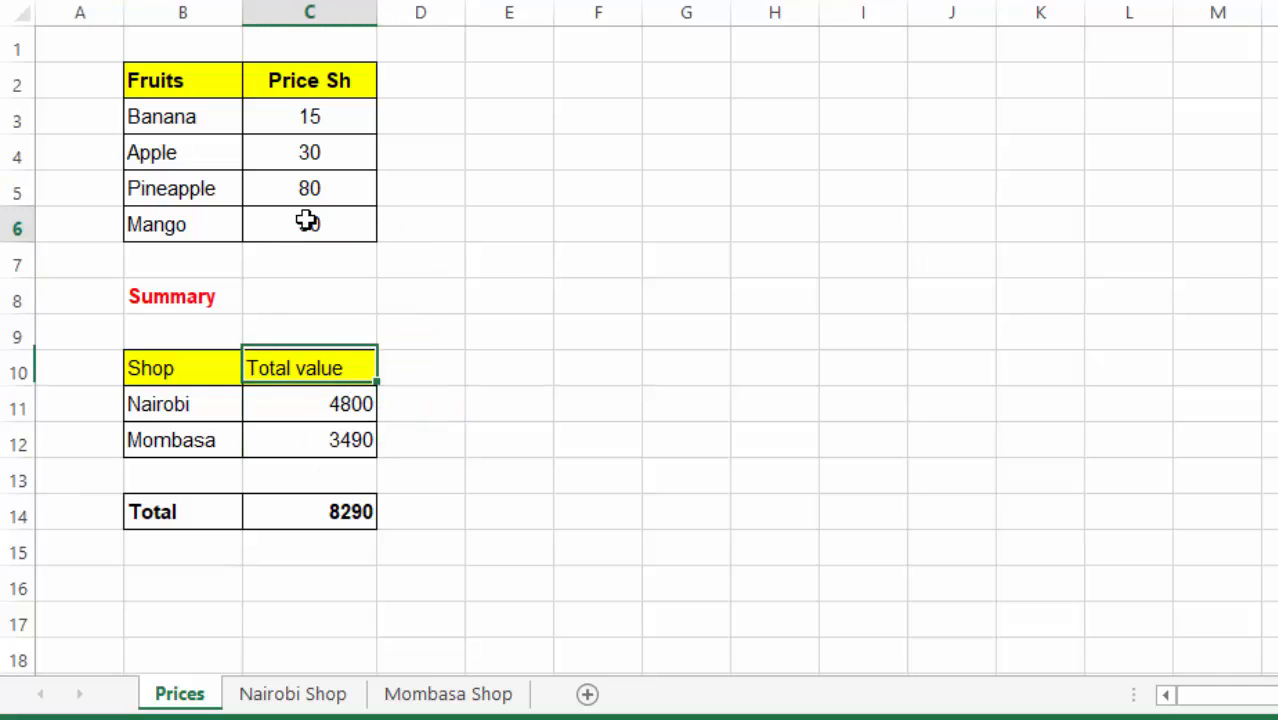
# Review the fruit values and totals on Nairobi Shop and Mombasa Shop against the Summary on Prices
pyautogui.click(290, 694)
pyautogui.click(432, 698)
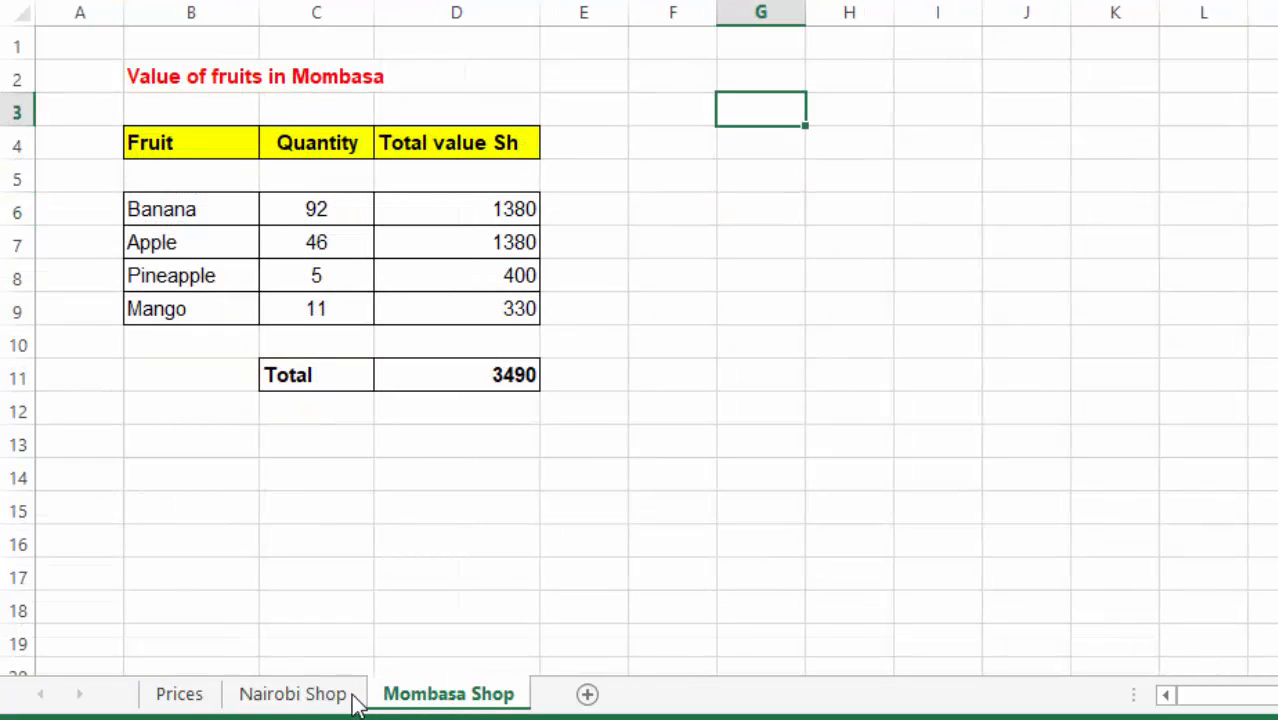
pyautogui.click(277, 700)
pyautogui.click(157, 696)
pyautogui.click(310, 697)
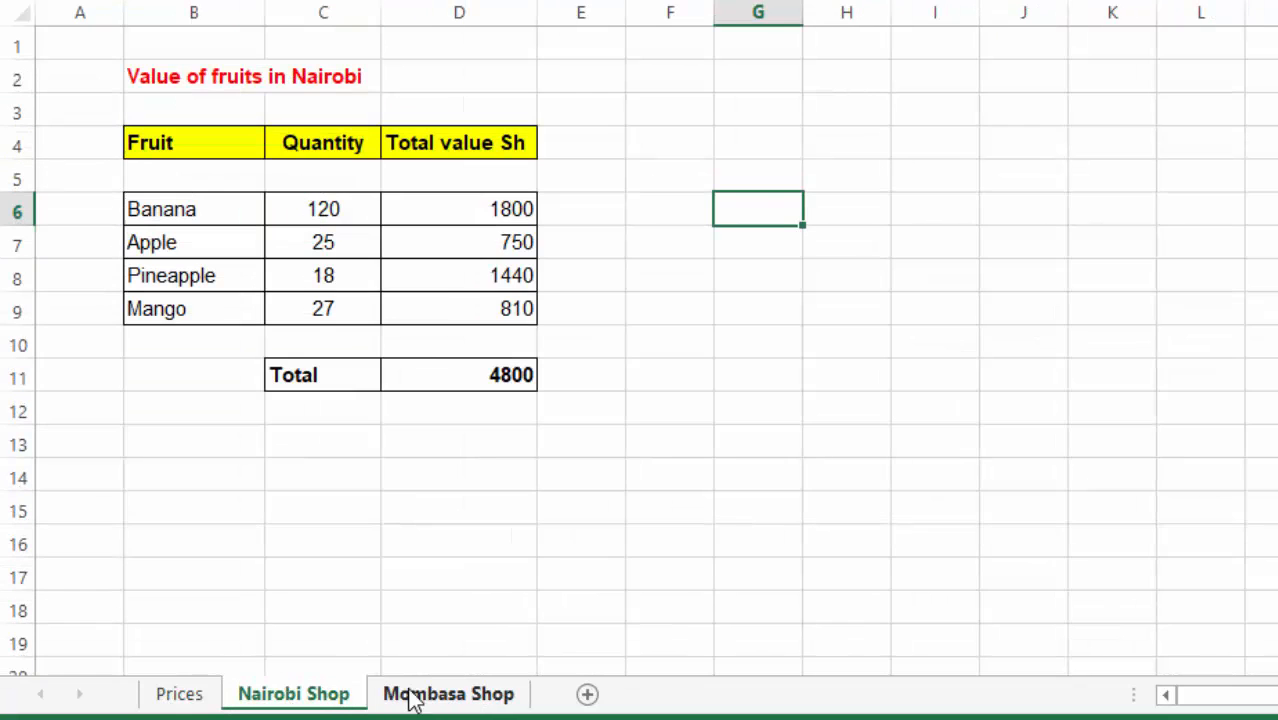
pyautogui.click(418, 697)
pyautogui.click(172, 700)
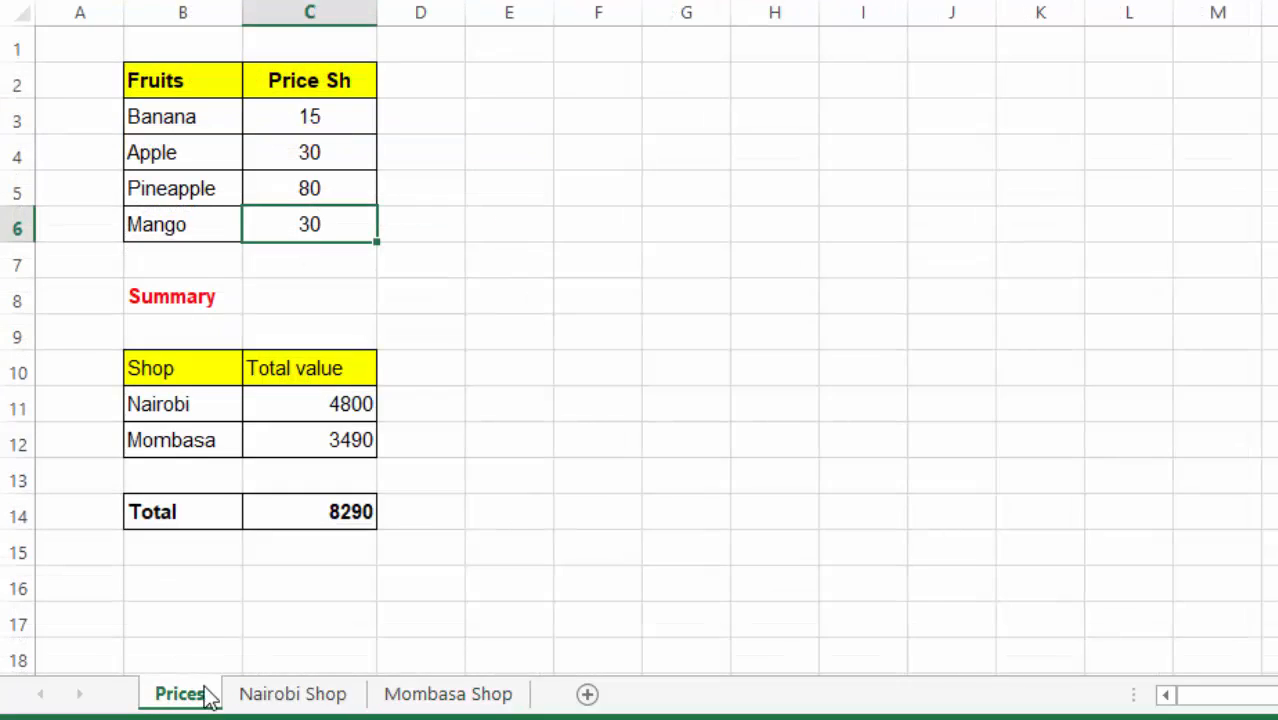
pyautogui.click(574, 290)
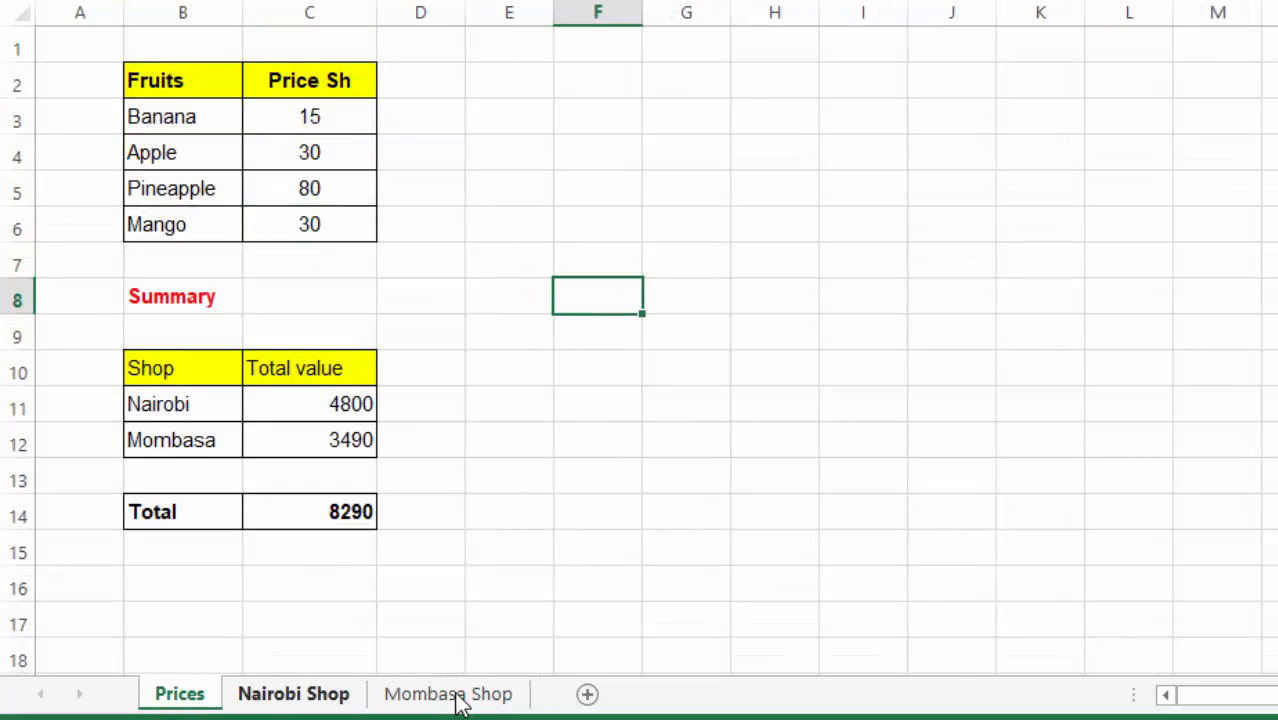